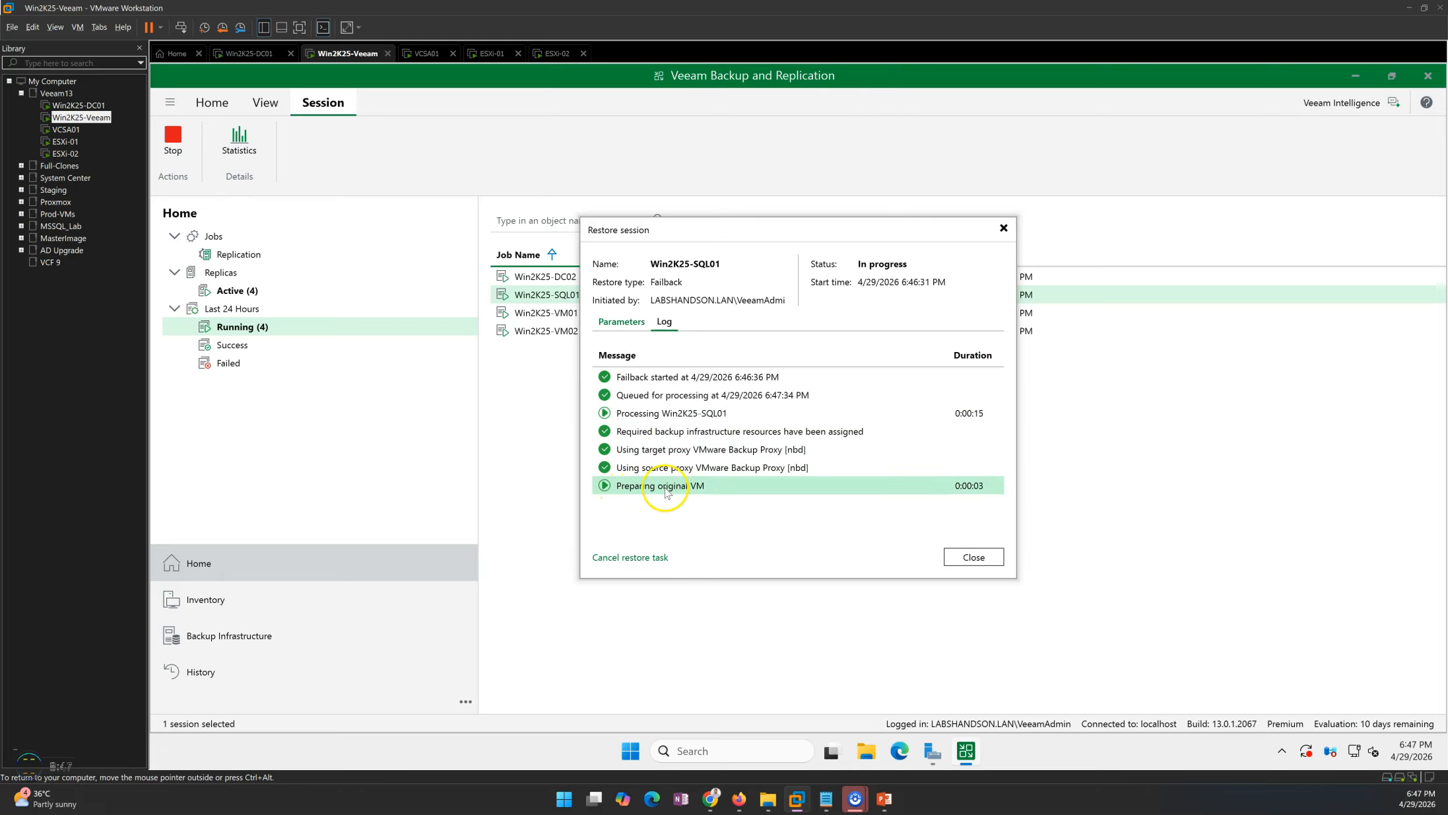
Close the SQL01 restore session and glance over the failback lab-demo slide before returning to the VM console.
click(973, 557)
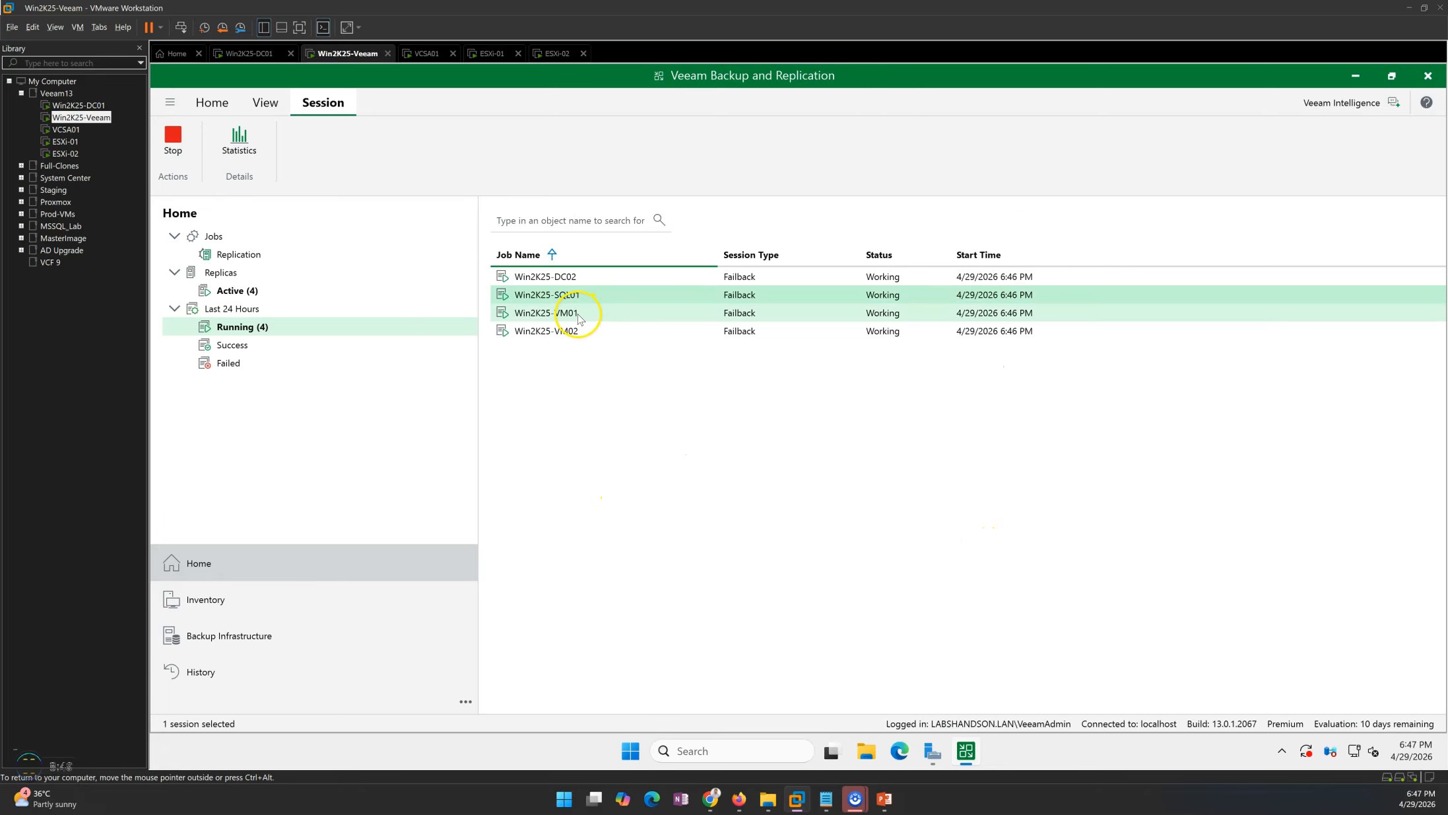
click(579, 314)
mouse_move(884, 799)
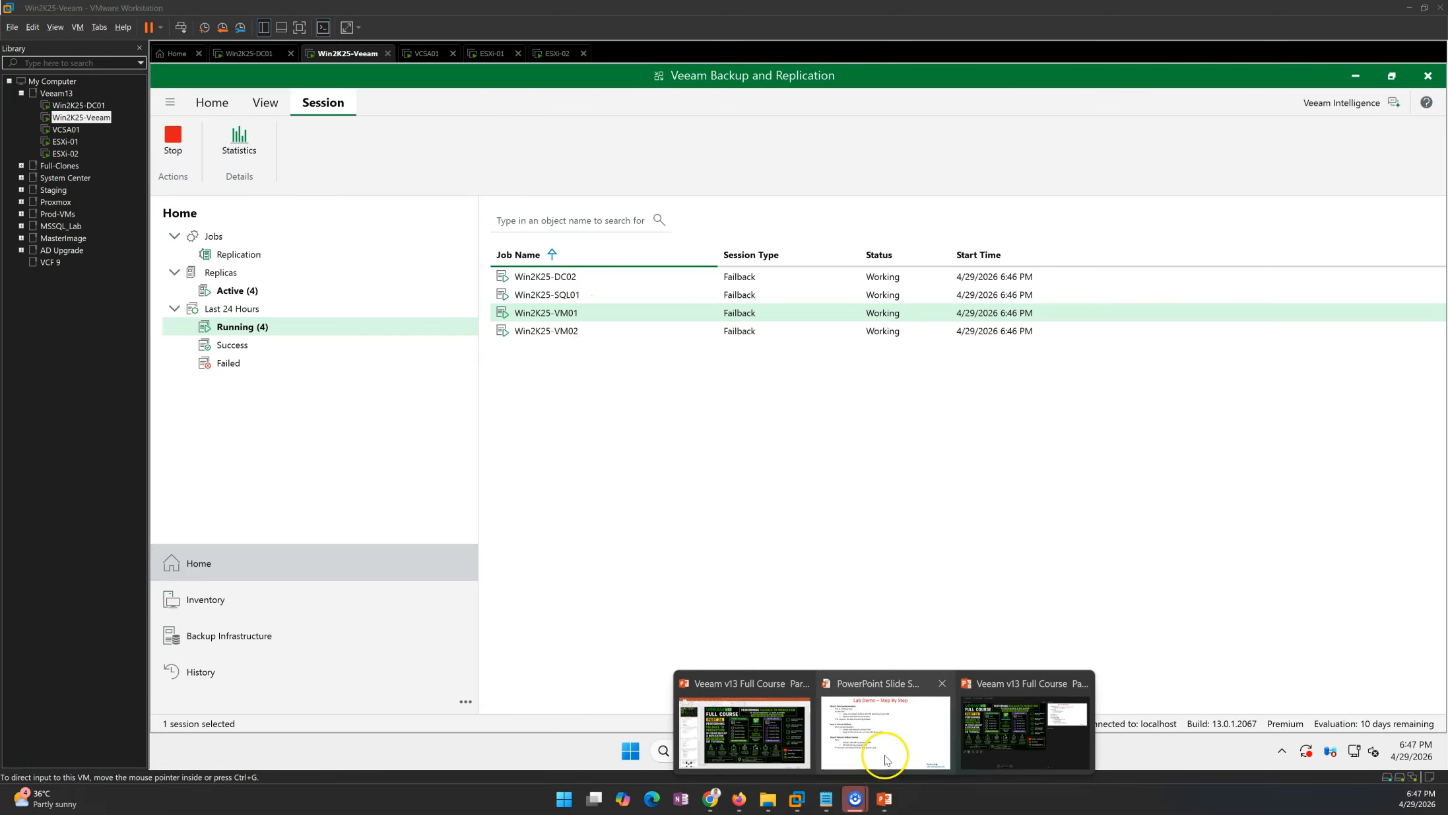
click(885, 759)
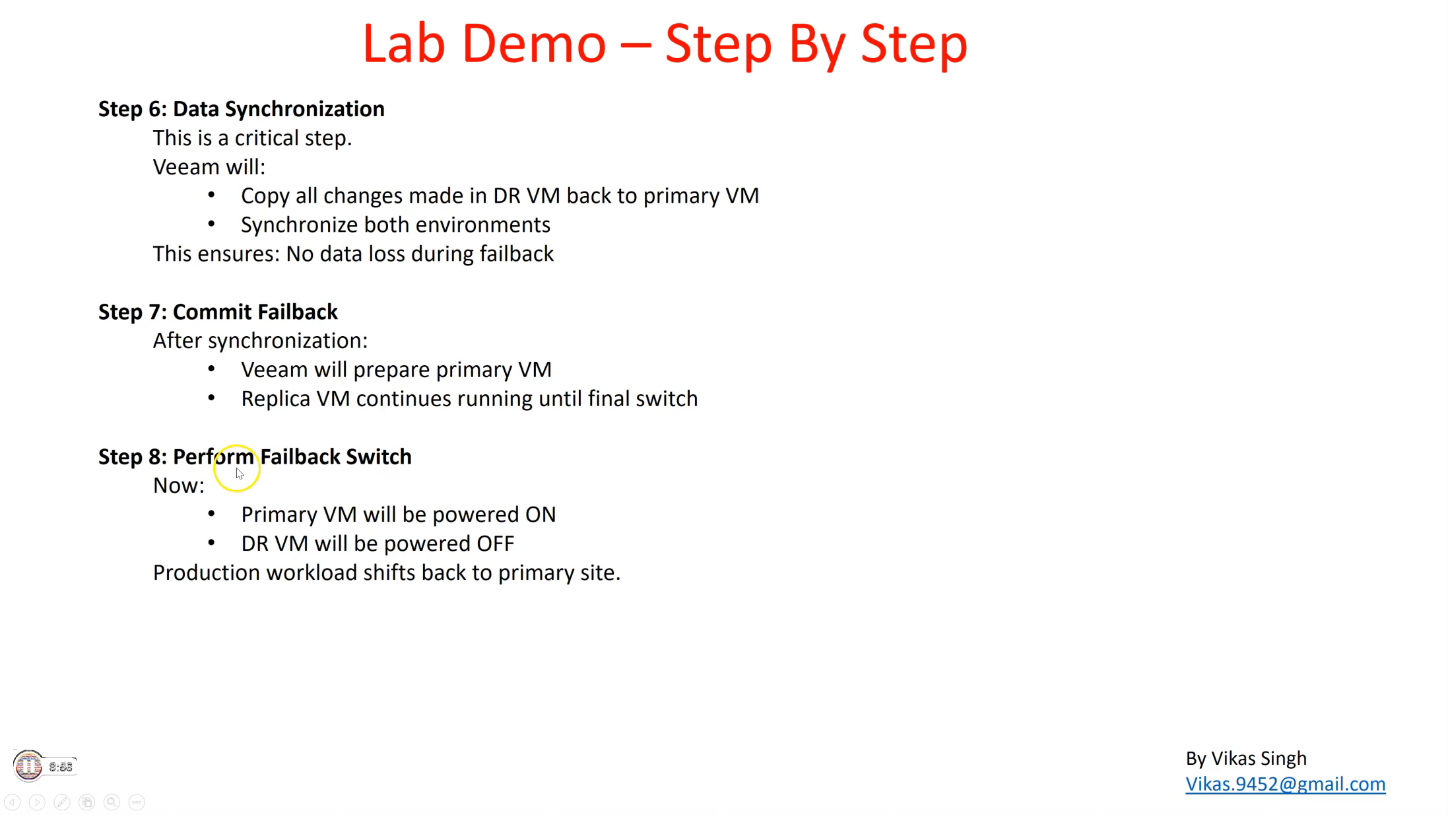
key(alt+Tab)
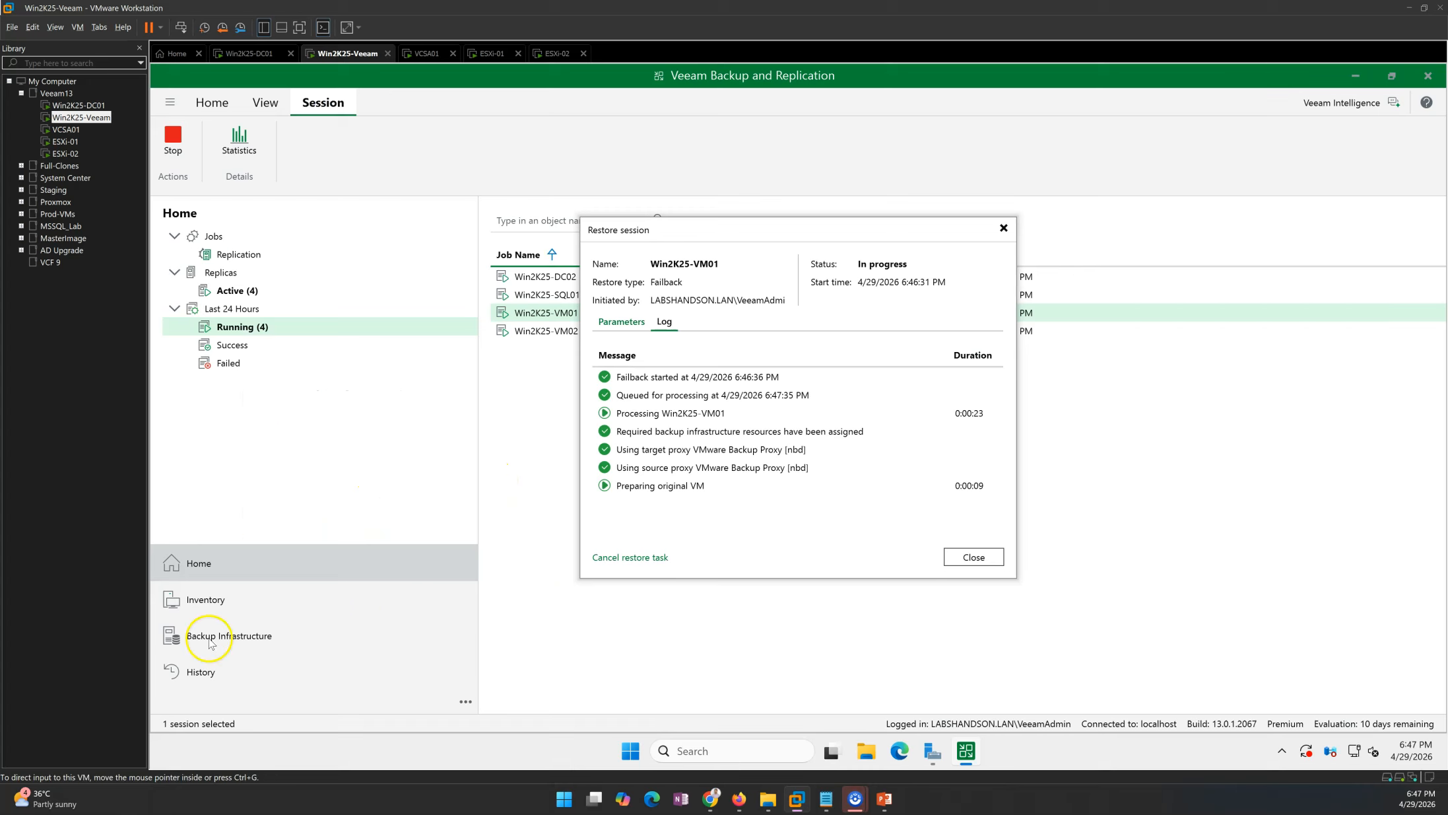
Check the primary host 192.168.0.51 summary in the vSphere Client, then return to the Veeam console.
click(248, 54)
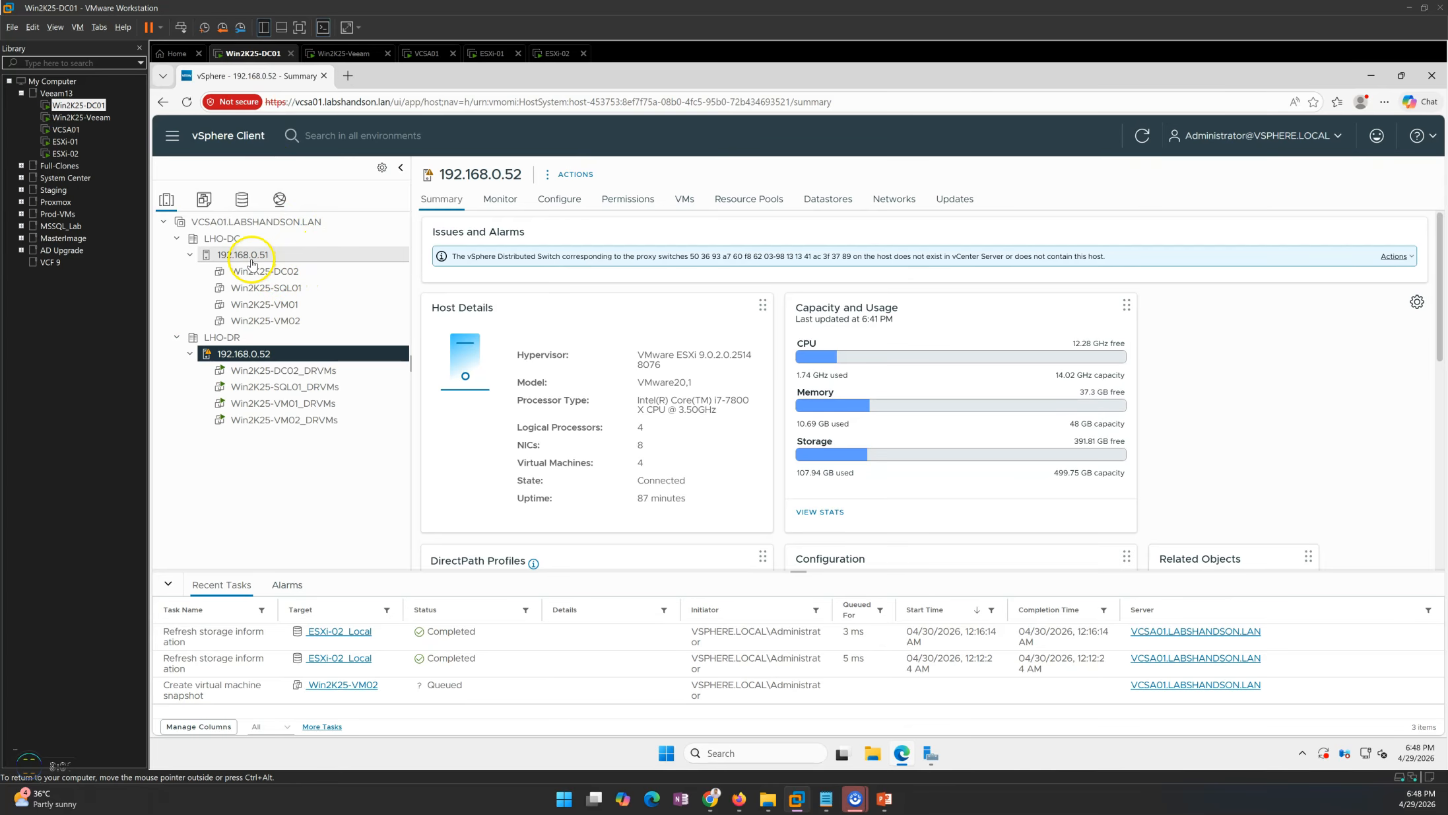
click(251, 261)
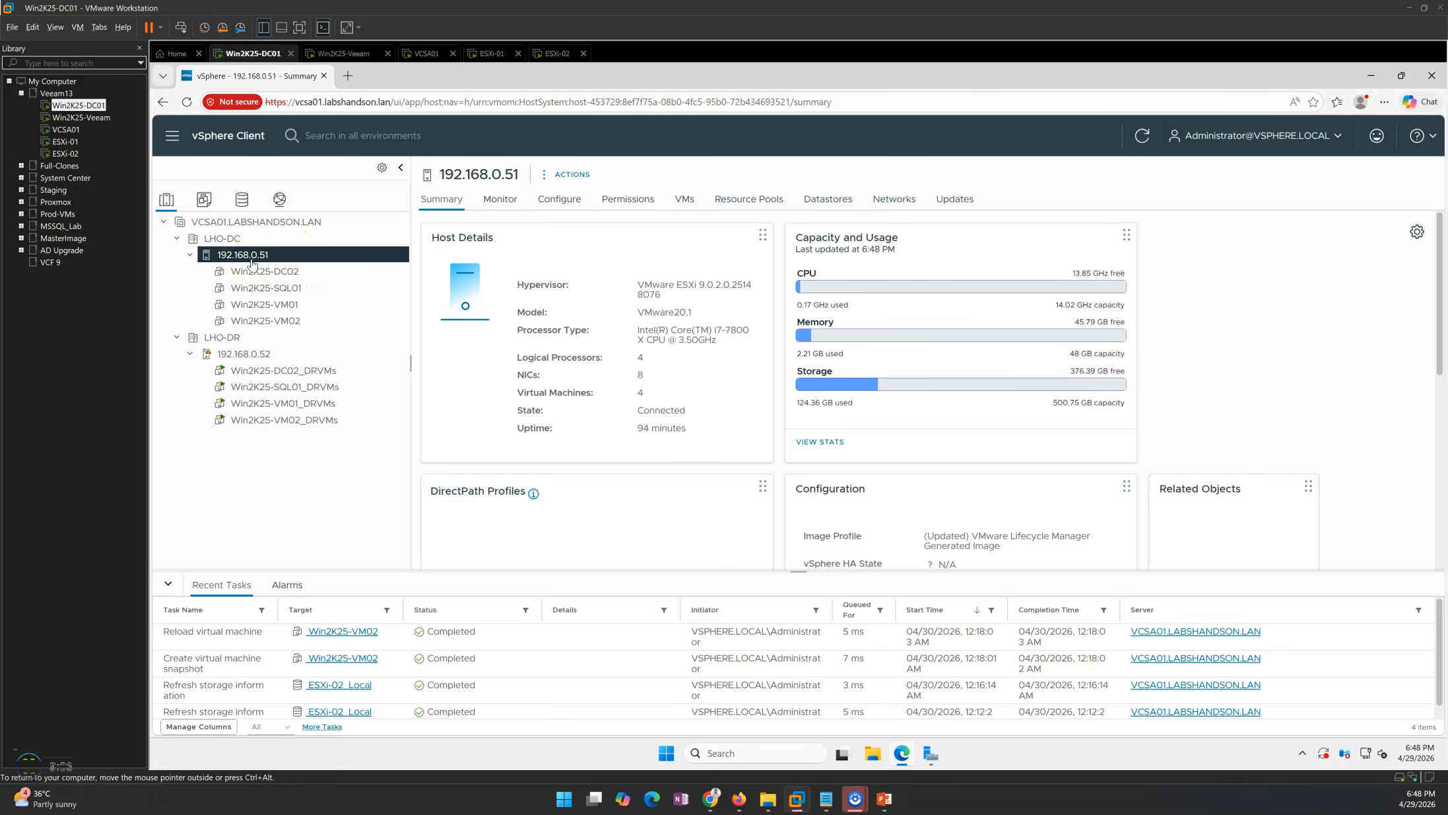
click(348, 54)
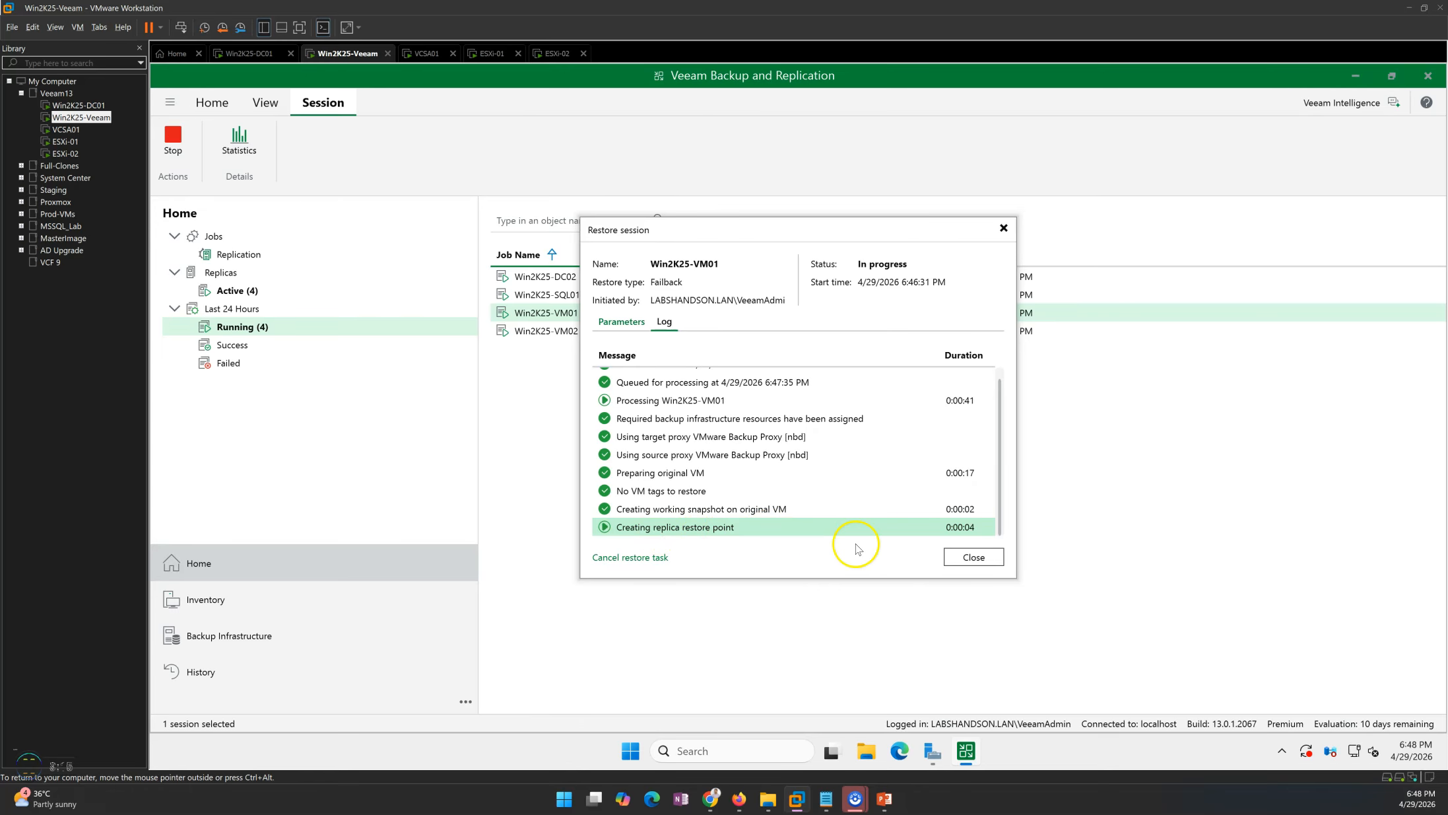
Review the failback session logs of Win2K25-DC02, Win2K25-SQL01 and Win2K25-VM02 one after another.
click(974, 557)
click(562, 281)
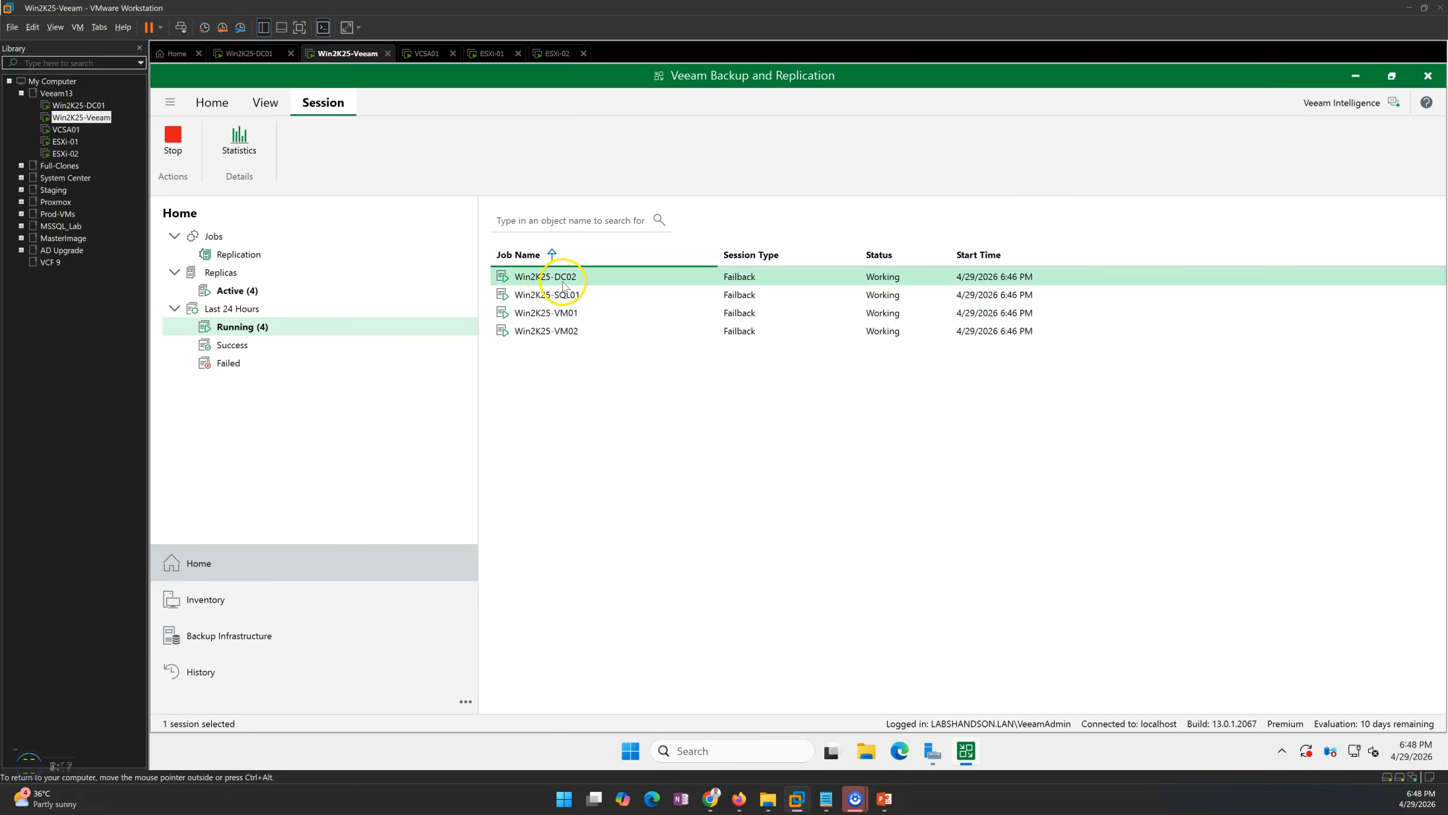
double_click(563, 283)
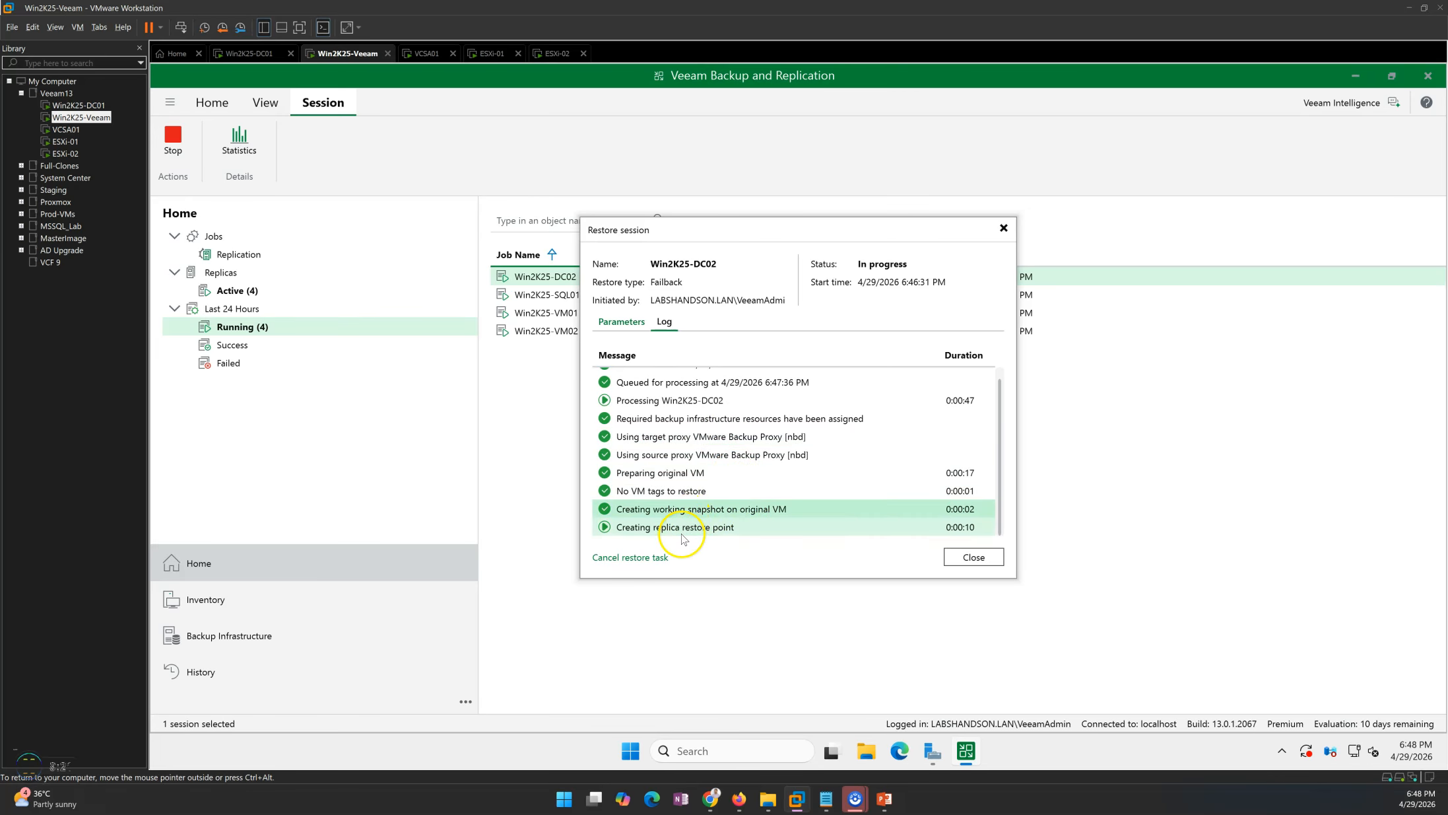
click(961, 557)
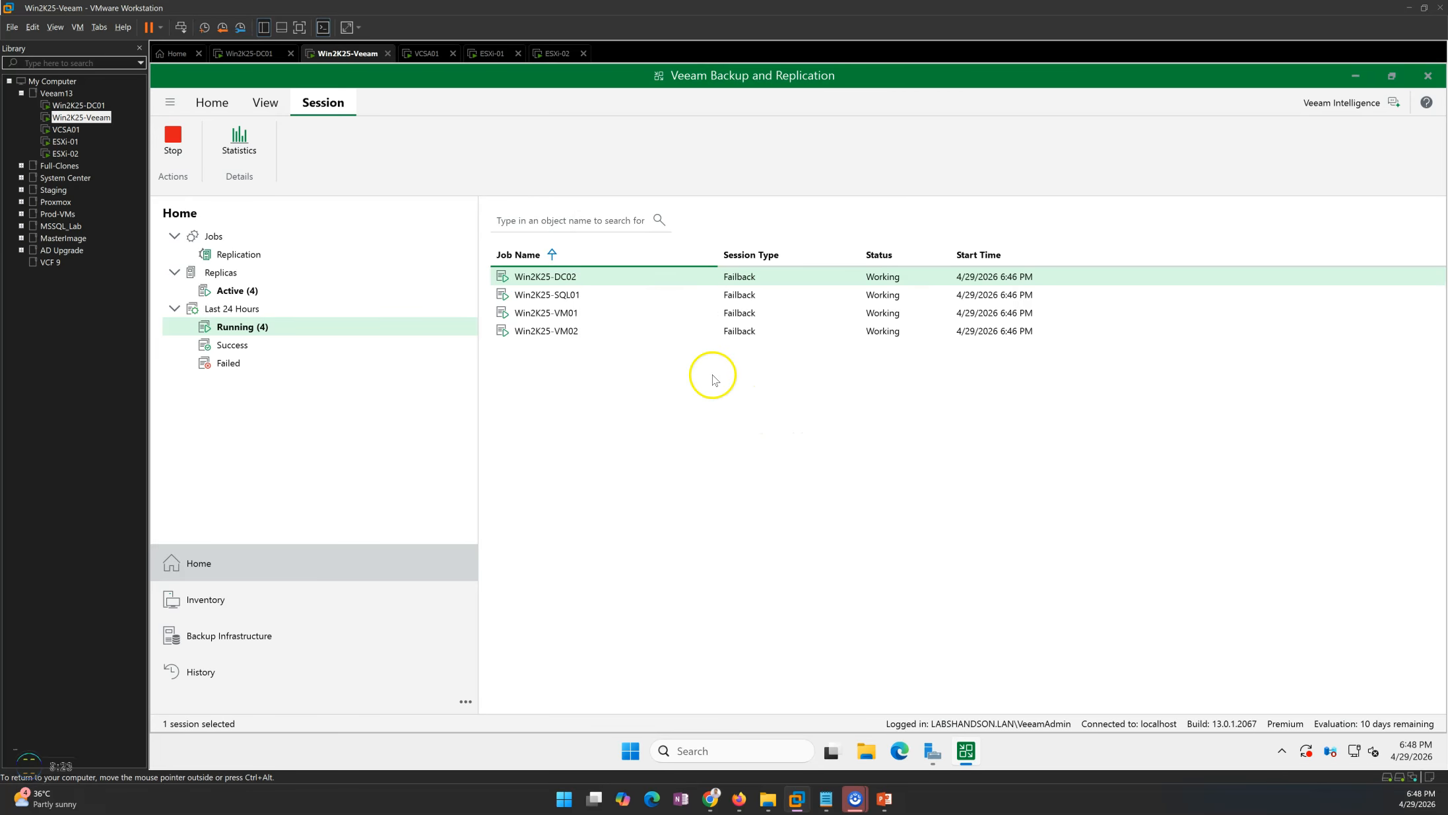
double_click(581, 295)
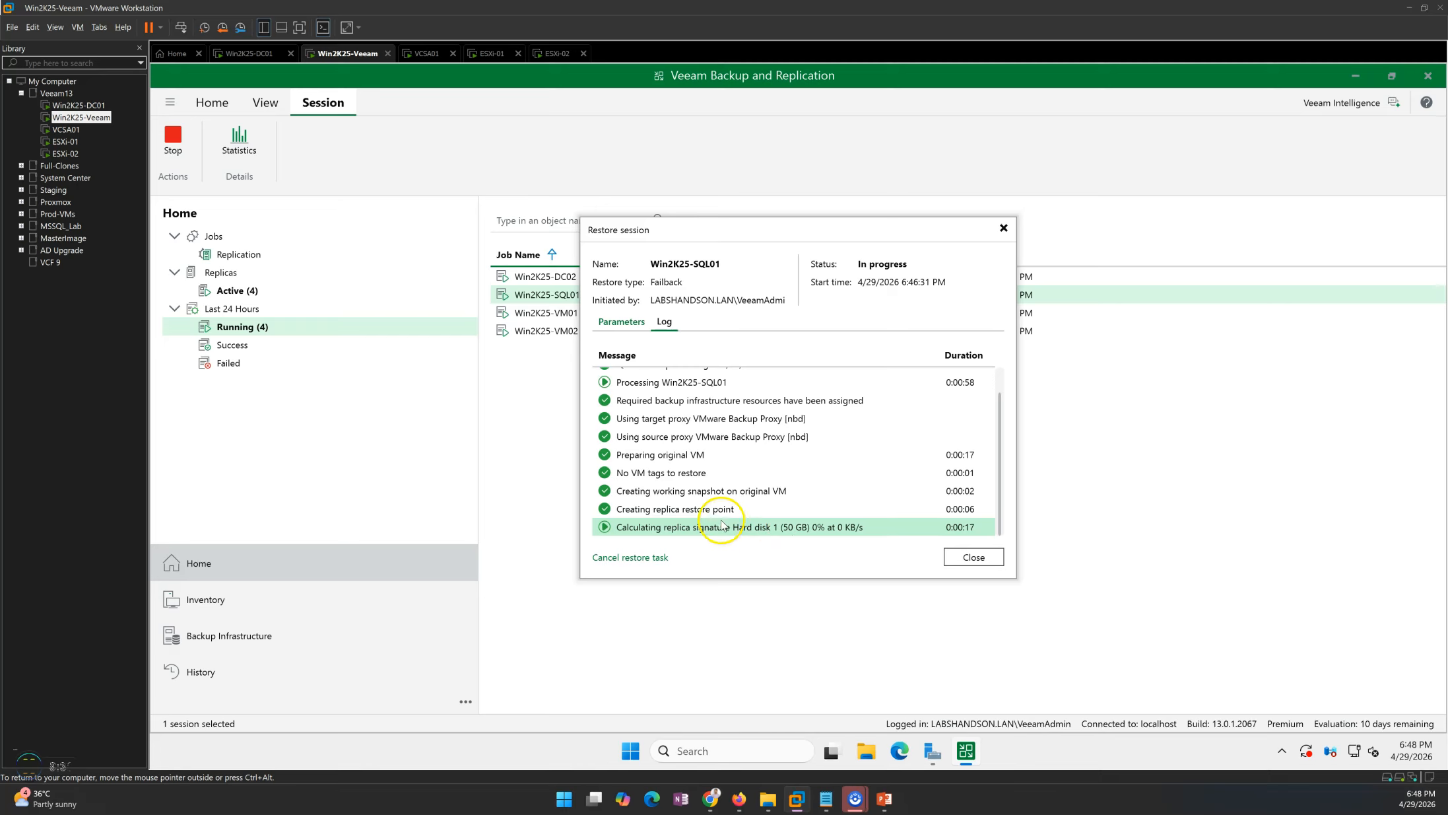
click(954, 557)
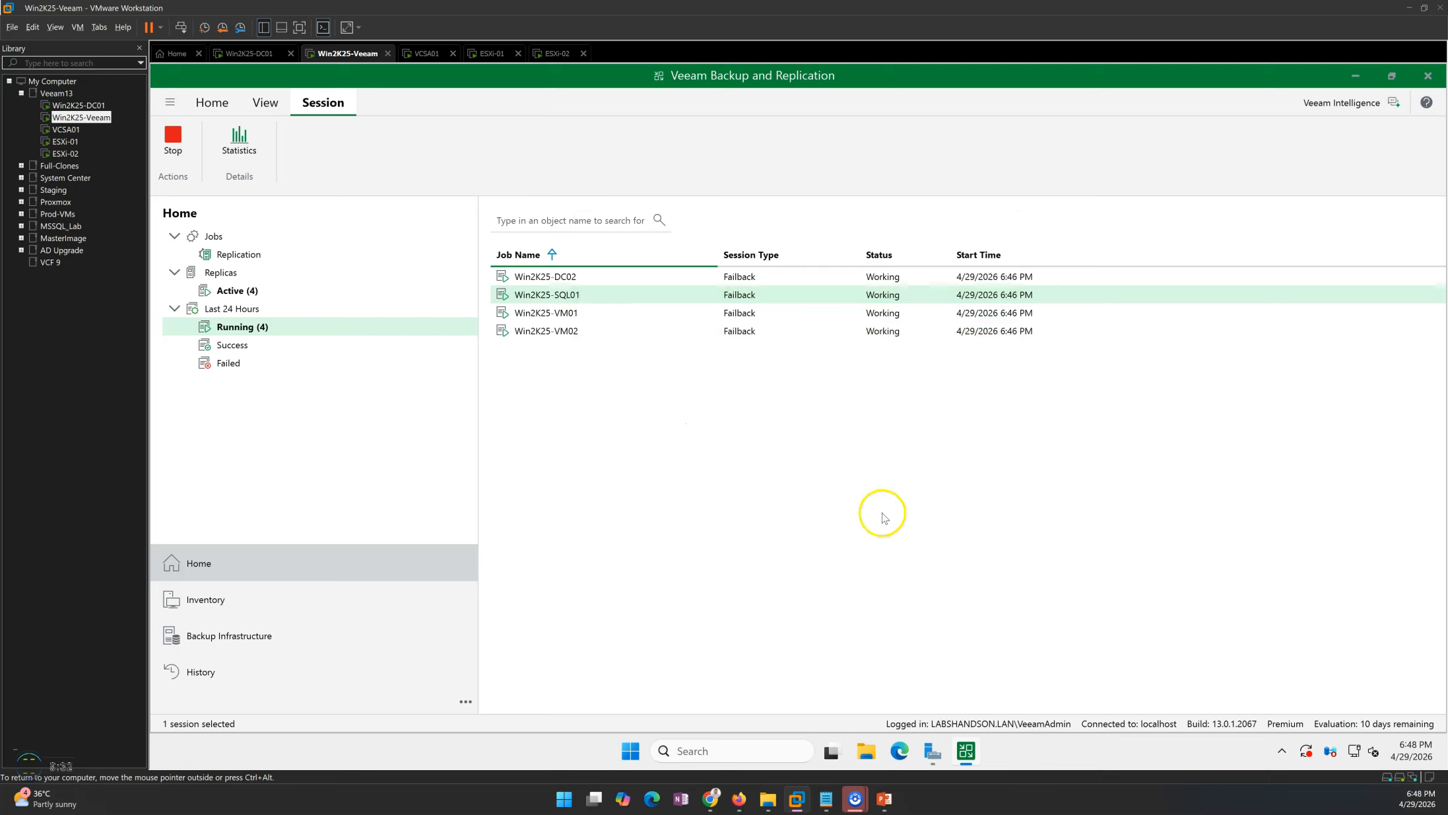
double_click(554, 332)
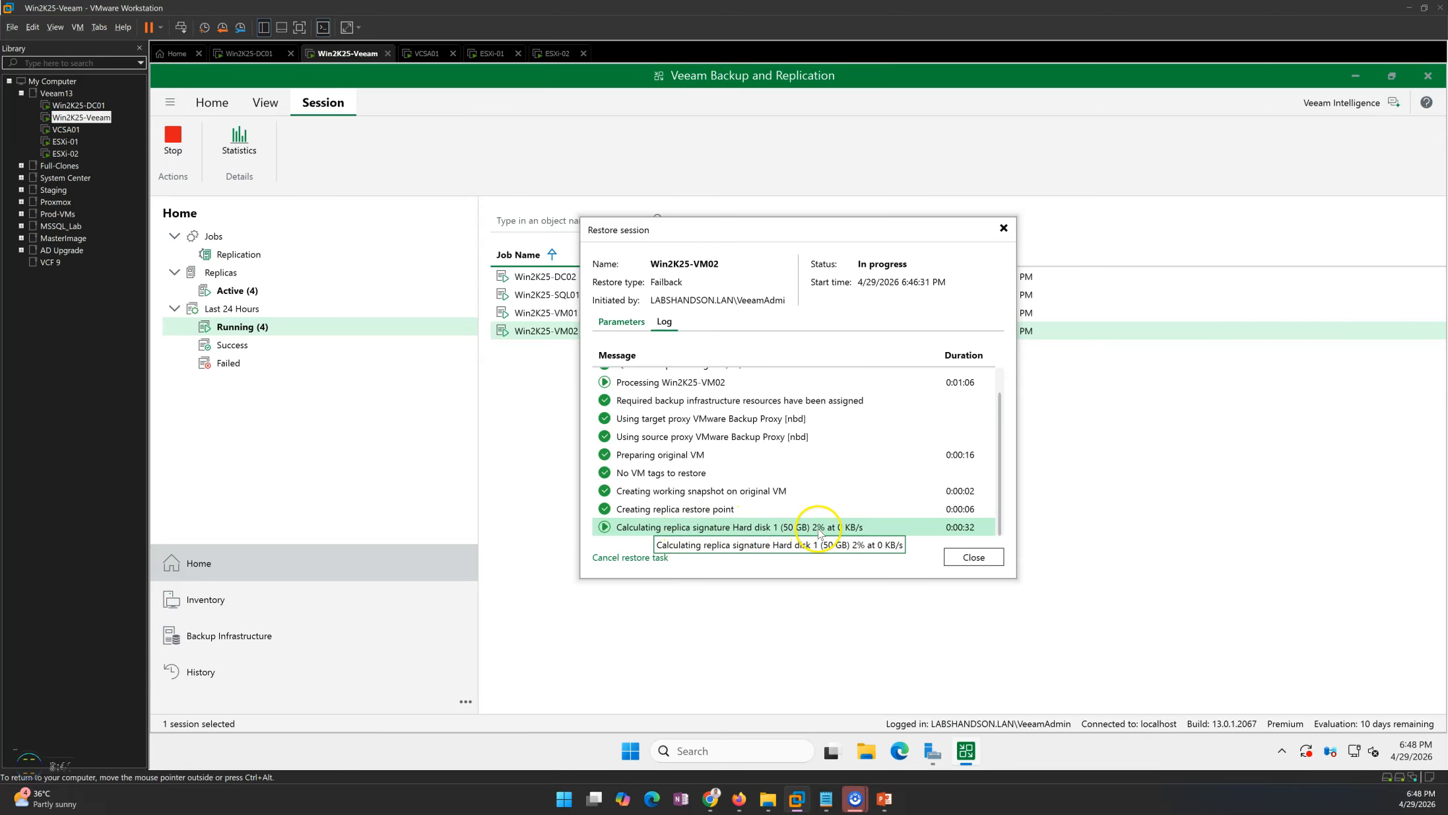
click(783, 455)
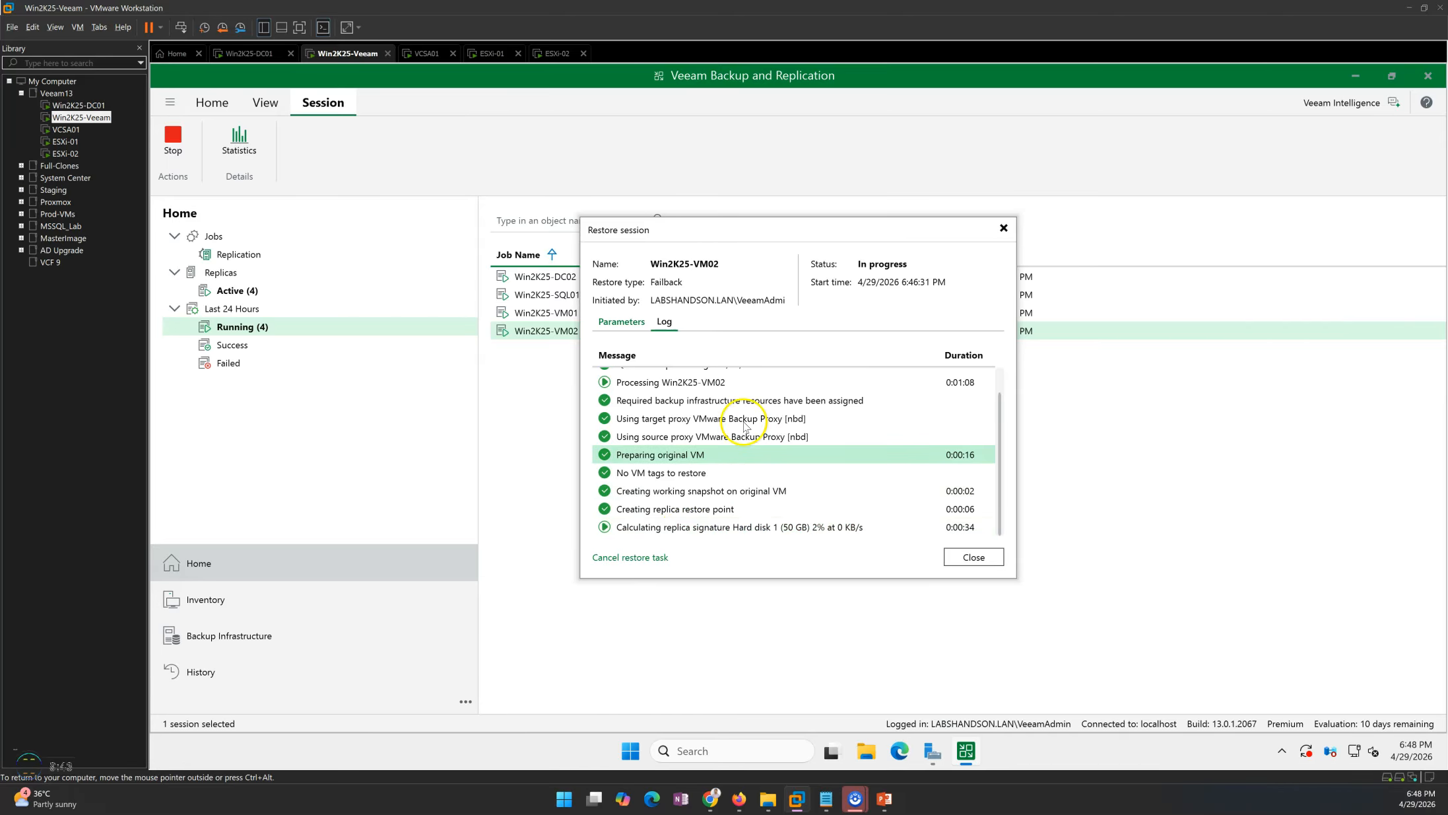
click(981, 565)
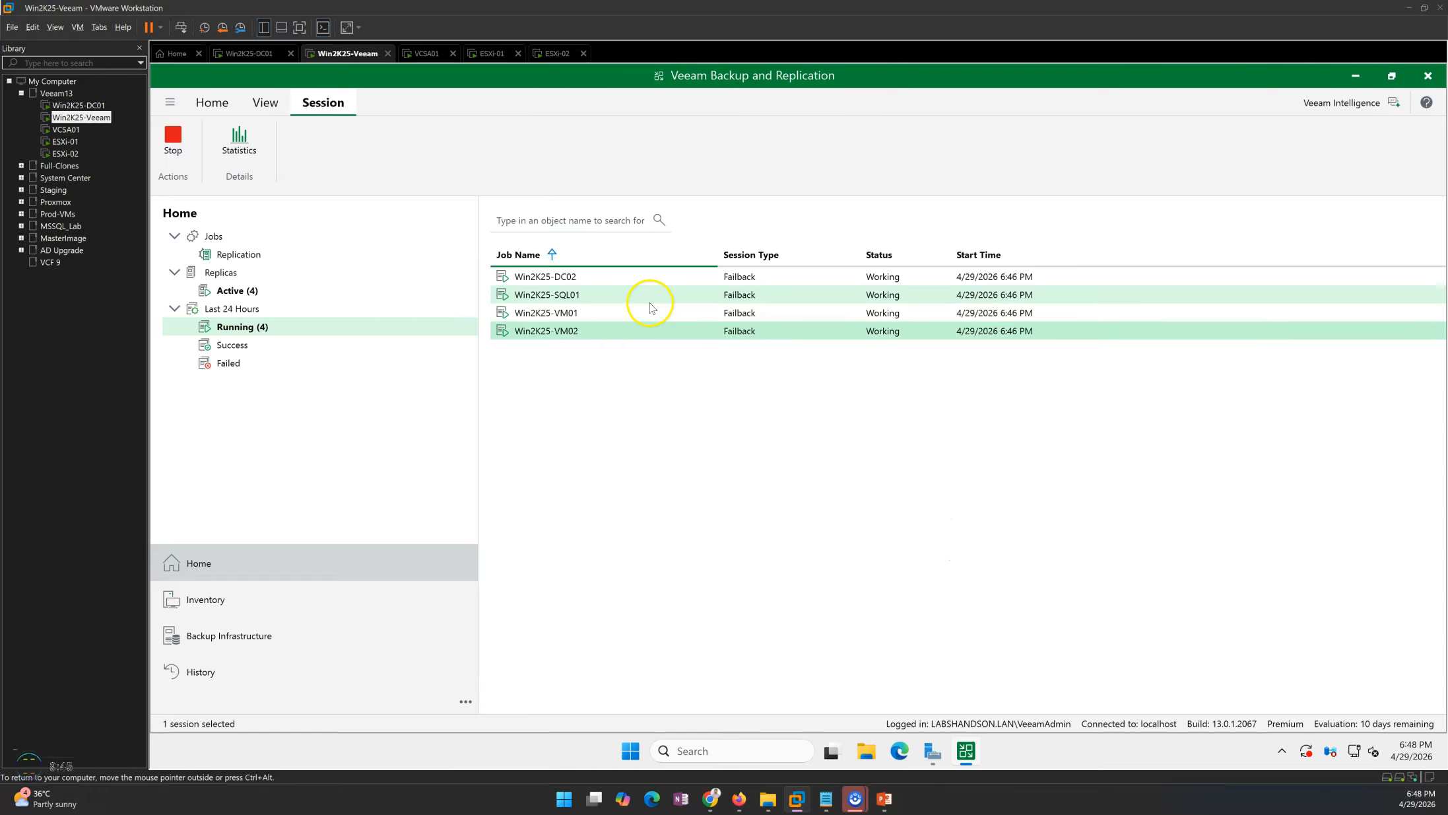
Open the Win2K25-DC02 failback session and scroll through its log progress.
click(593, 315)
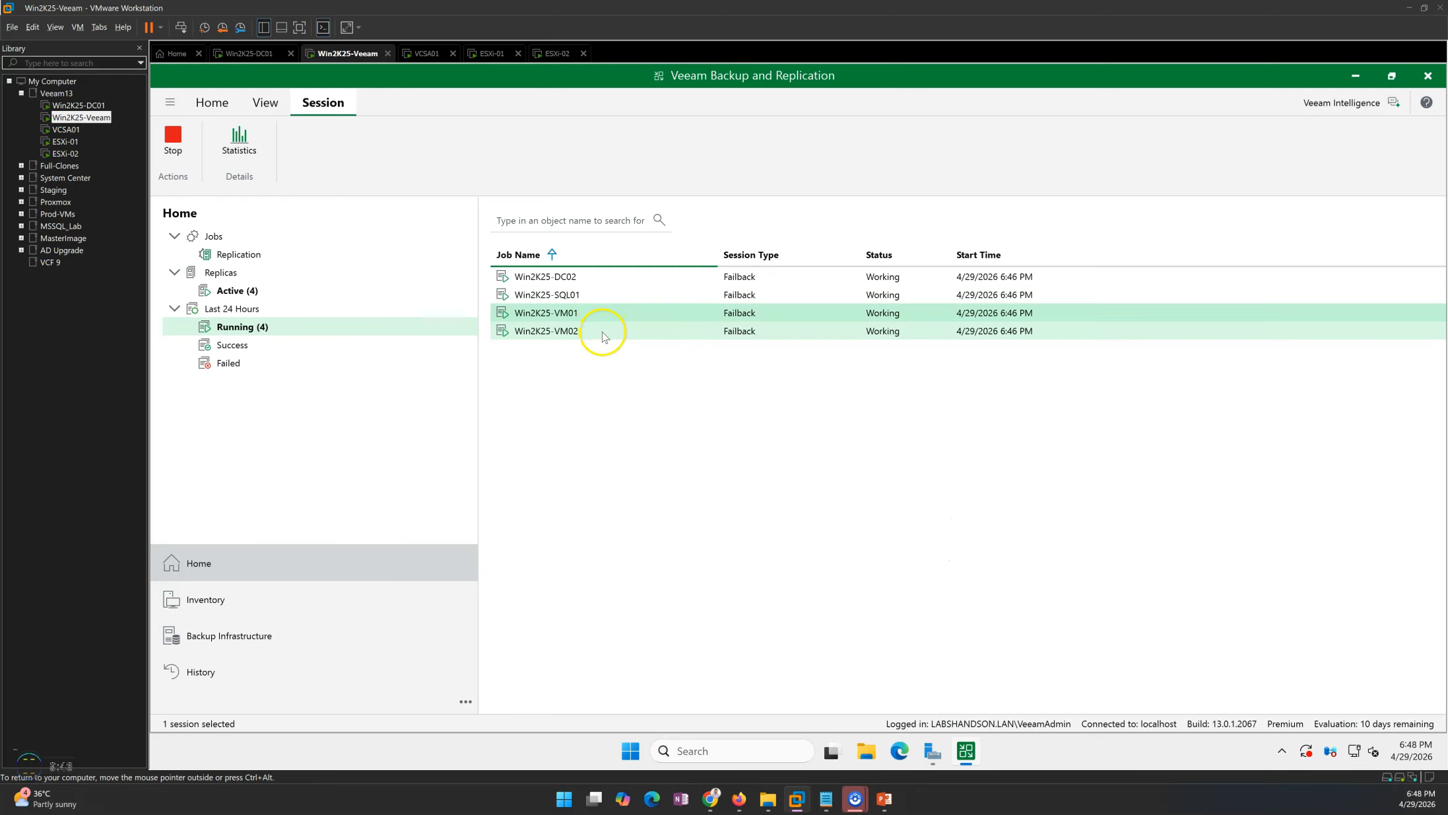
double_click(567, 285)
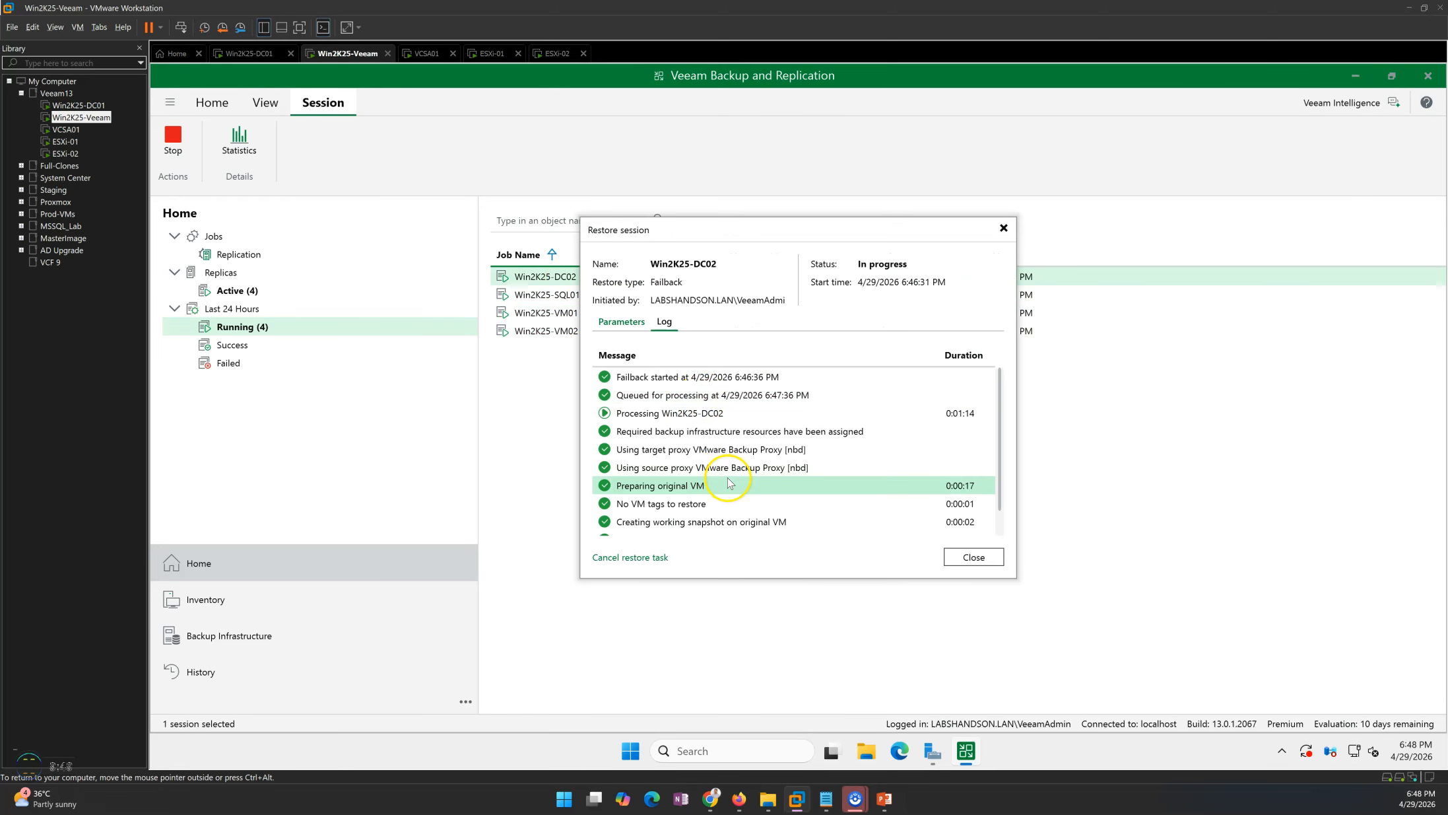
scroll(720, 495, down, 1)
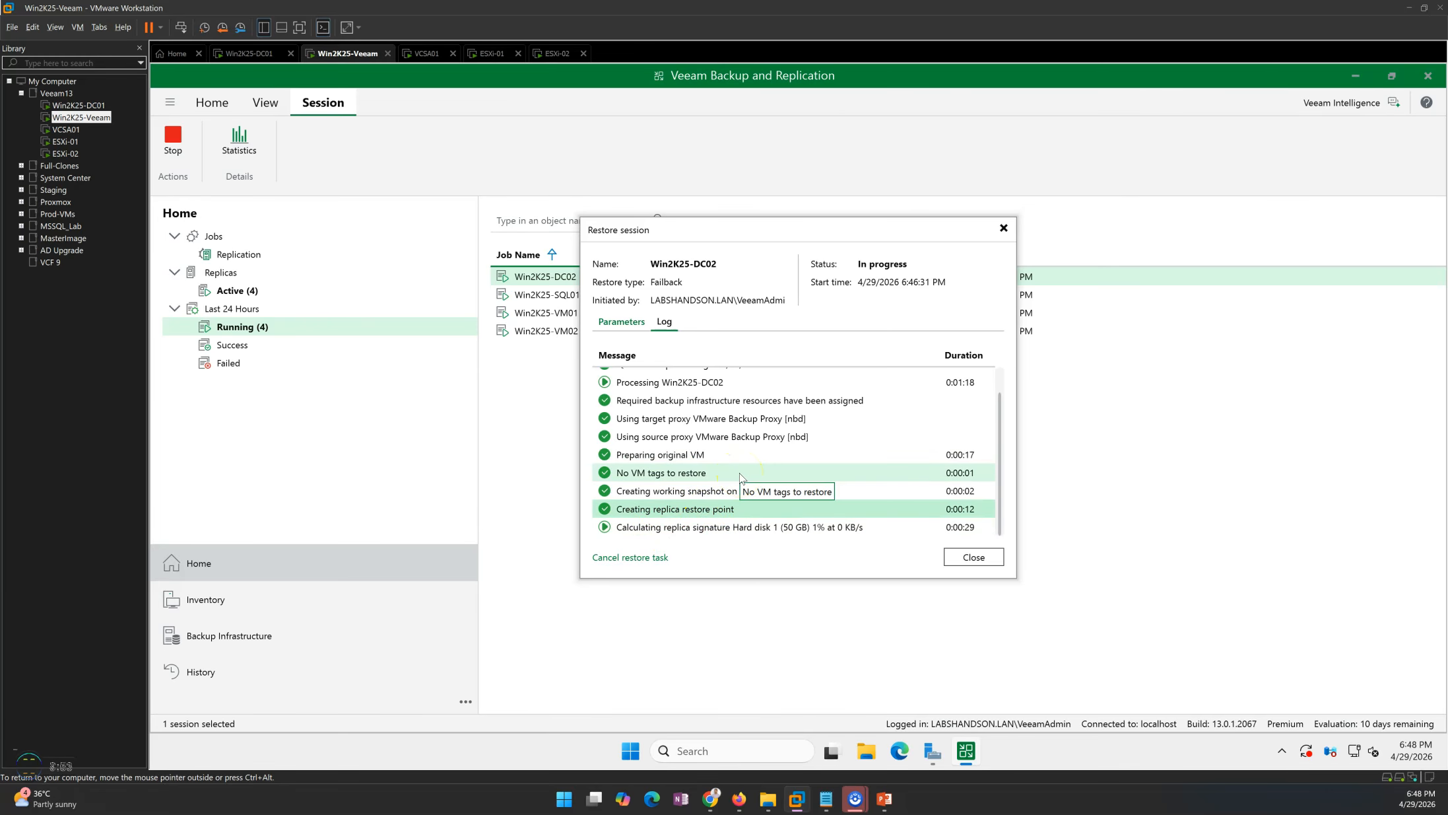
click(760, 458)
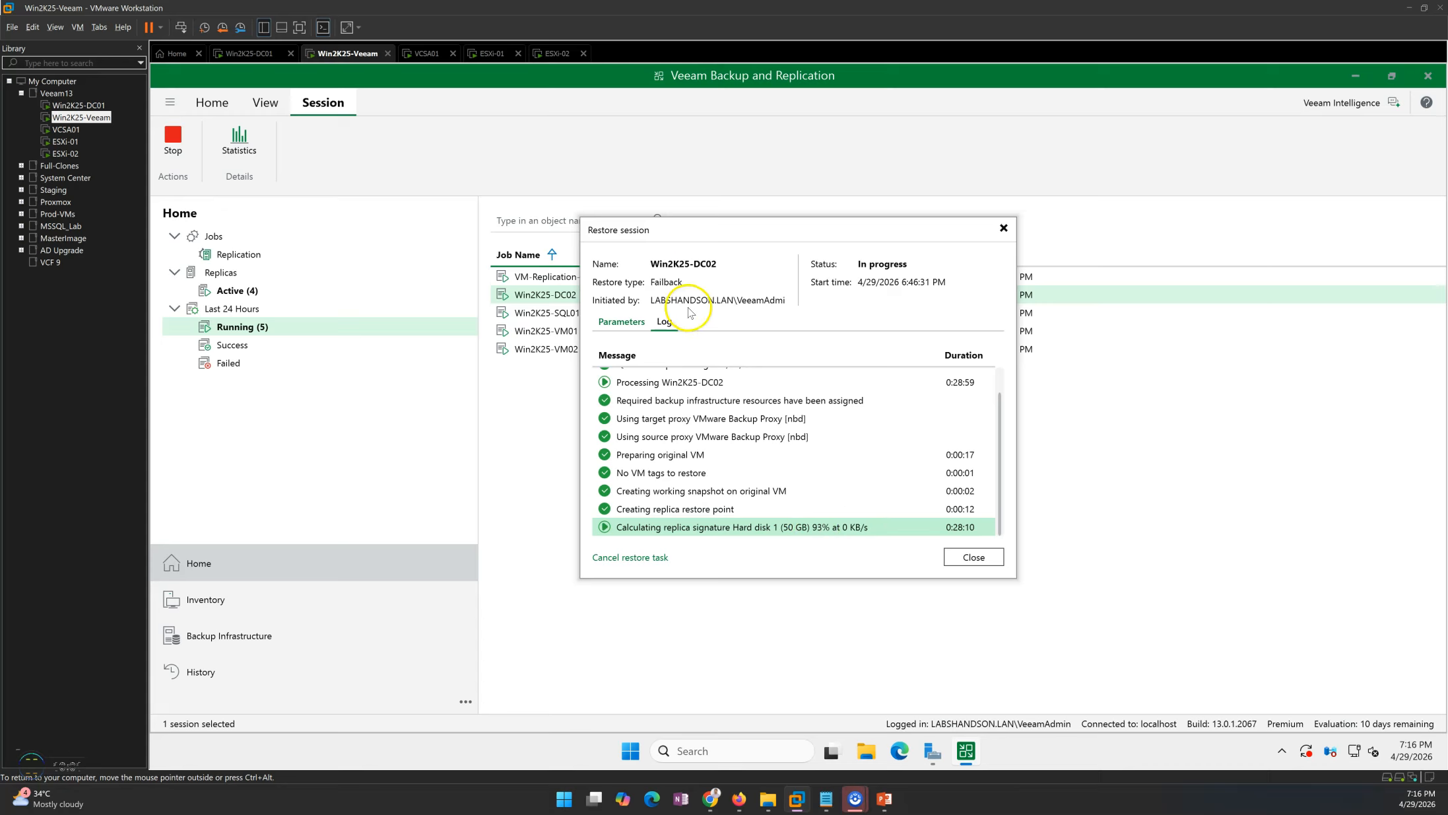
click(974, 557)
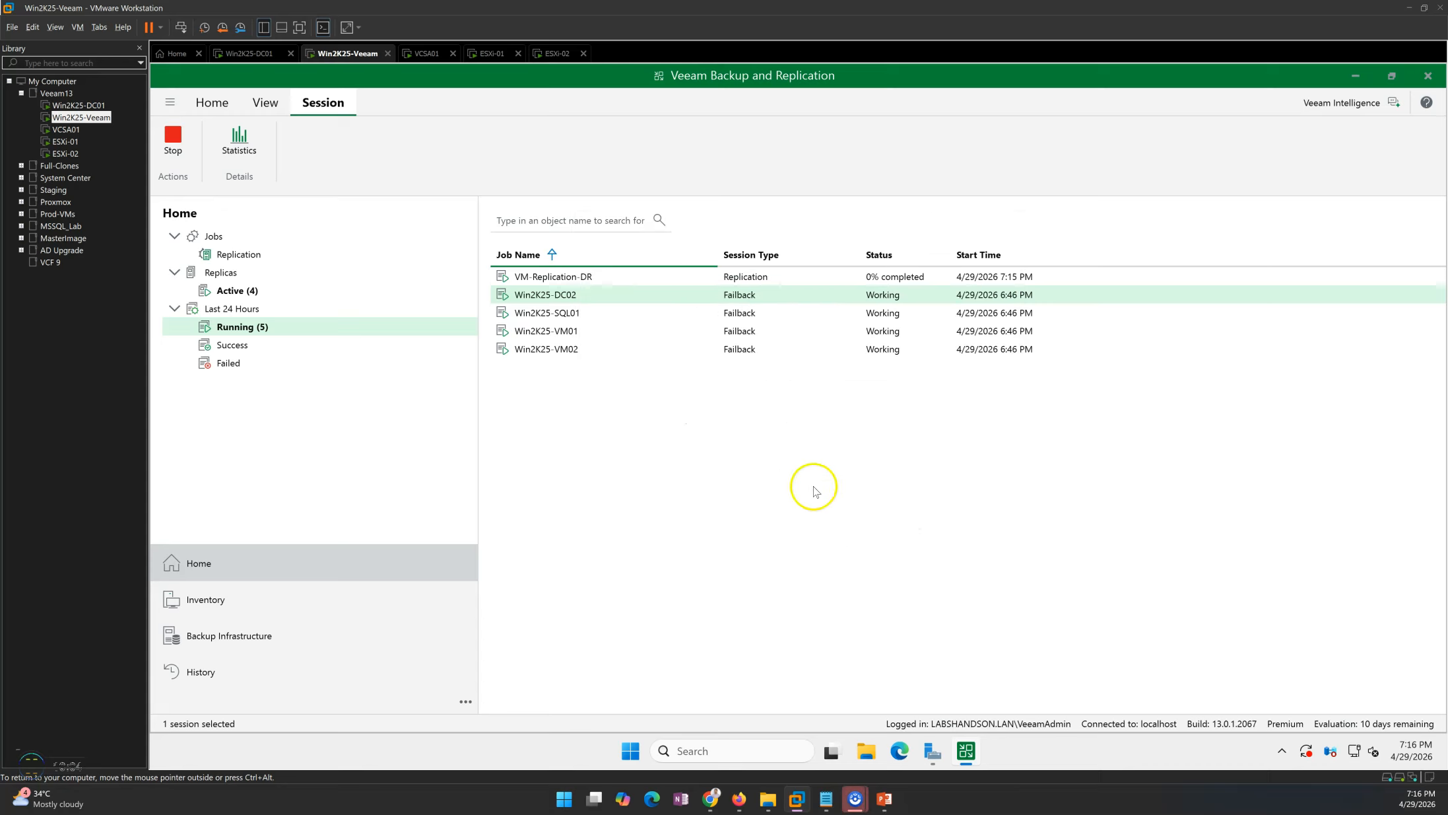
Review the failback session logs of Win2K25-SQL01 and Win2K25-VM01.
double_click(590, 318)
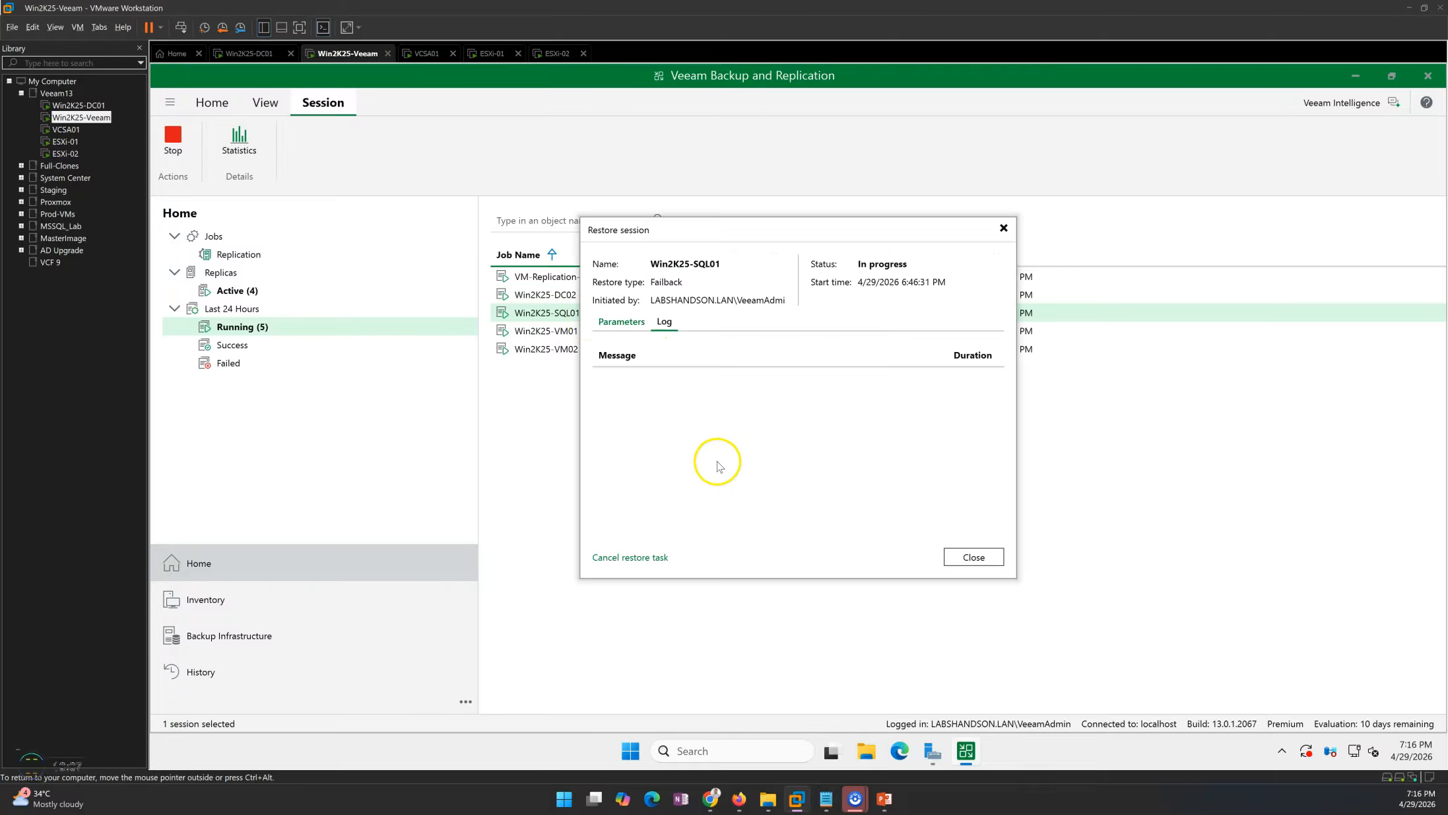
scroll(740, 472, down, 1)
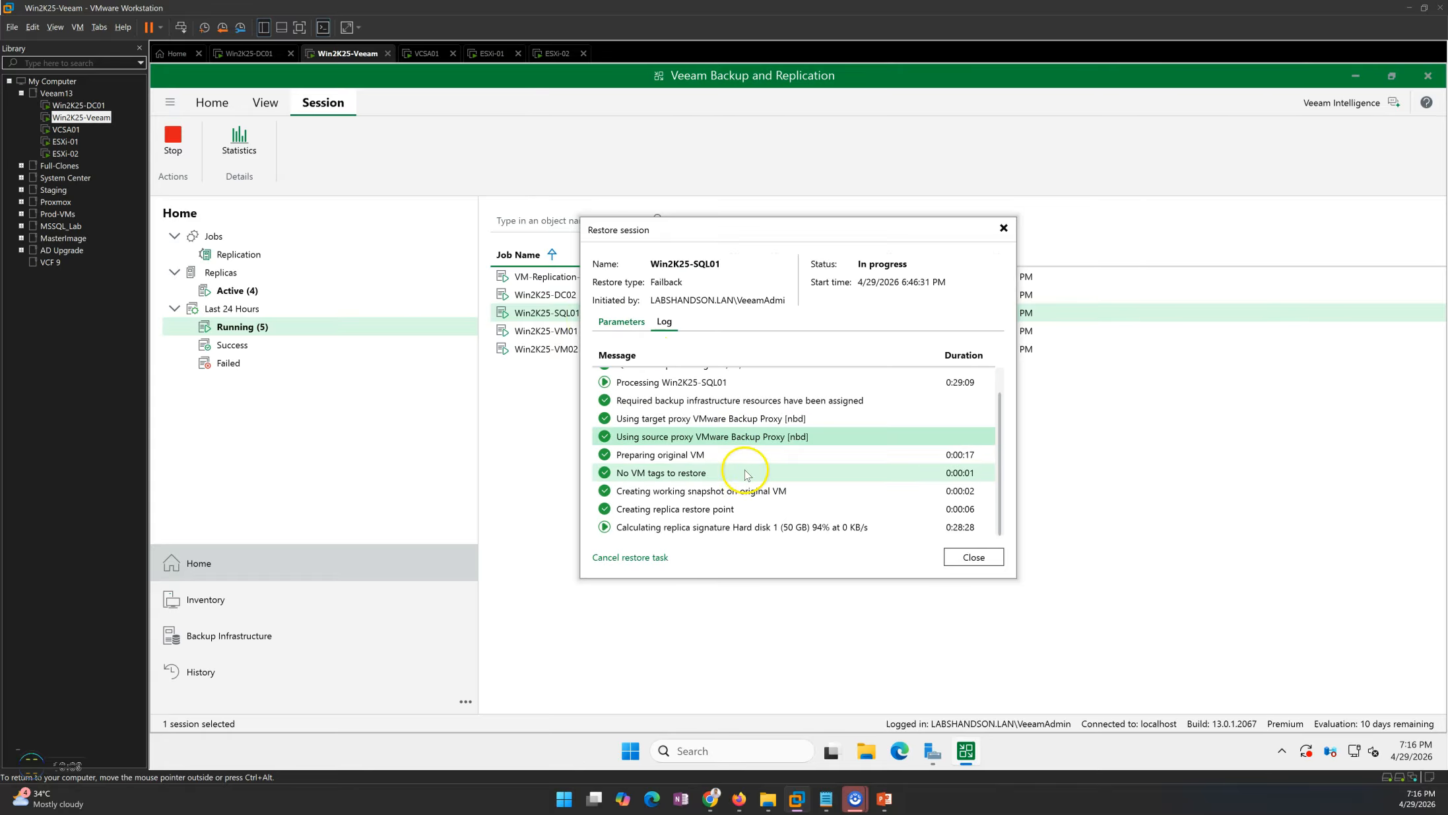
click(974, 556)
double_click(572, 331)
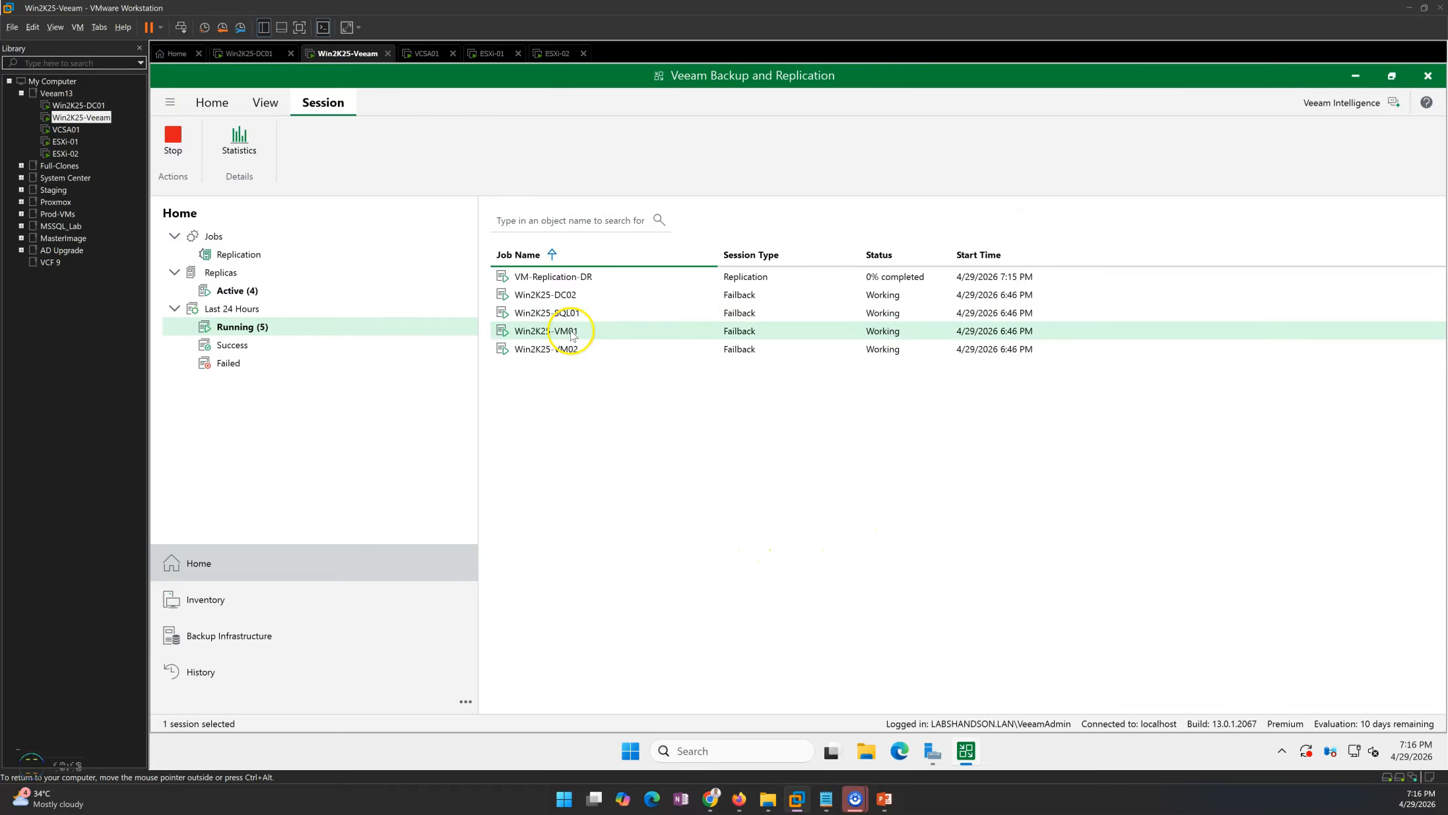
scroll(694, 465, down, 1)
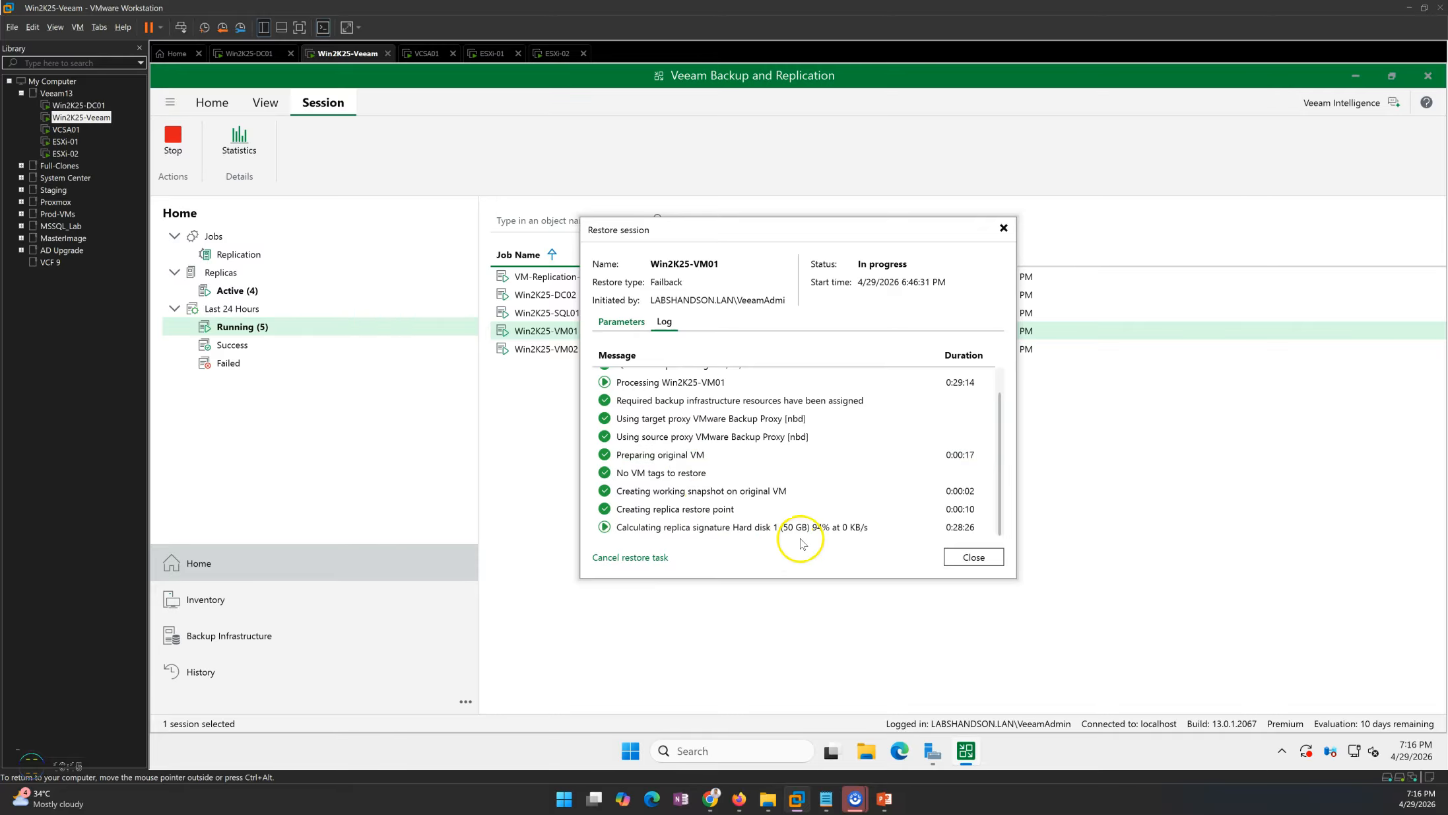
click(974, 558)
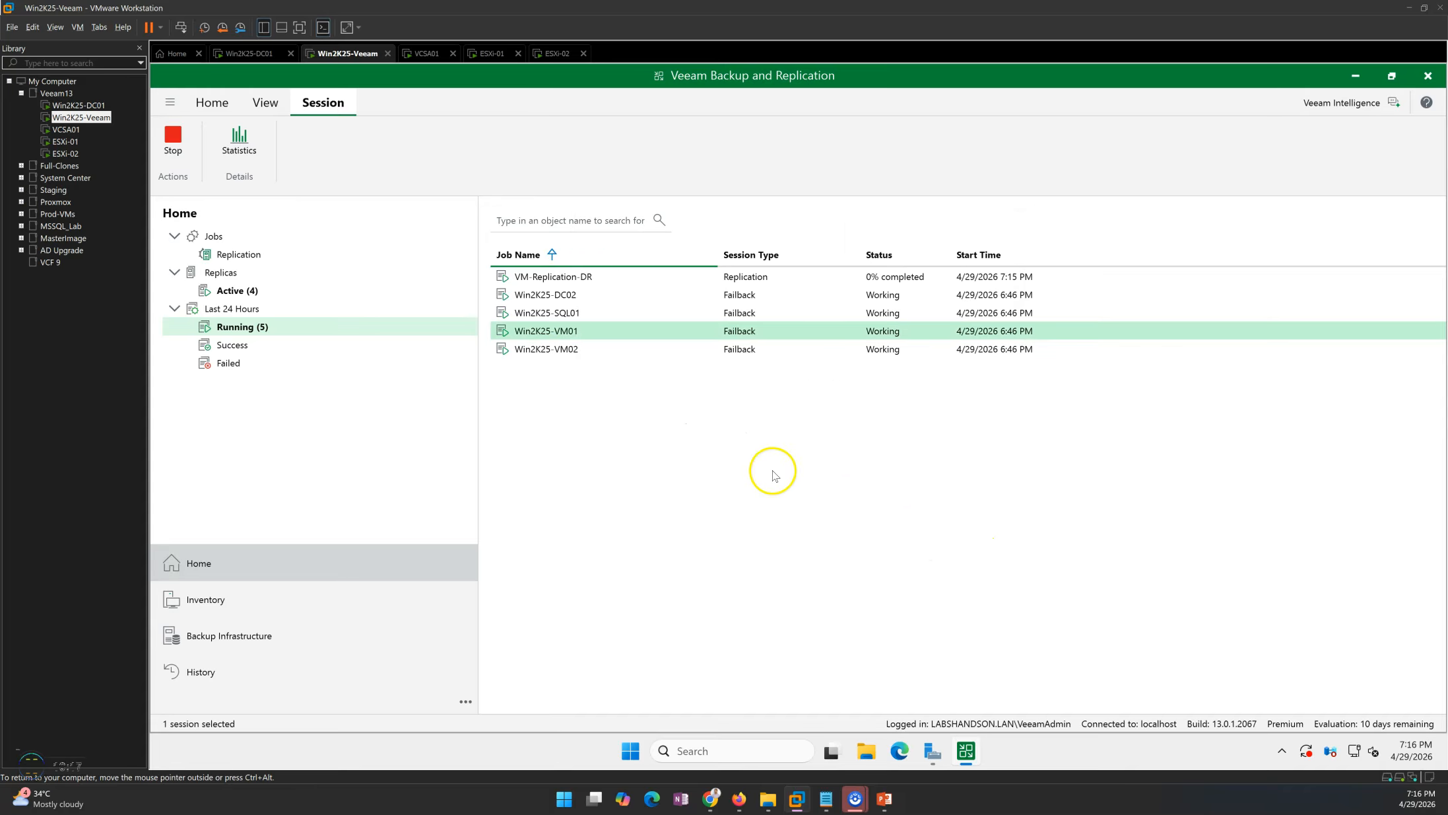
Open the Win2K25-VM02 failback session log and reposition its window to read the progress.
click(557, 353)
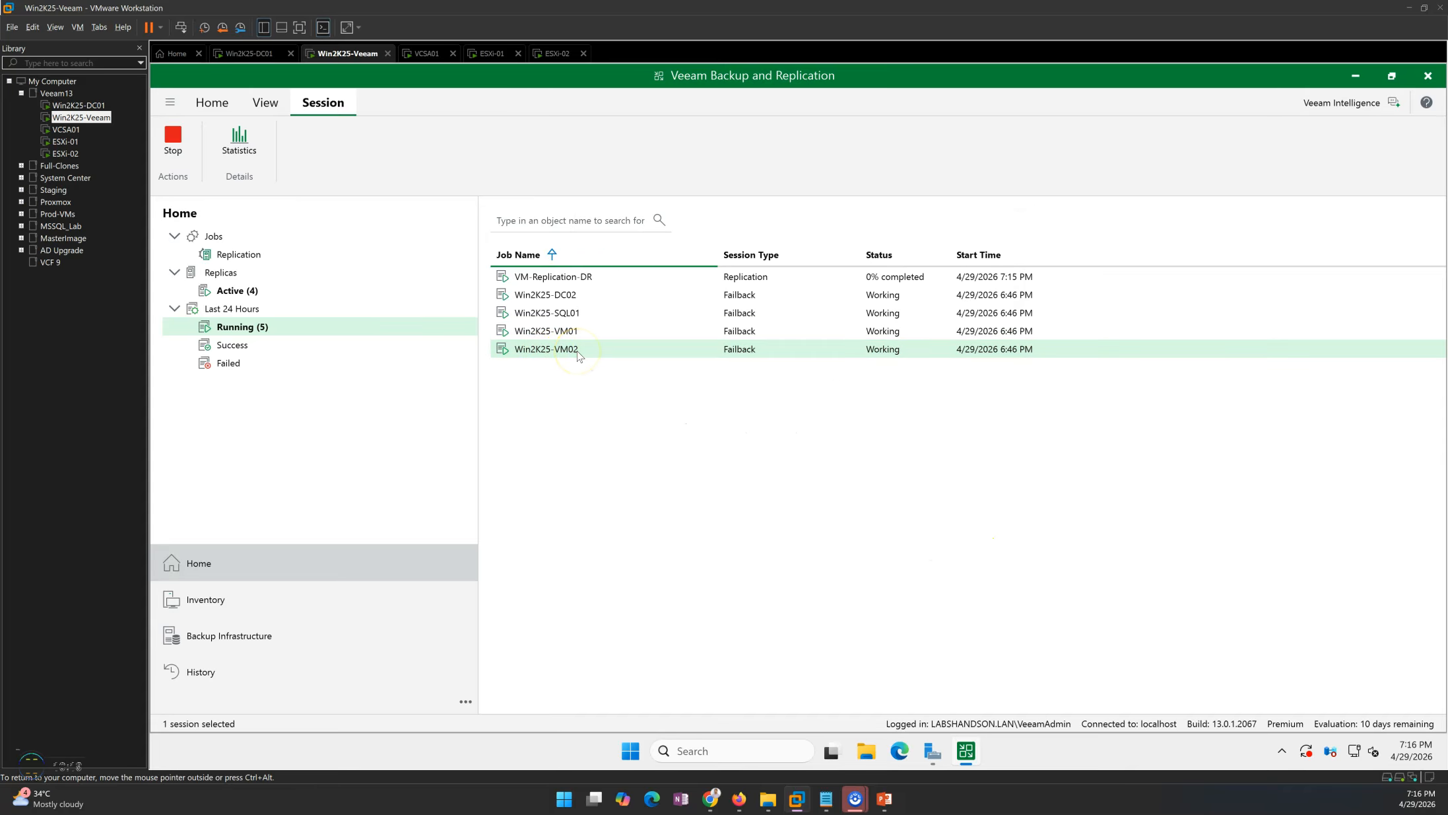
double_click(578, 355)
scroll(746, 443, down, 1)
click(794, 528)
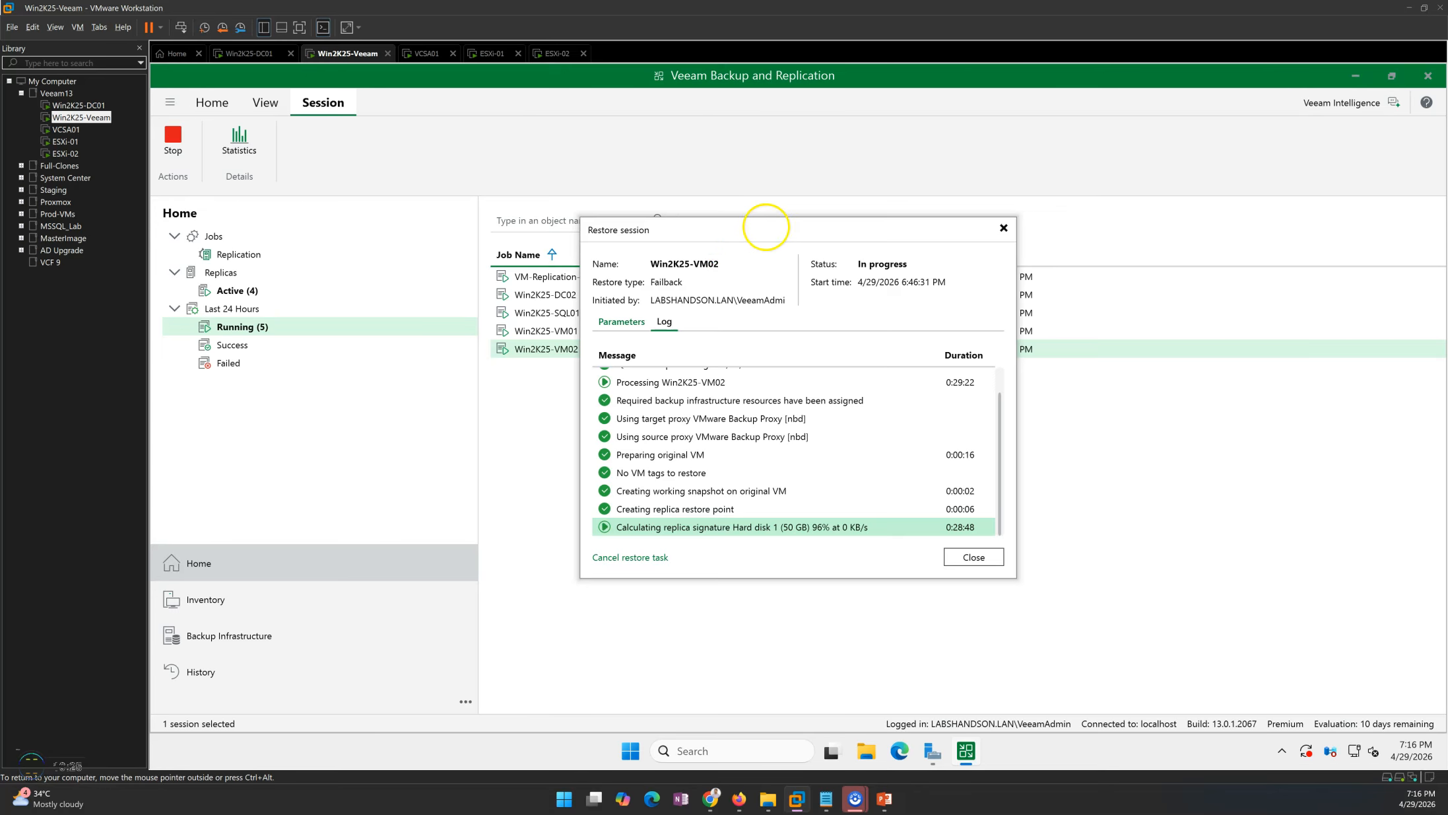
drag(763, 229, 818, 229)
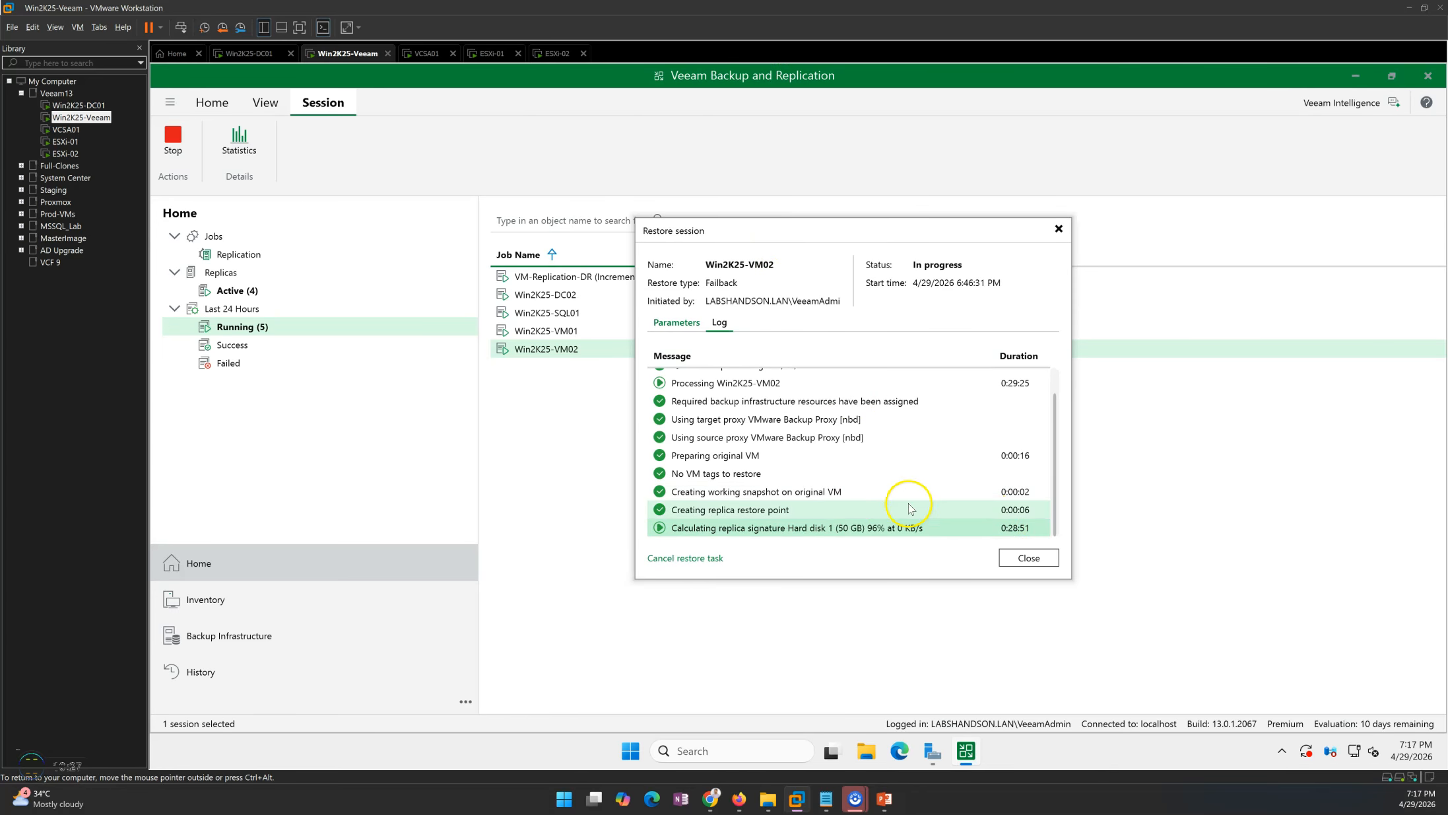
drag(797, 234, 715, 250)
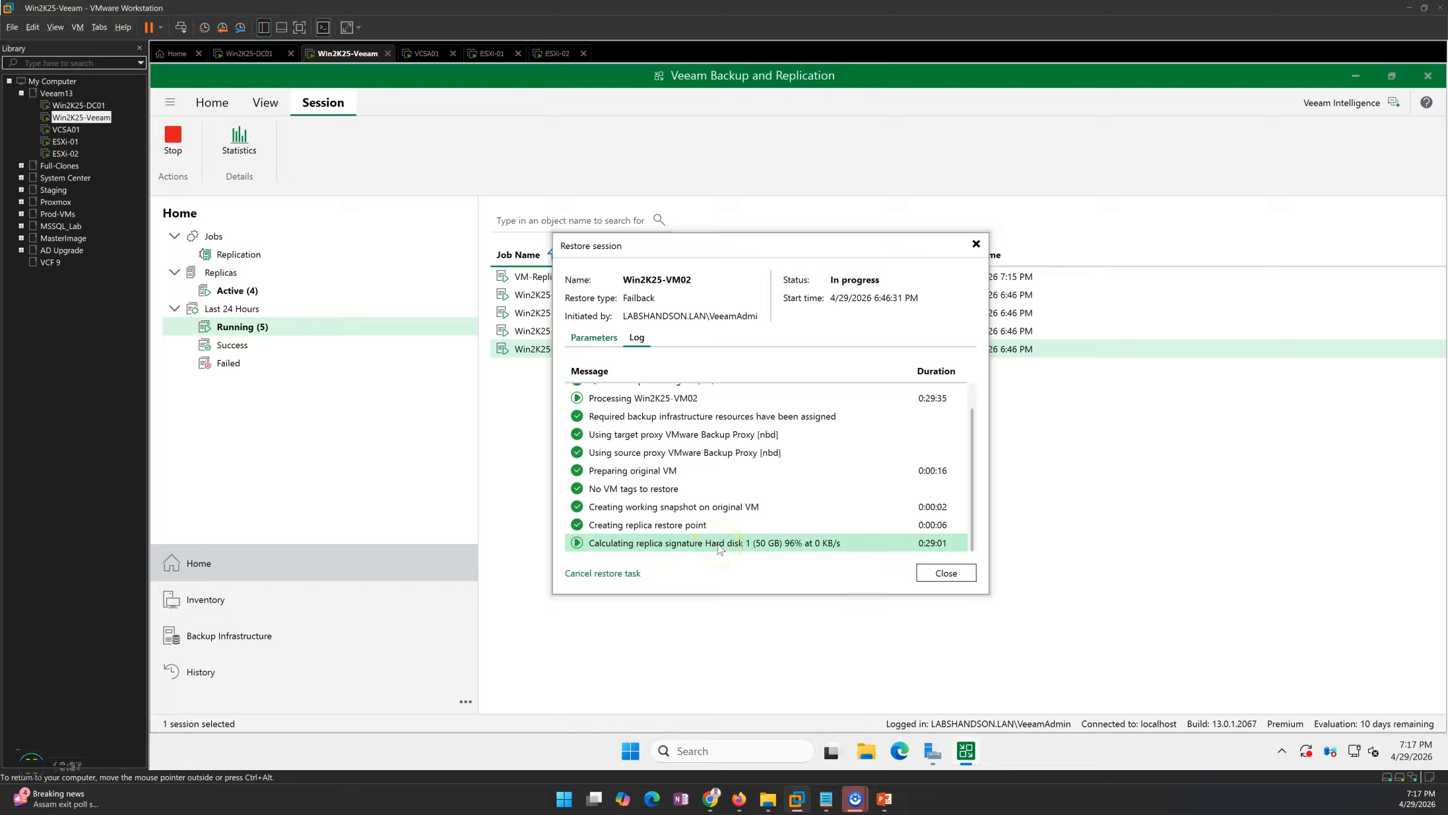
drag(702, 264, 807, 286)
Switch to the Win2K25-DC01 virtual machine and unlock its sign-in screen.
click(249, 53)
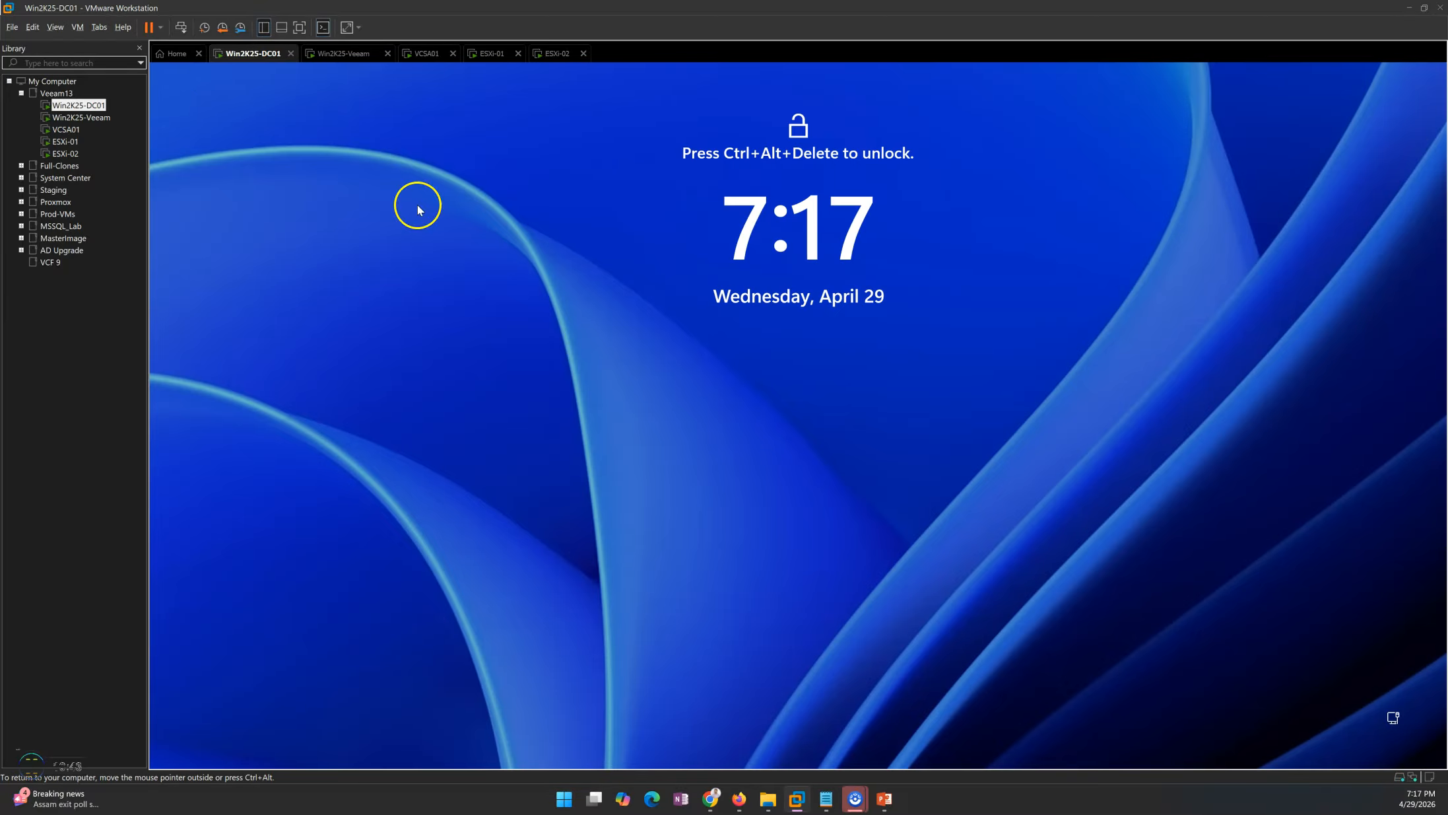
click(181, 26)
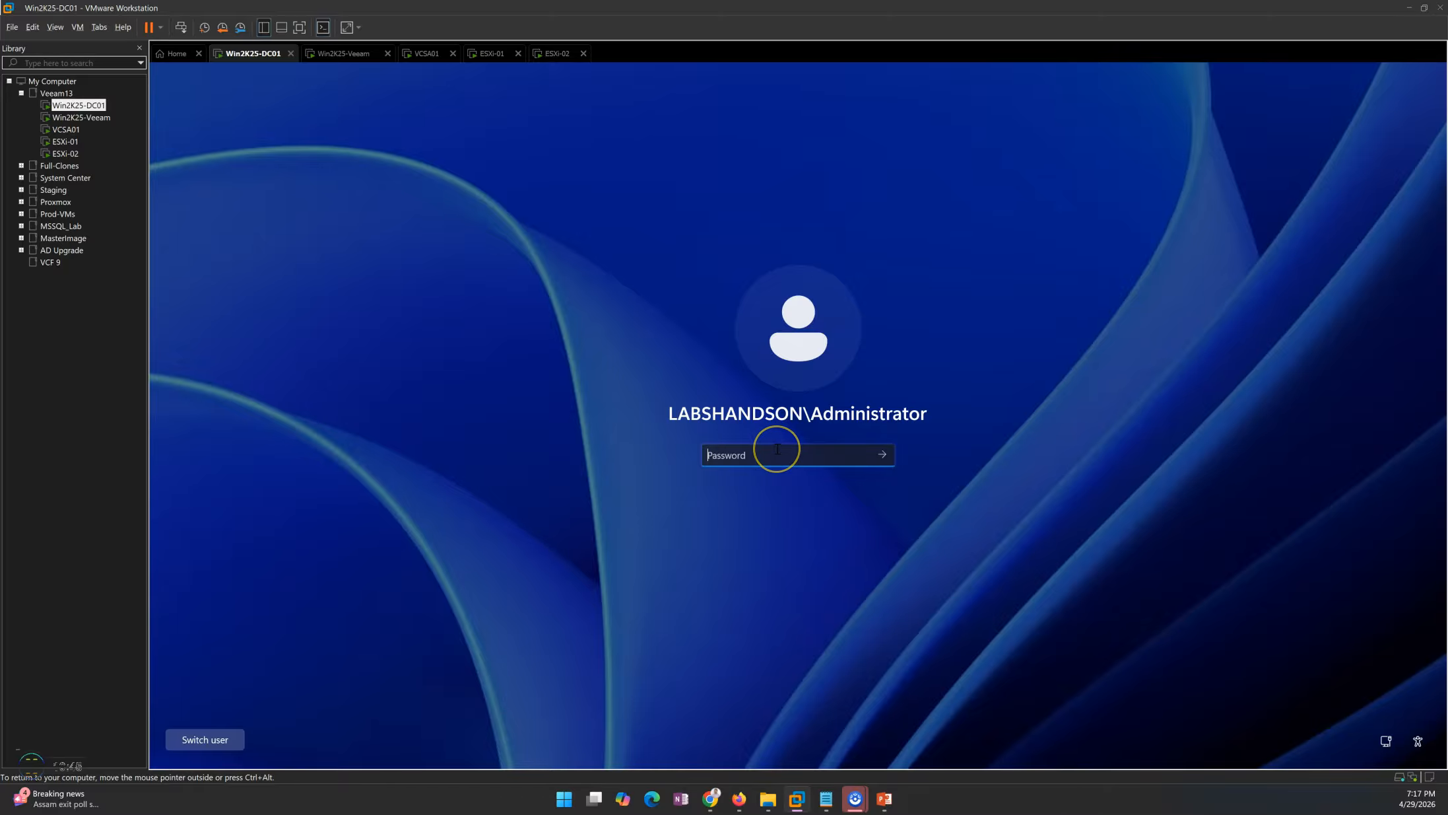
key(Return)
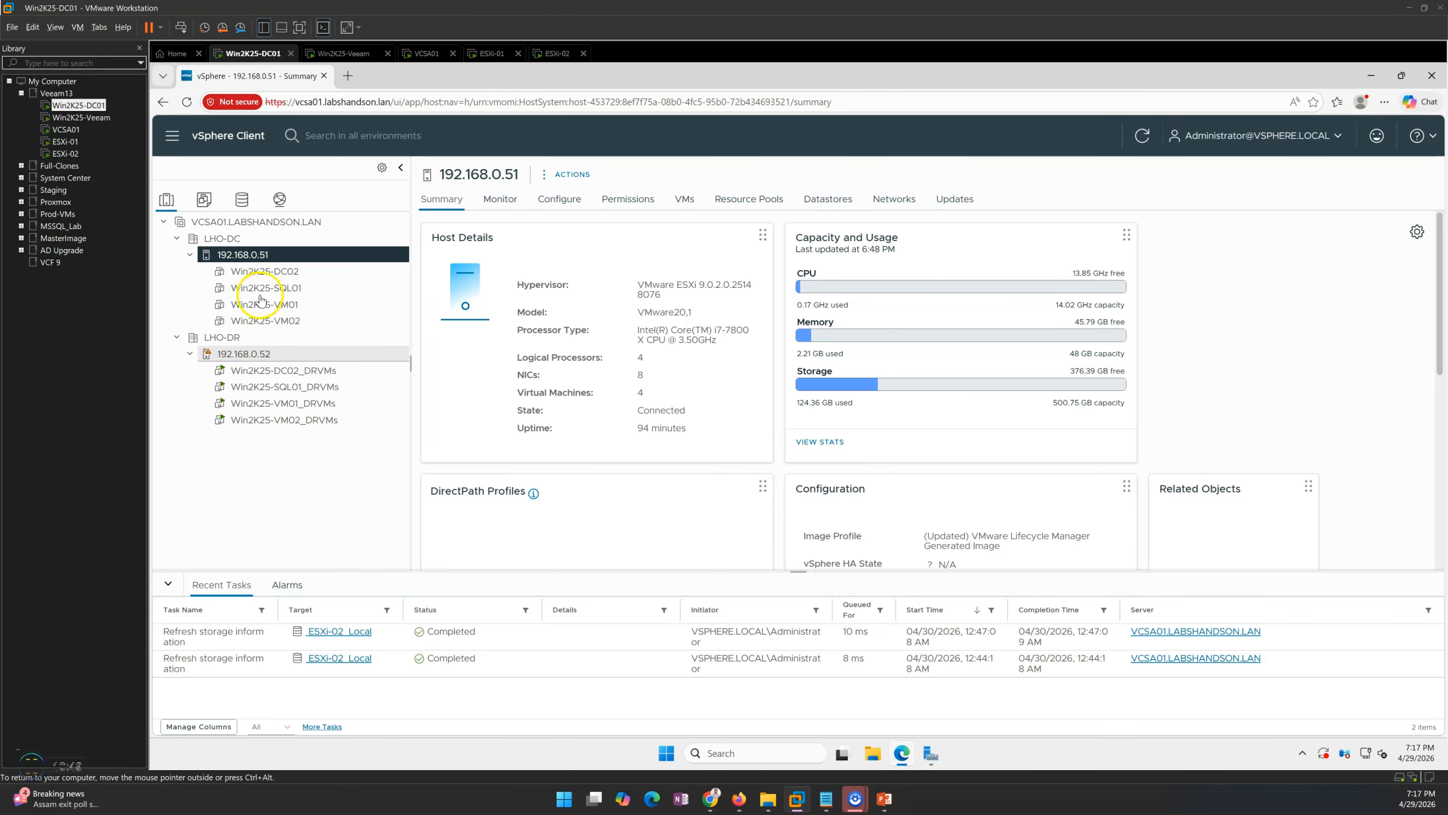
Inspect the DR host 192.168.0.52 and the Win2K25-DC02_DRVMs replica in the vSphere inventory.
click(244, 354)
click(277, 371)
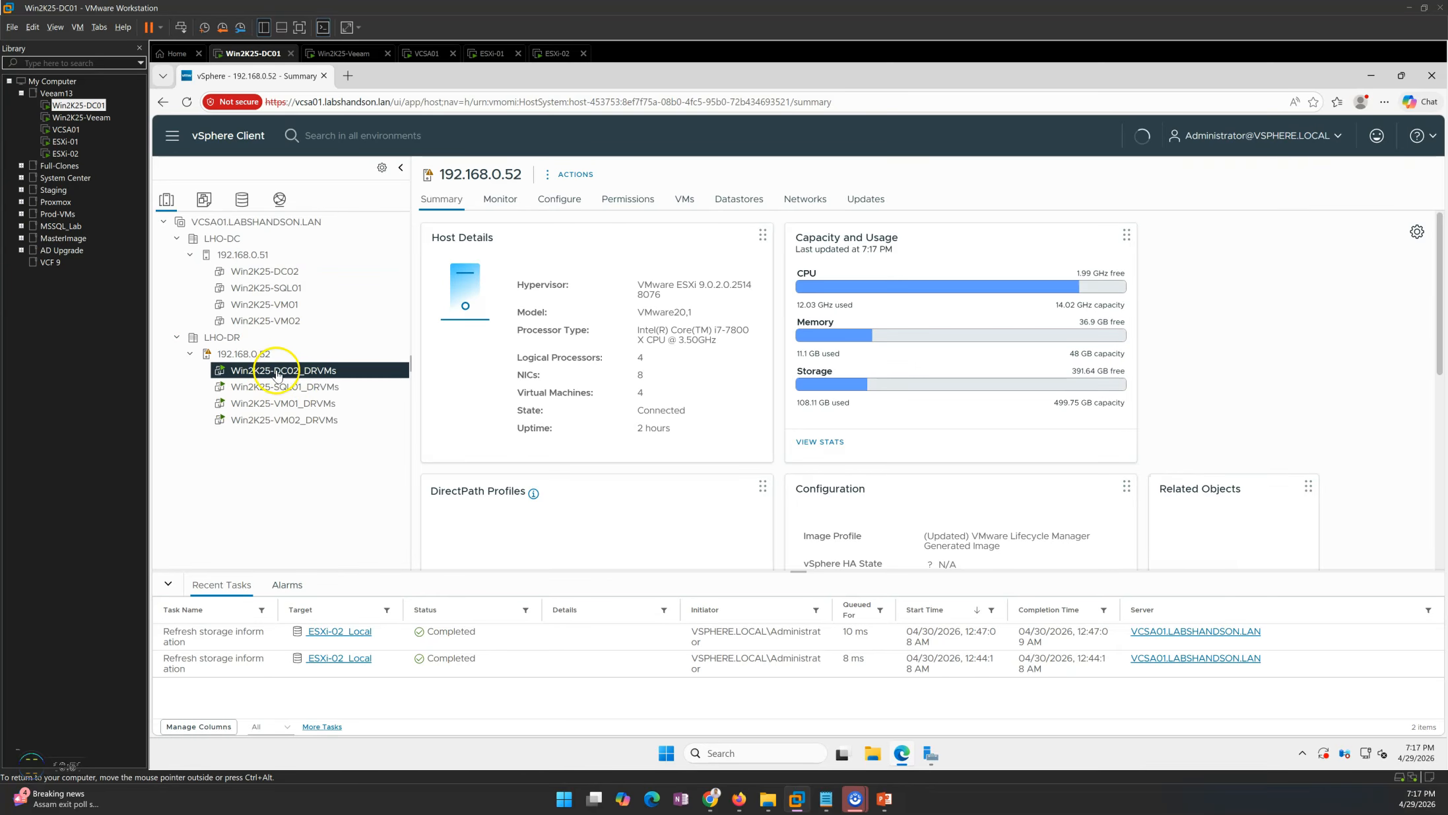
click(256, 355)
click(281, 371)
Return to the Veeam console and review the Win2K25-VM02 failback session log again.
click(343, 54)
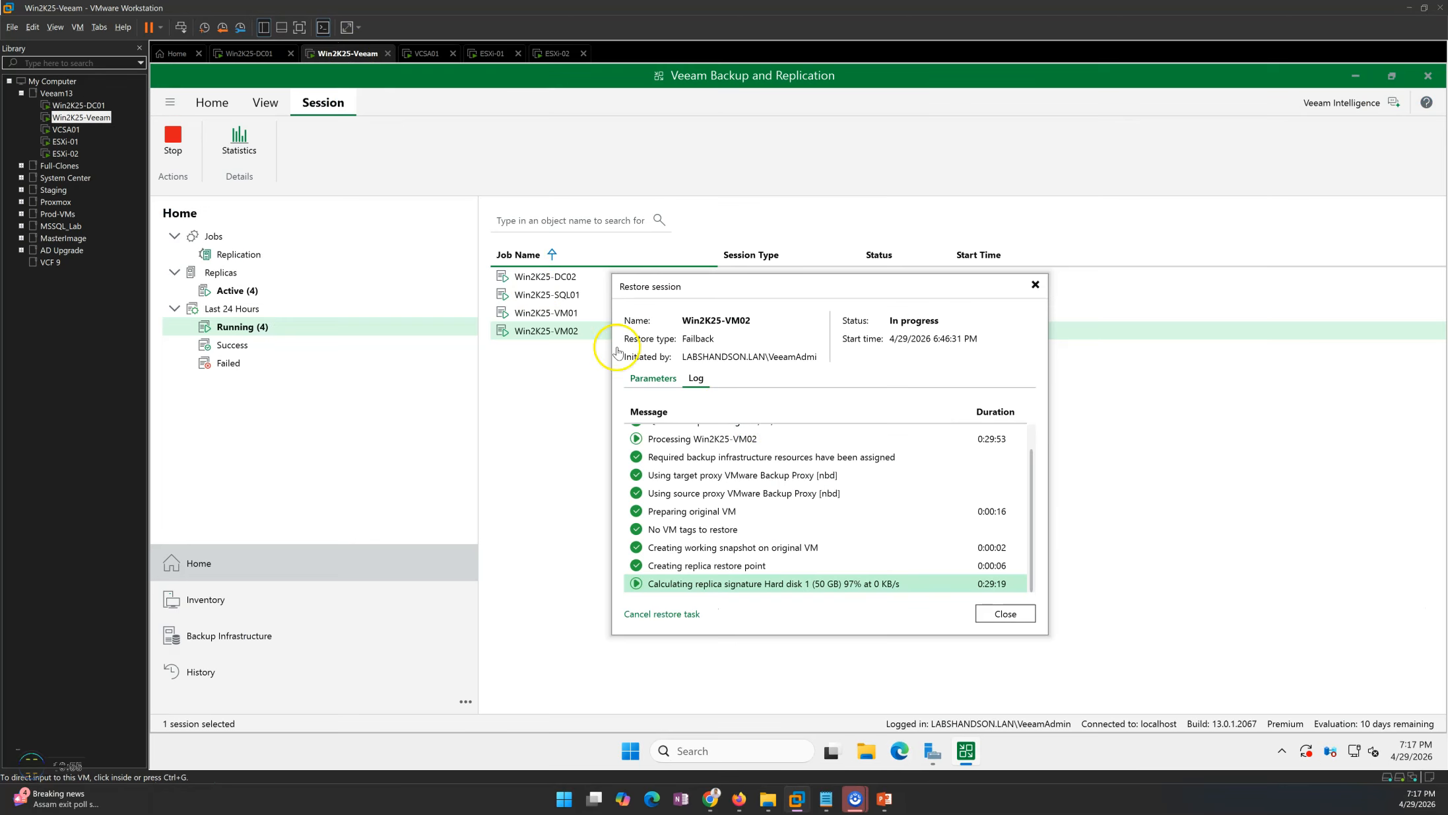
click(767, 571)
click(735, 585)
drag(779, 288, 765, 228)
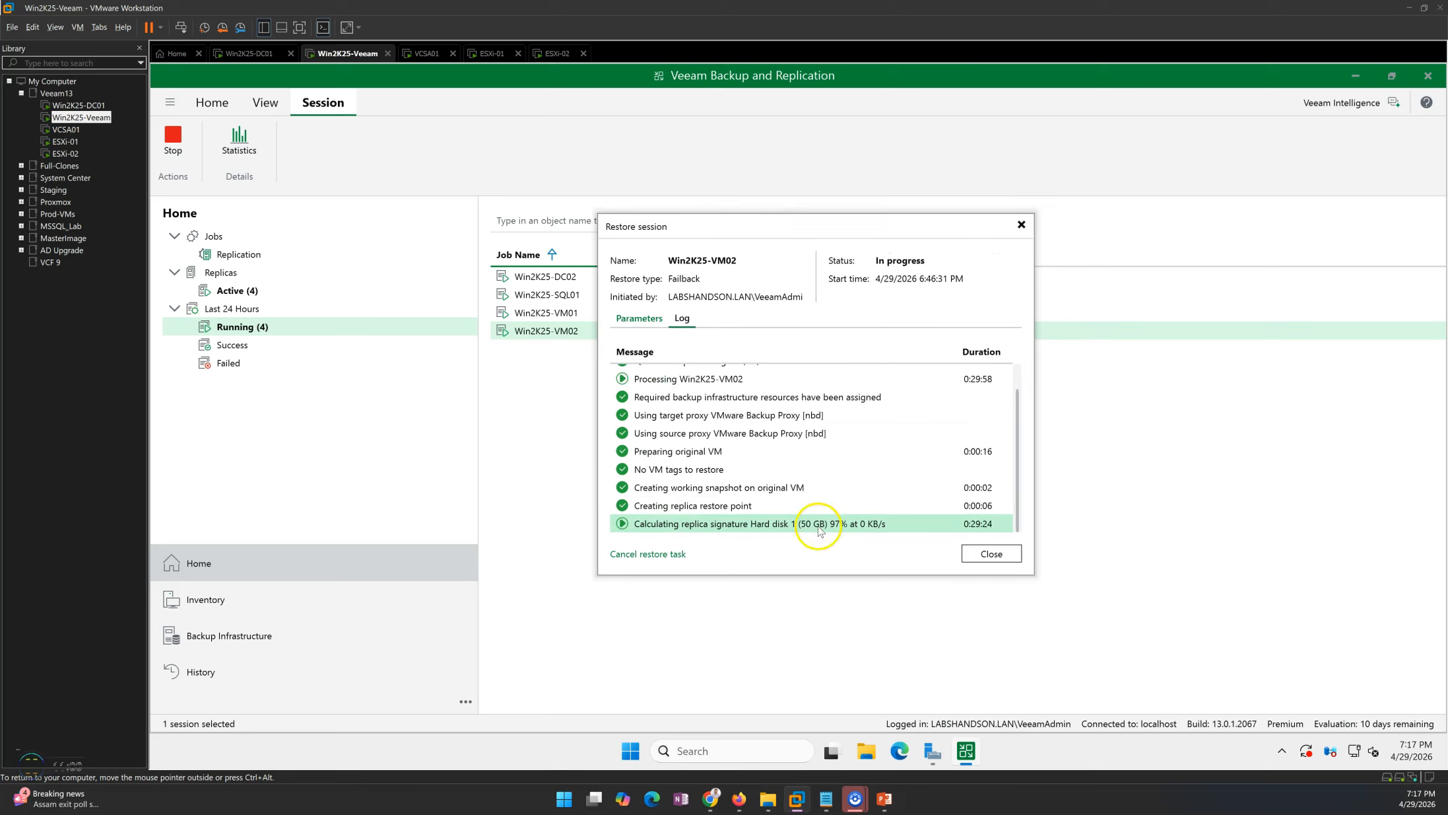
Examine the signature calculation entries in the Win2K25-VM02 failback session log.
click(756, 511)
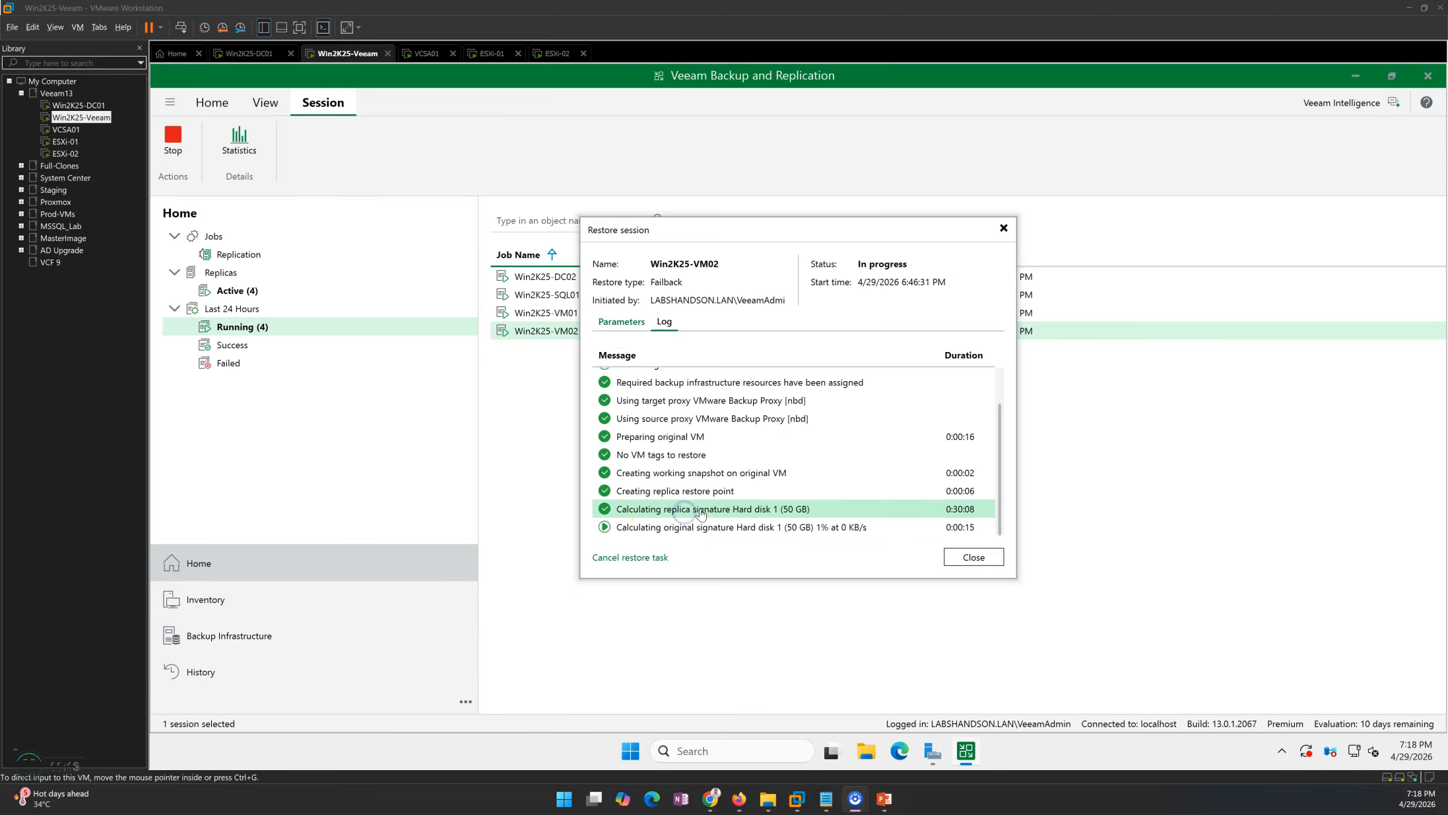
click(667, 528)
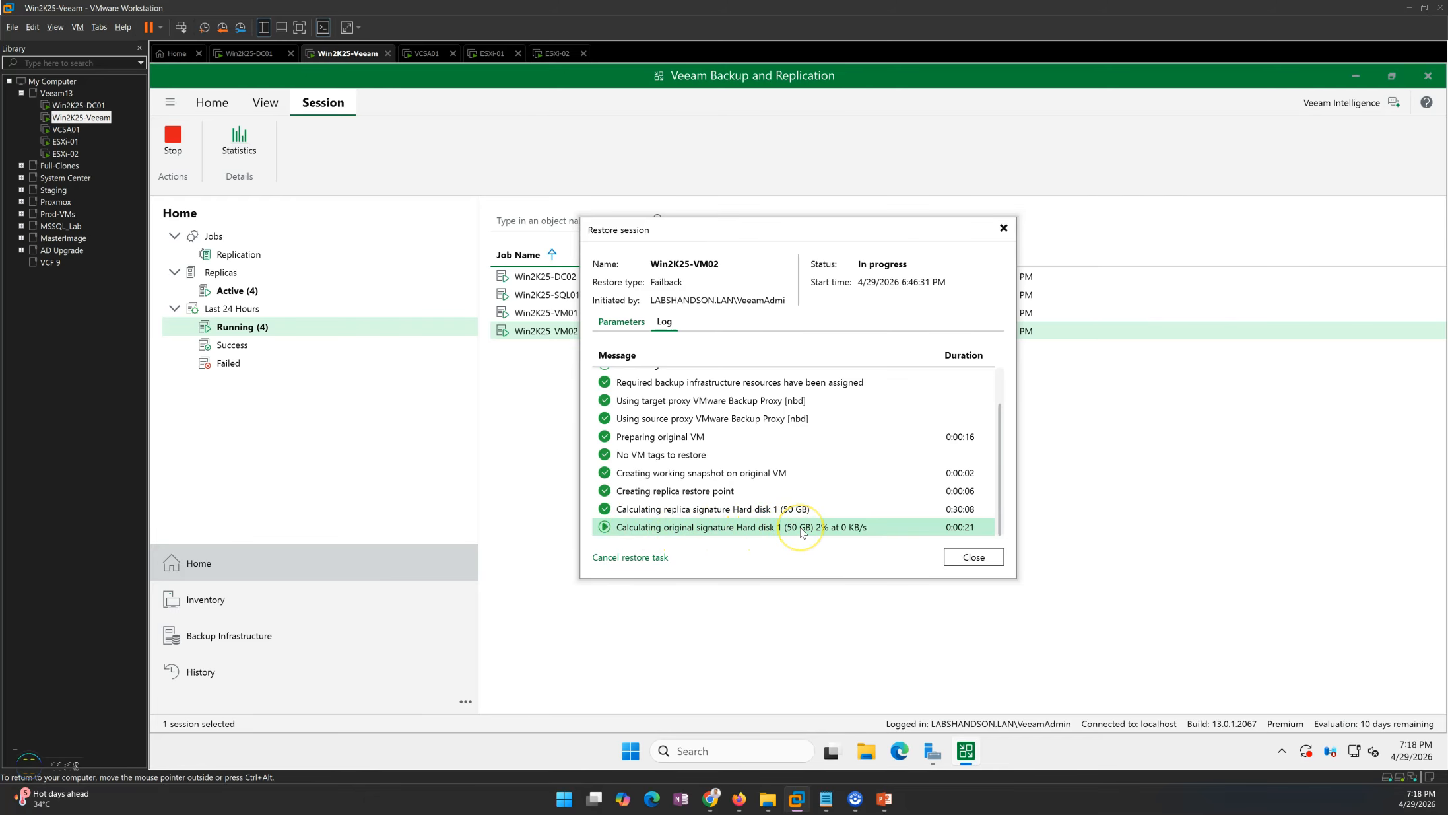
Check the Win2K25-DC02 VM on primary host 192.168.0.51 in the vSphere inventory.
click(264, 53)
click(310, 373)
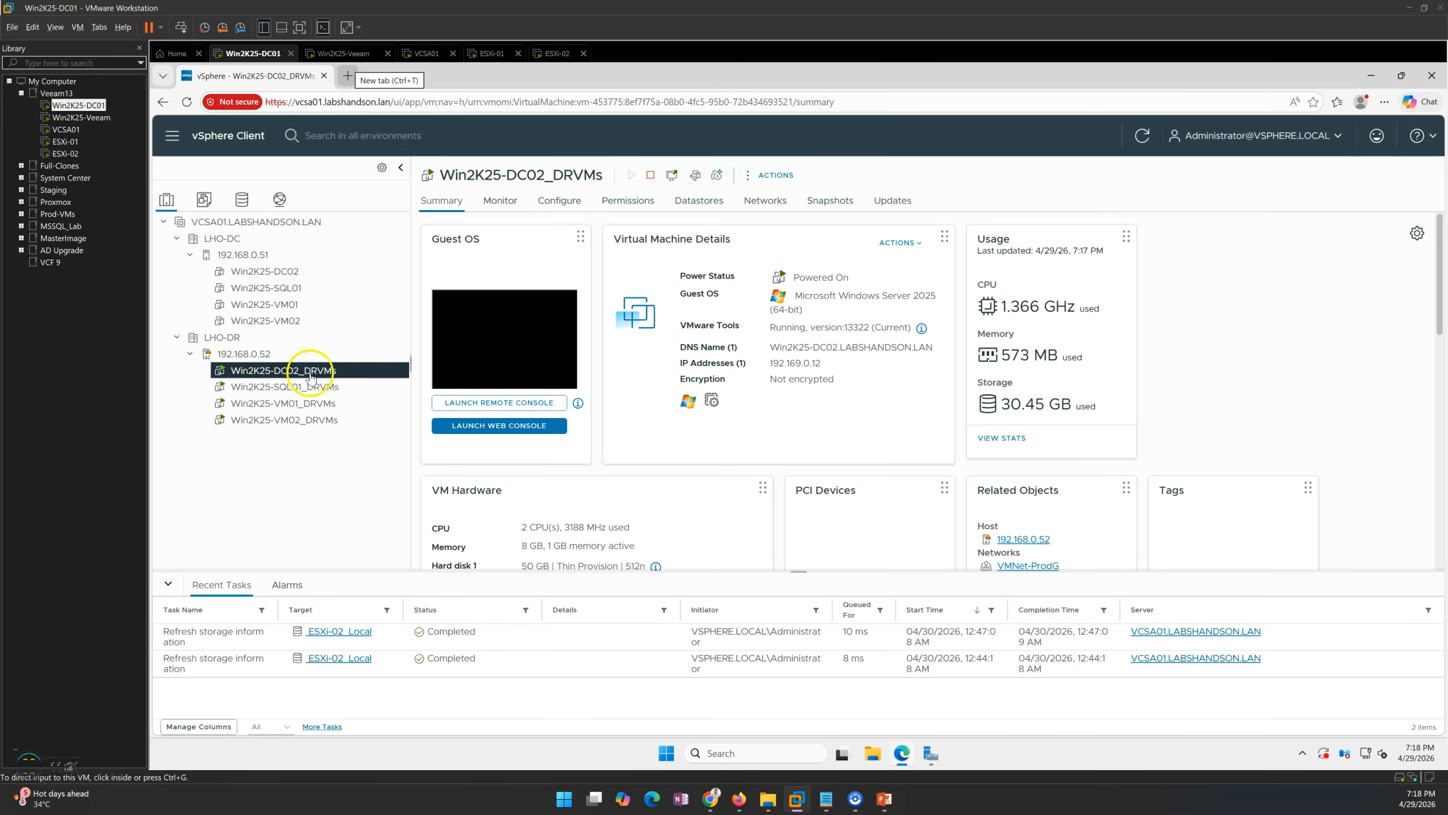
click(267, 281)
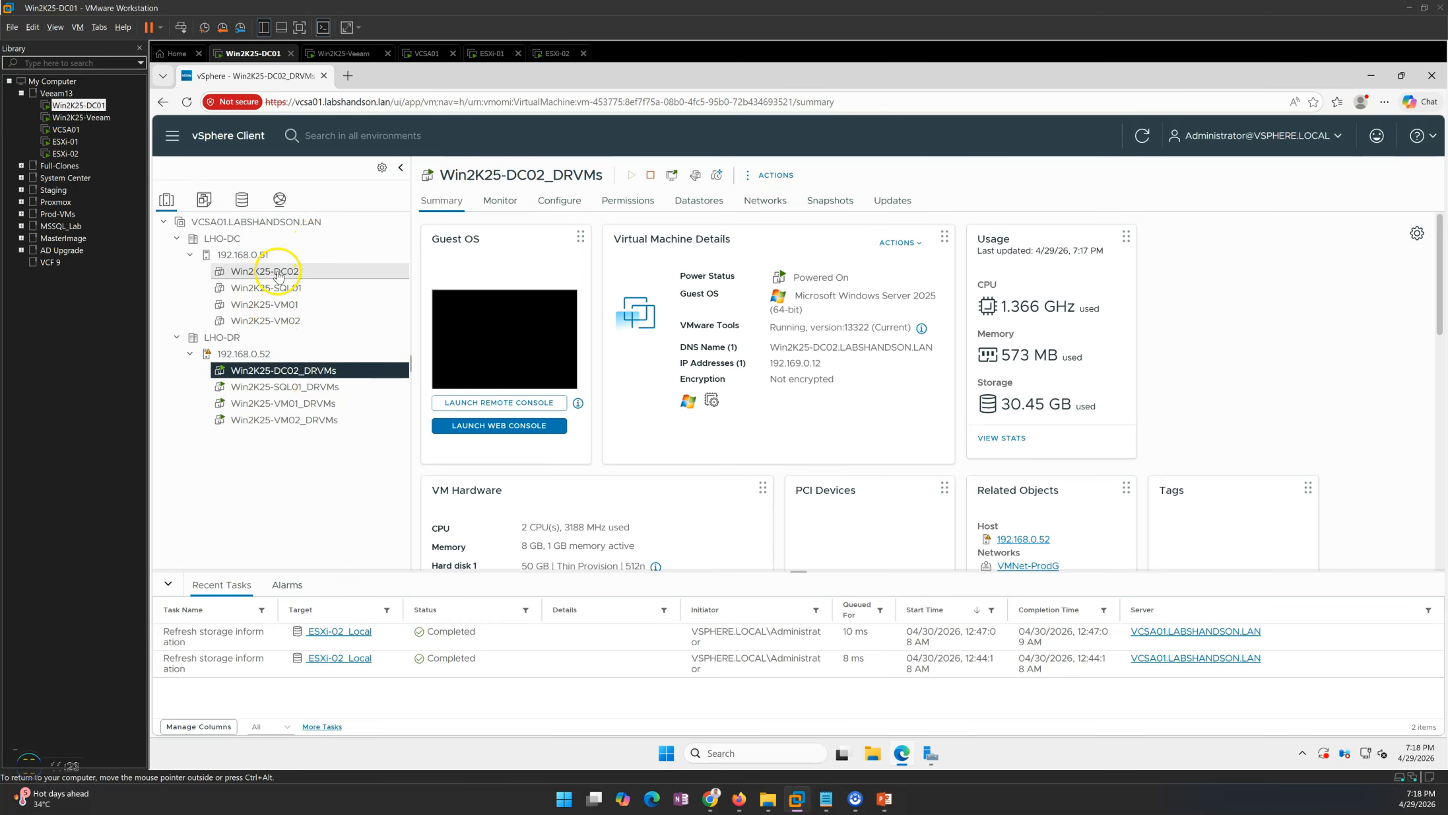
Return to the Veeam console and close the Win2K25-VM02 failback session log.
click(350, 53)
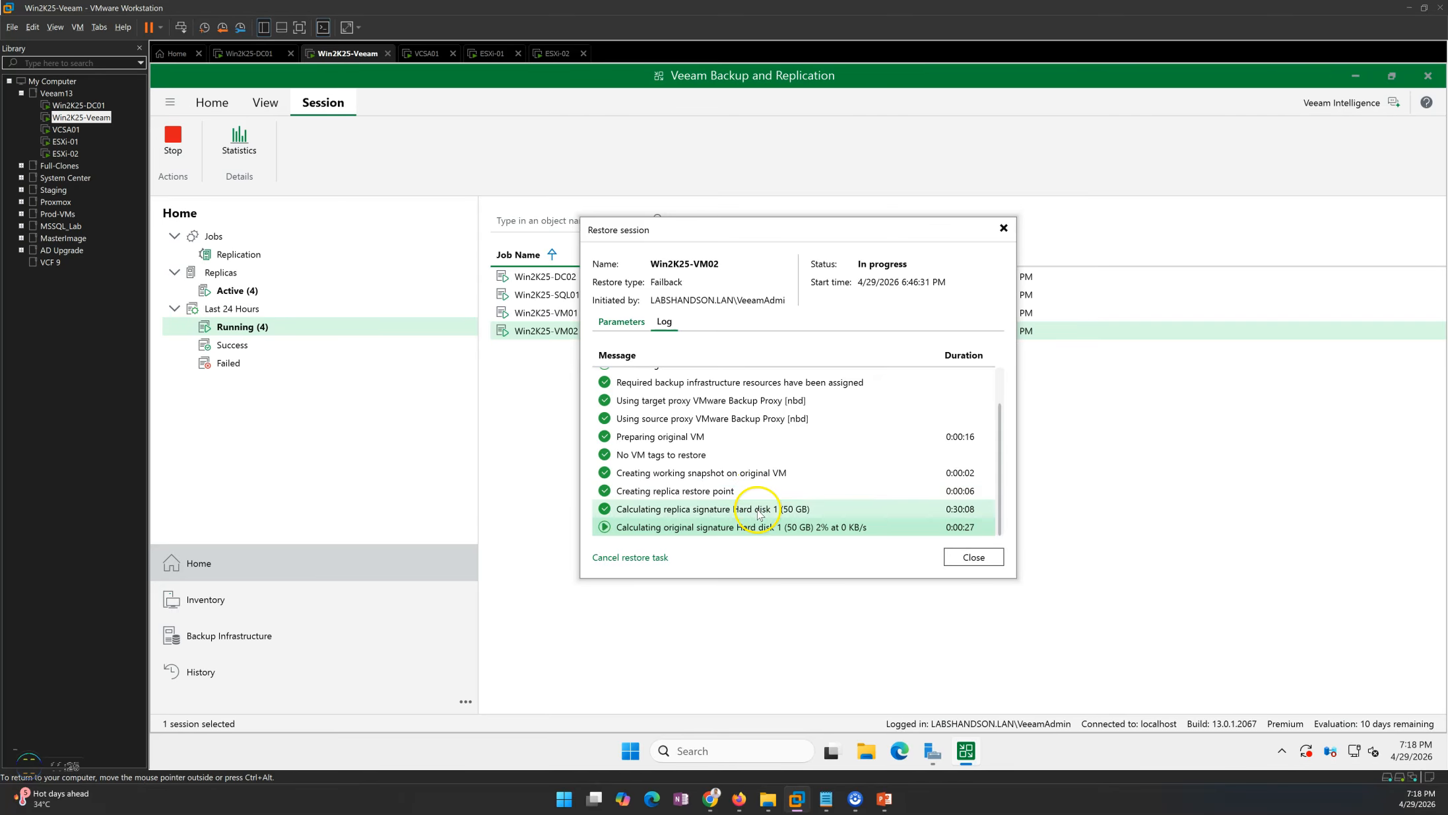
click(814, 507)
click(973, 557)
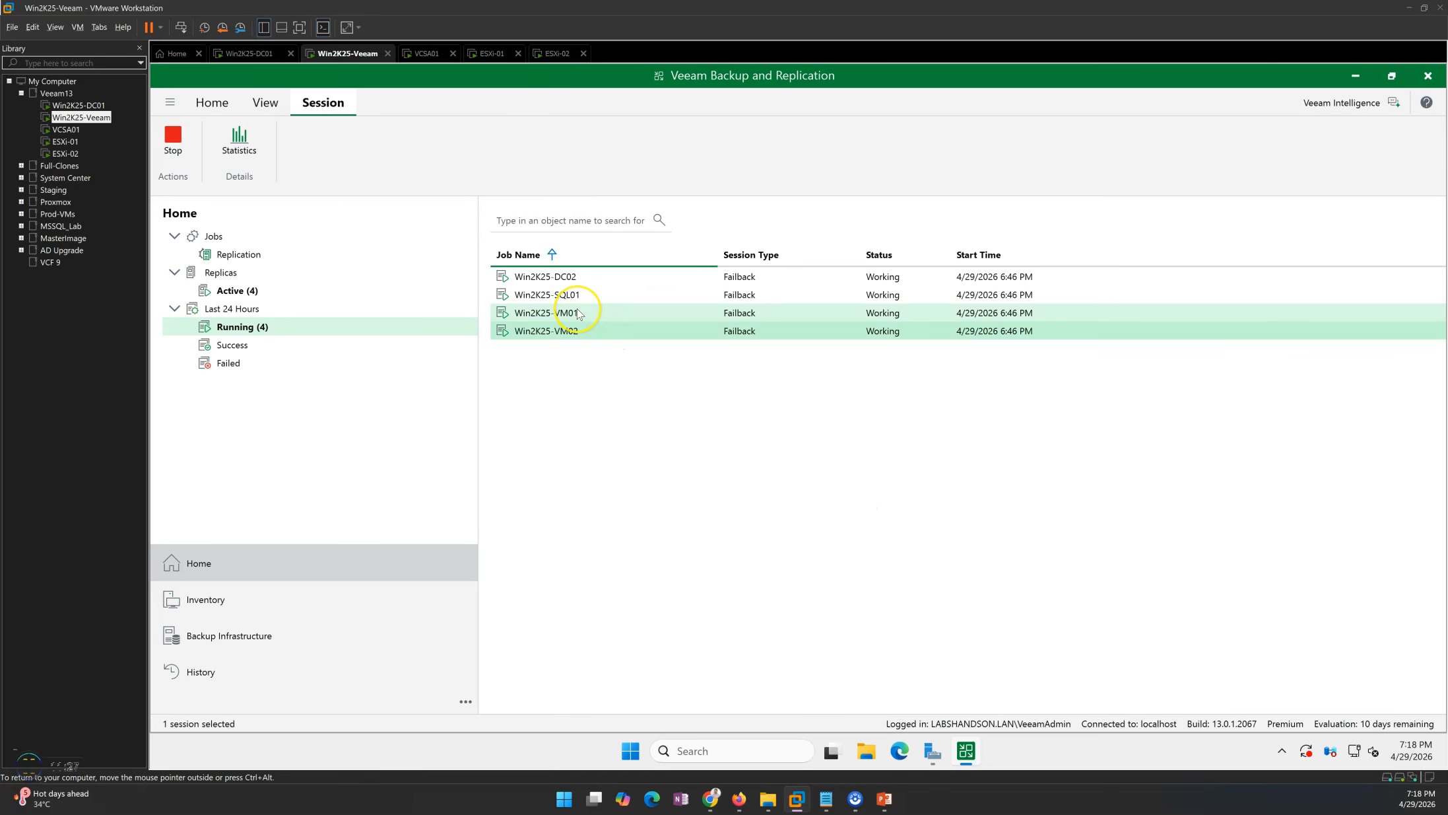
Open the Win2K25-VM01 failback session log, scroll through it, and close it.
double_click(579, 313)
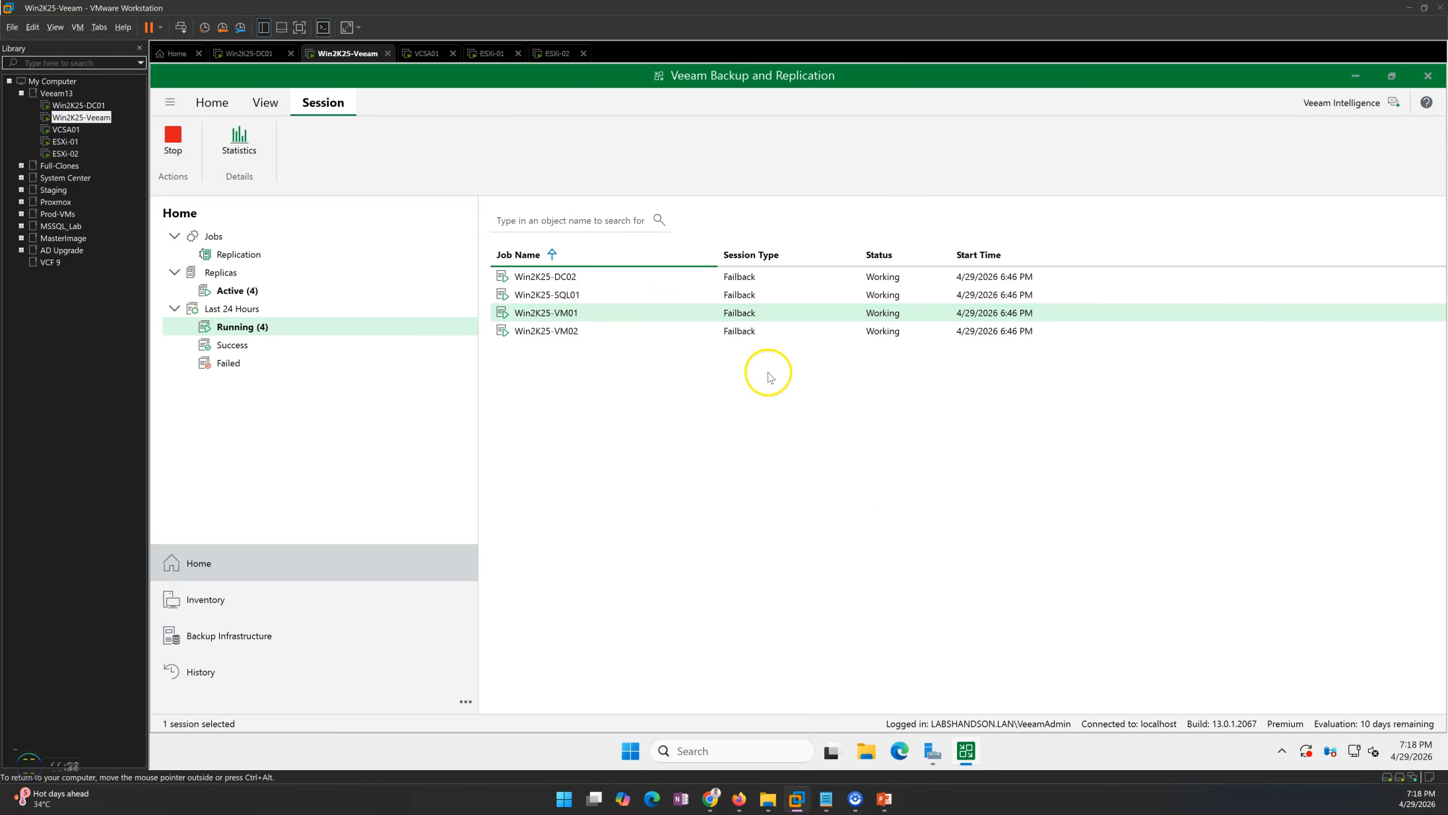
scroll(693, 436, down, 3)
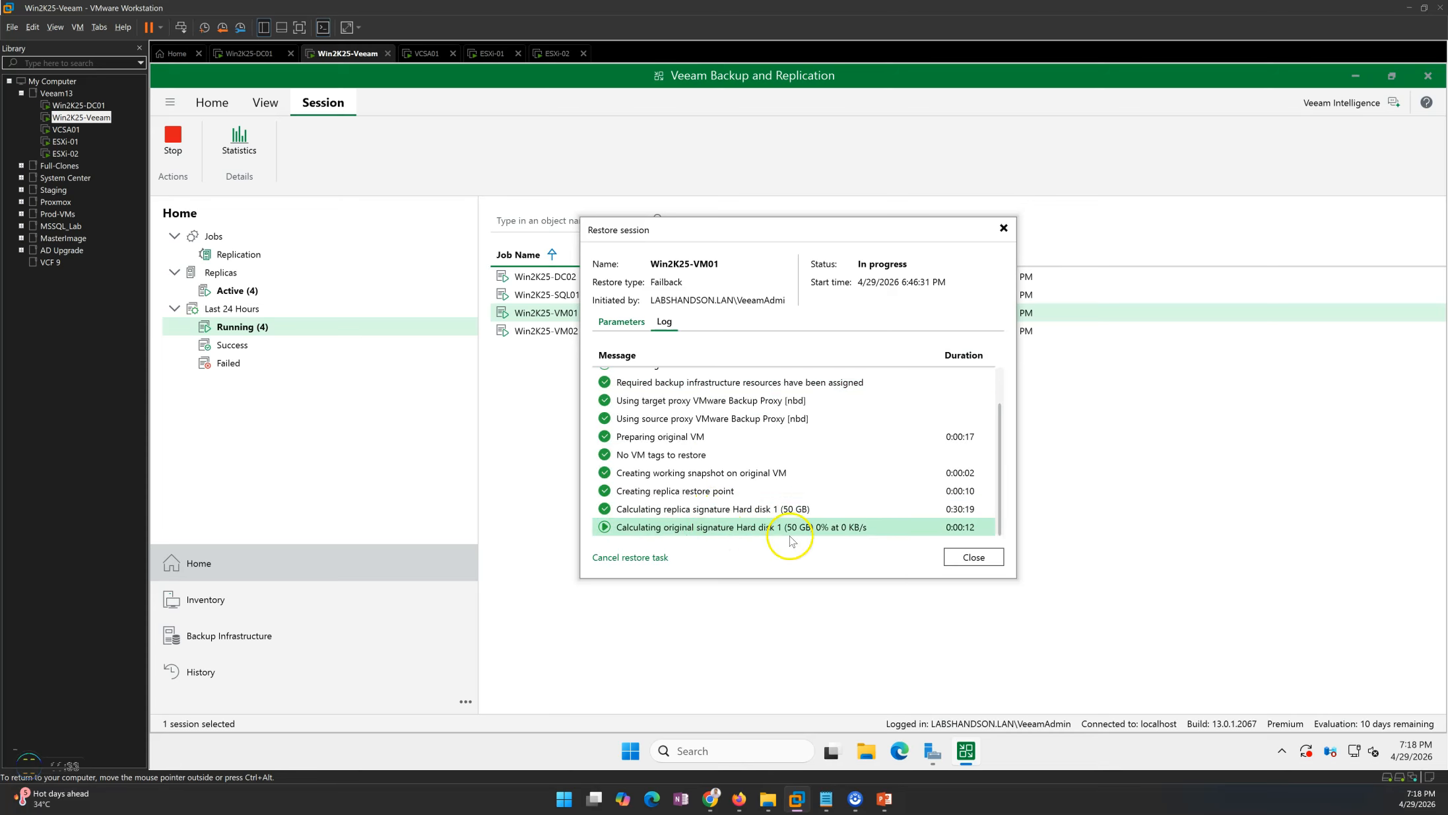
click(974, 558)
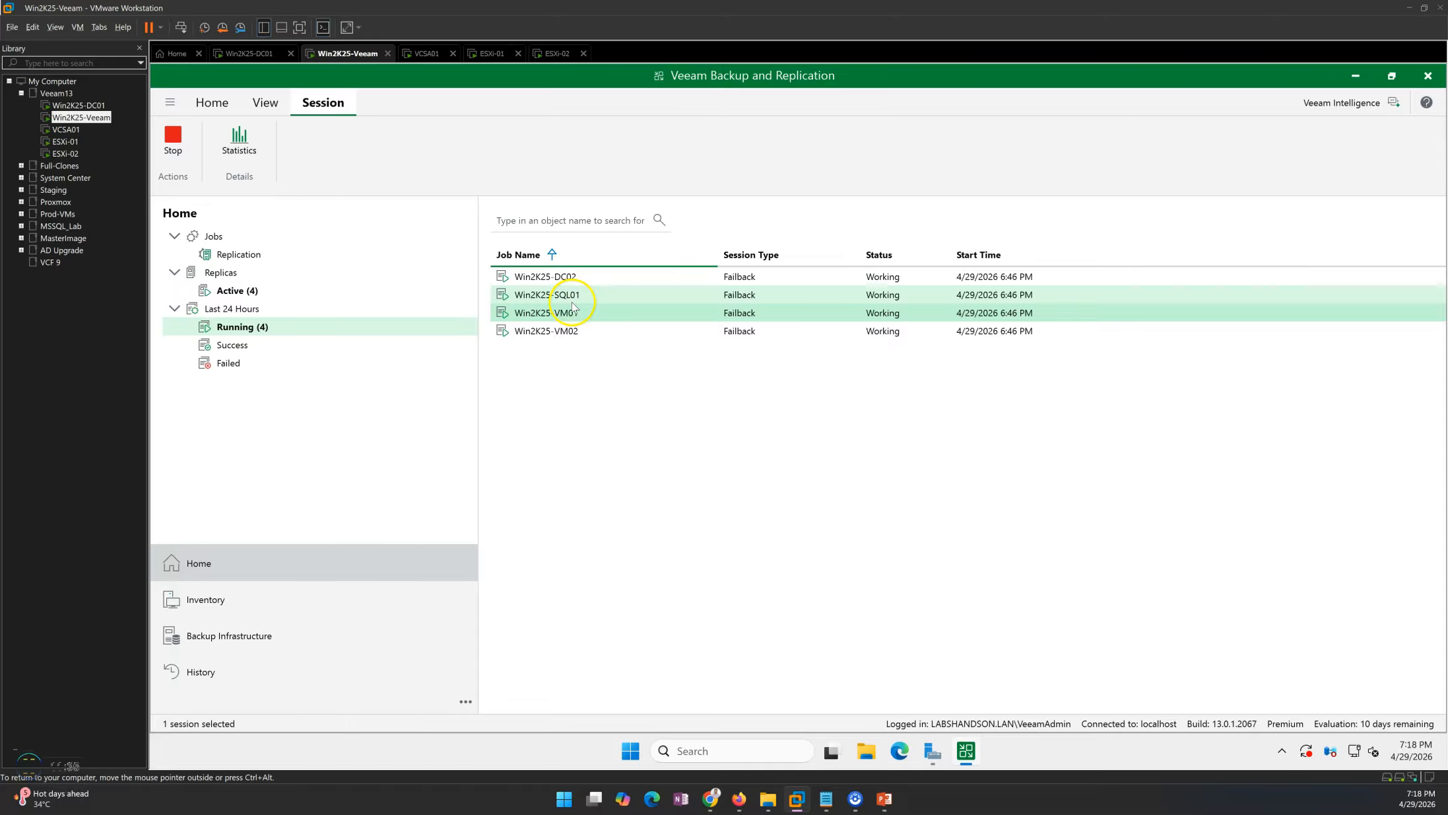
Open and review the Win2K25-SQL01 and Win2K25-DC02 failback session logs.
double_click(574, 296)
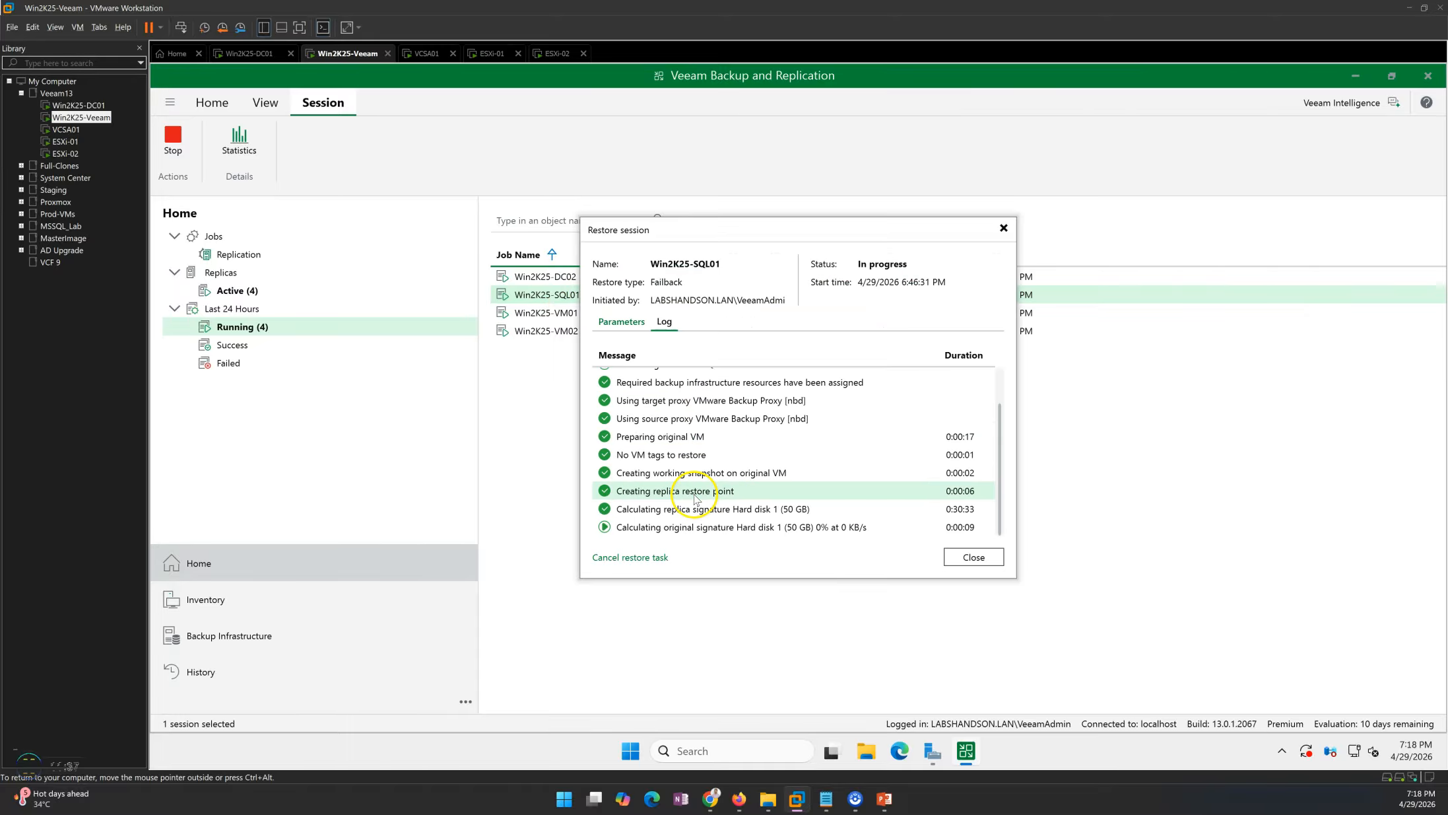
click(991, 554)
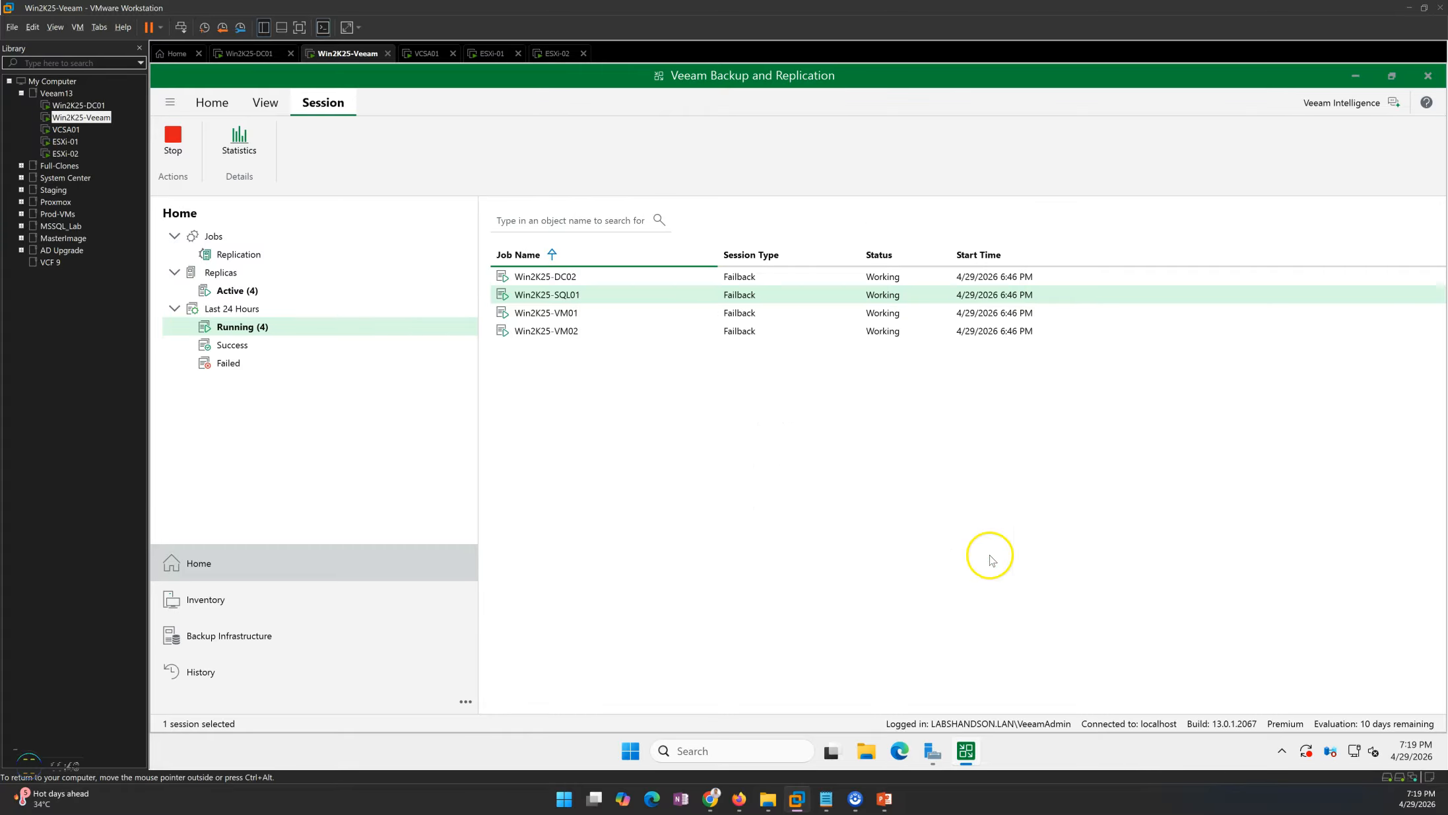
double_click(539, 282)
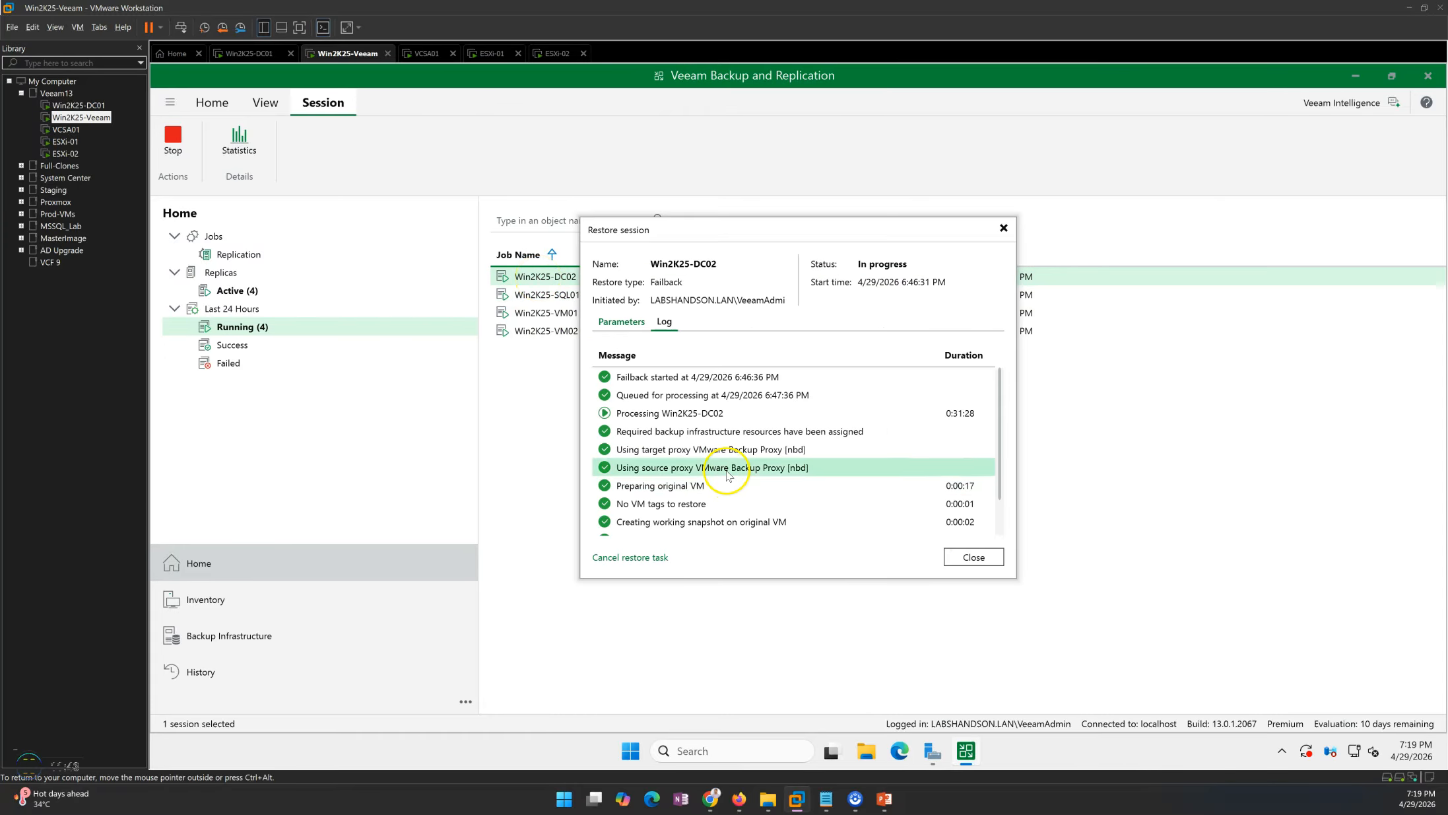
scroll(726, 474, down, 2)
click(728, 528)
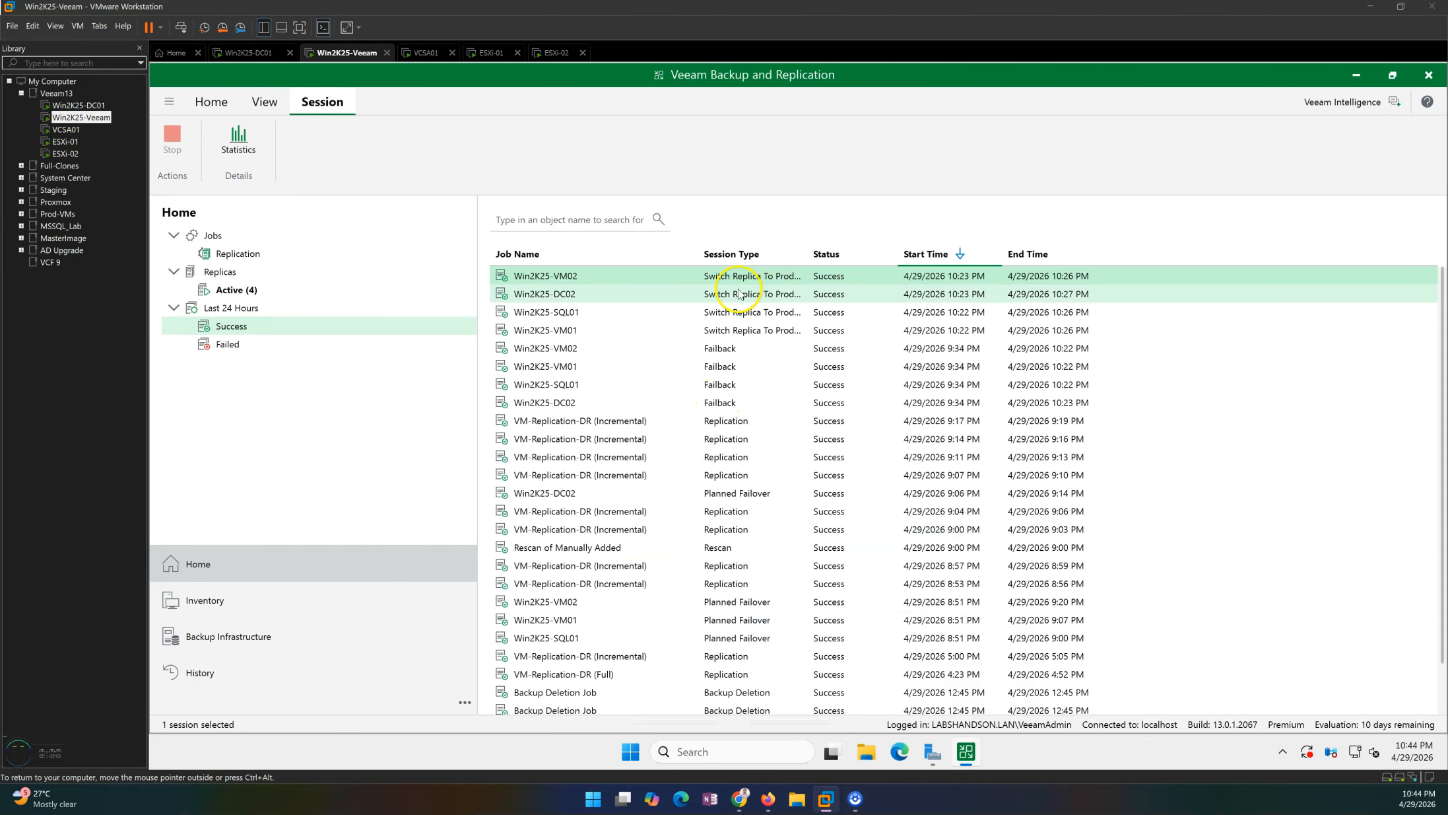
Review the successful sessions list, widening the Session Type column to read the full names.
click(726, 281)
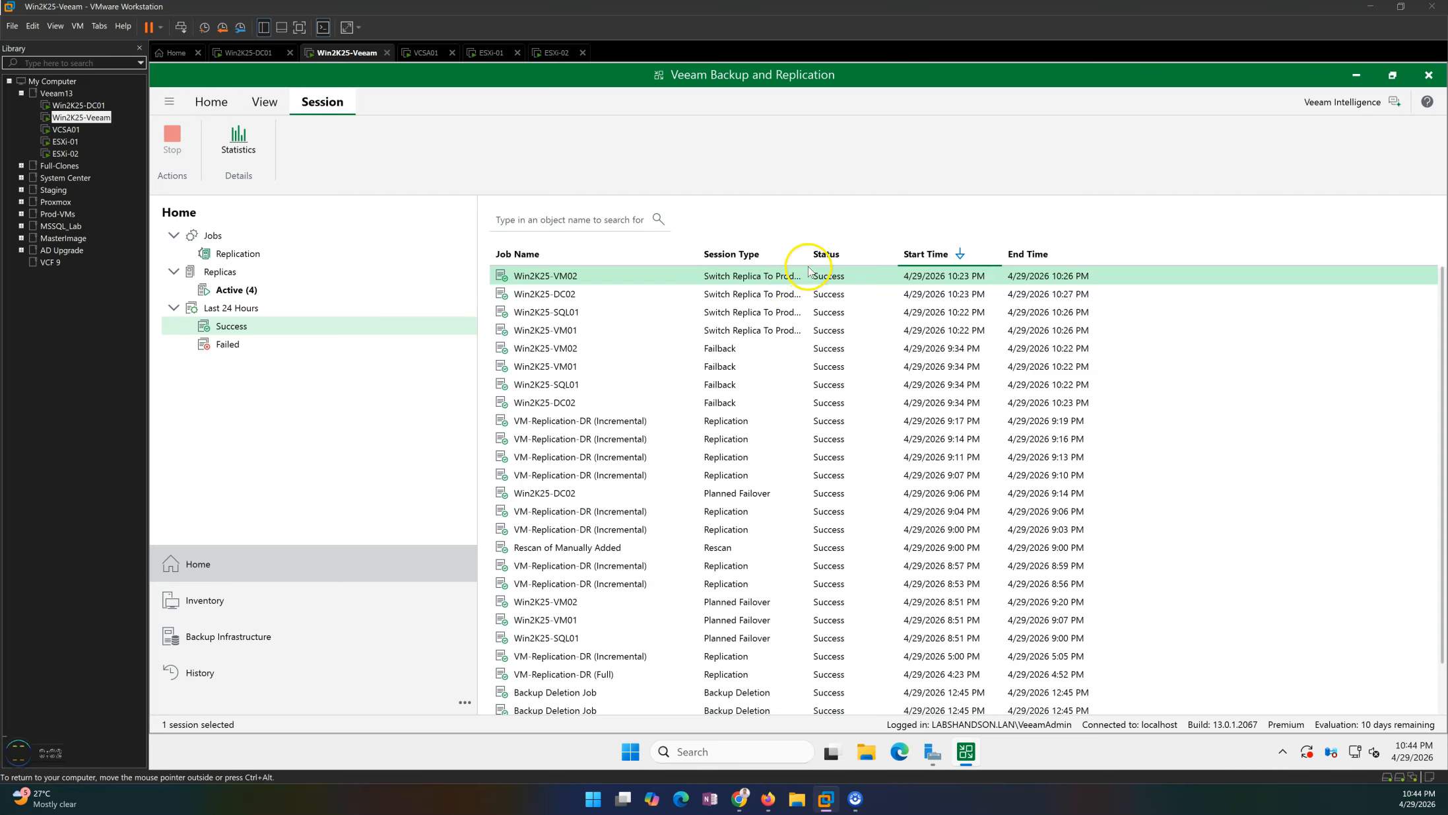
drag(806, 252, 870, 253)
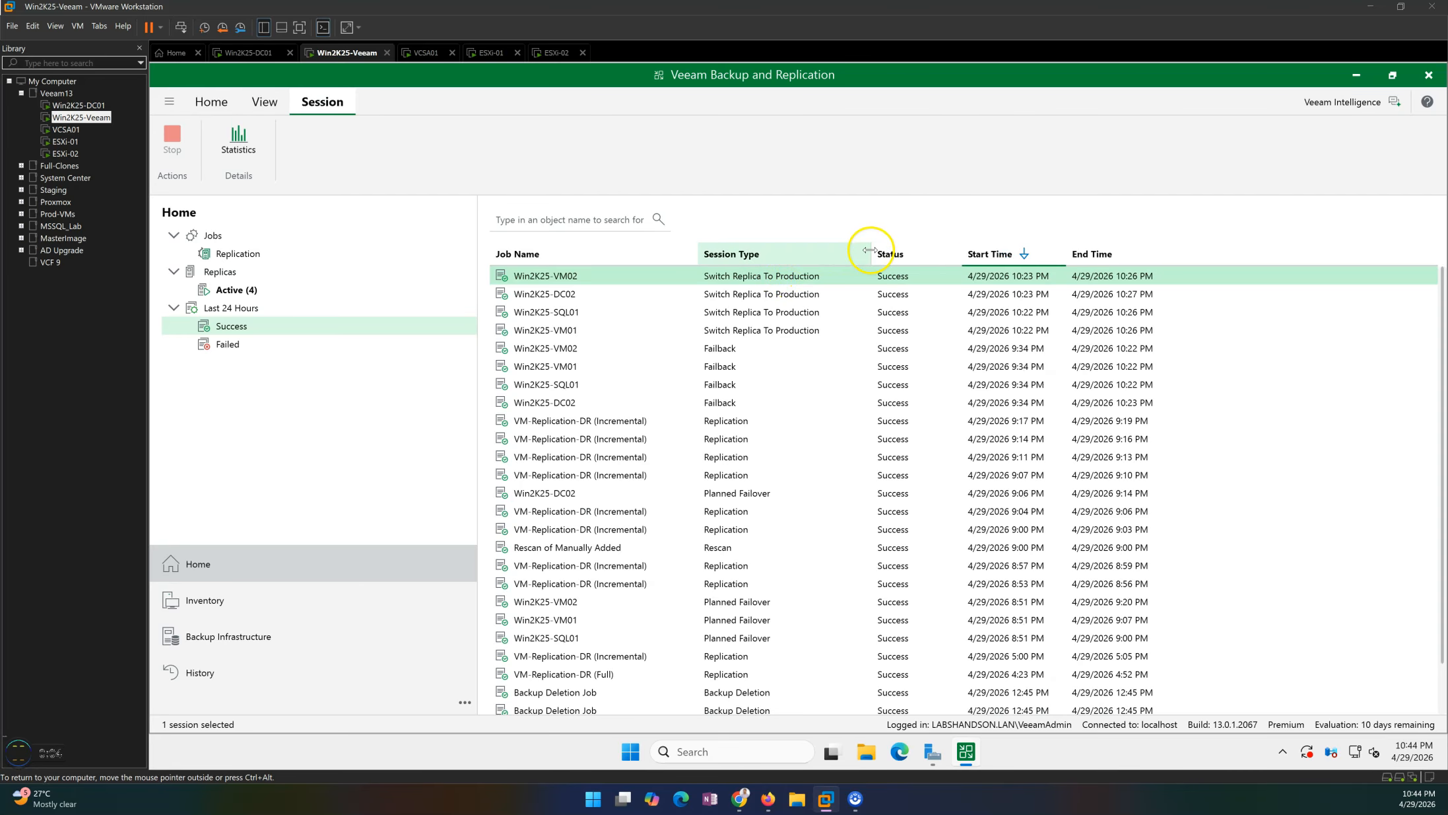
click(566, 315)
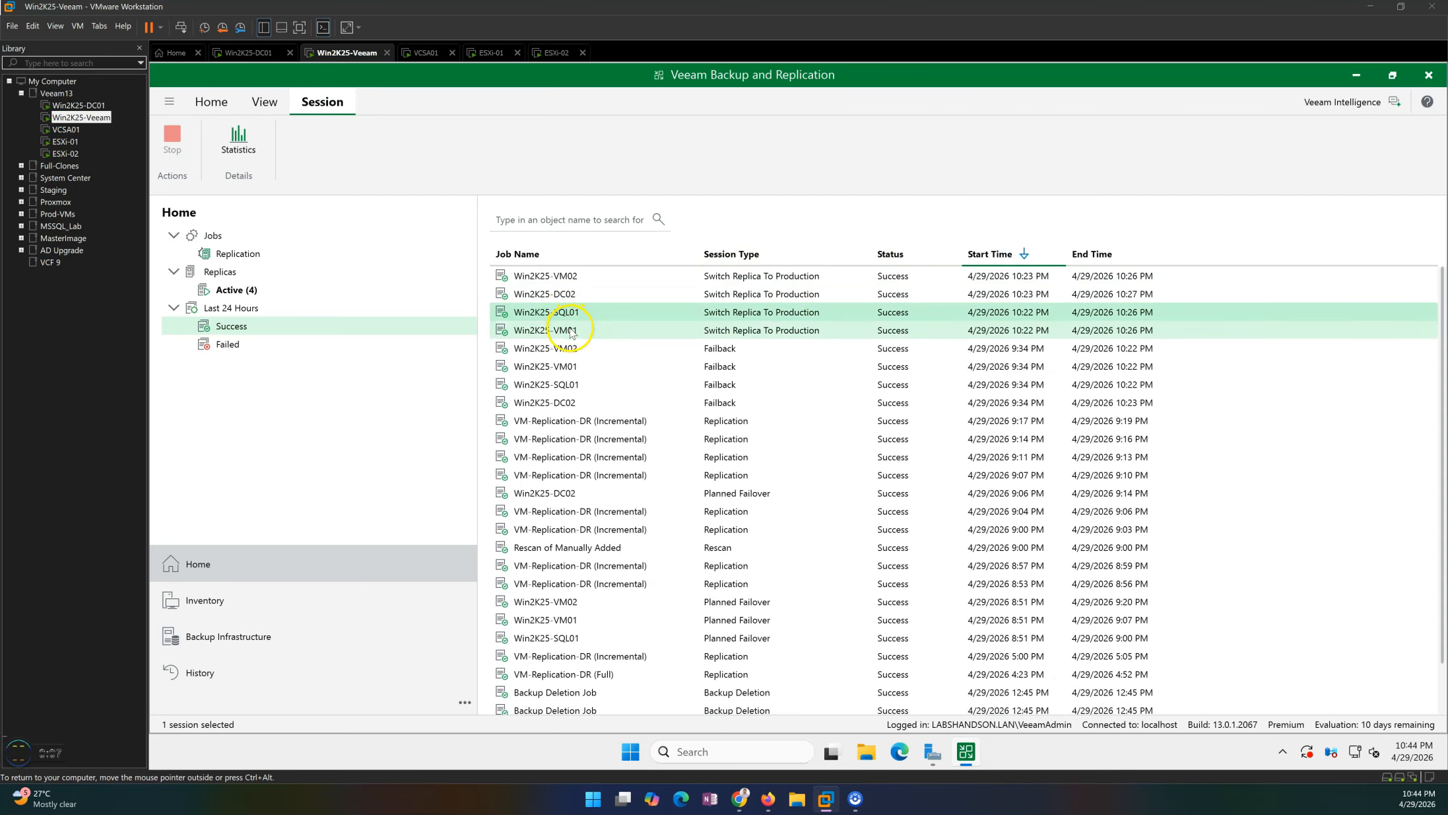
Switch to the Win2K25-DC01 virtual machine and unlock its sign-in screen.
click(263, 56)
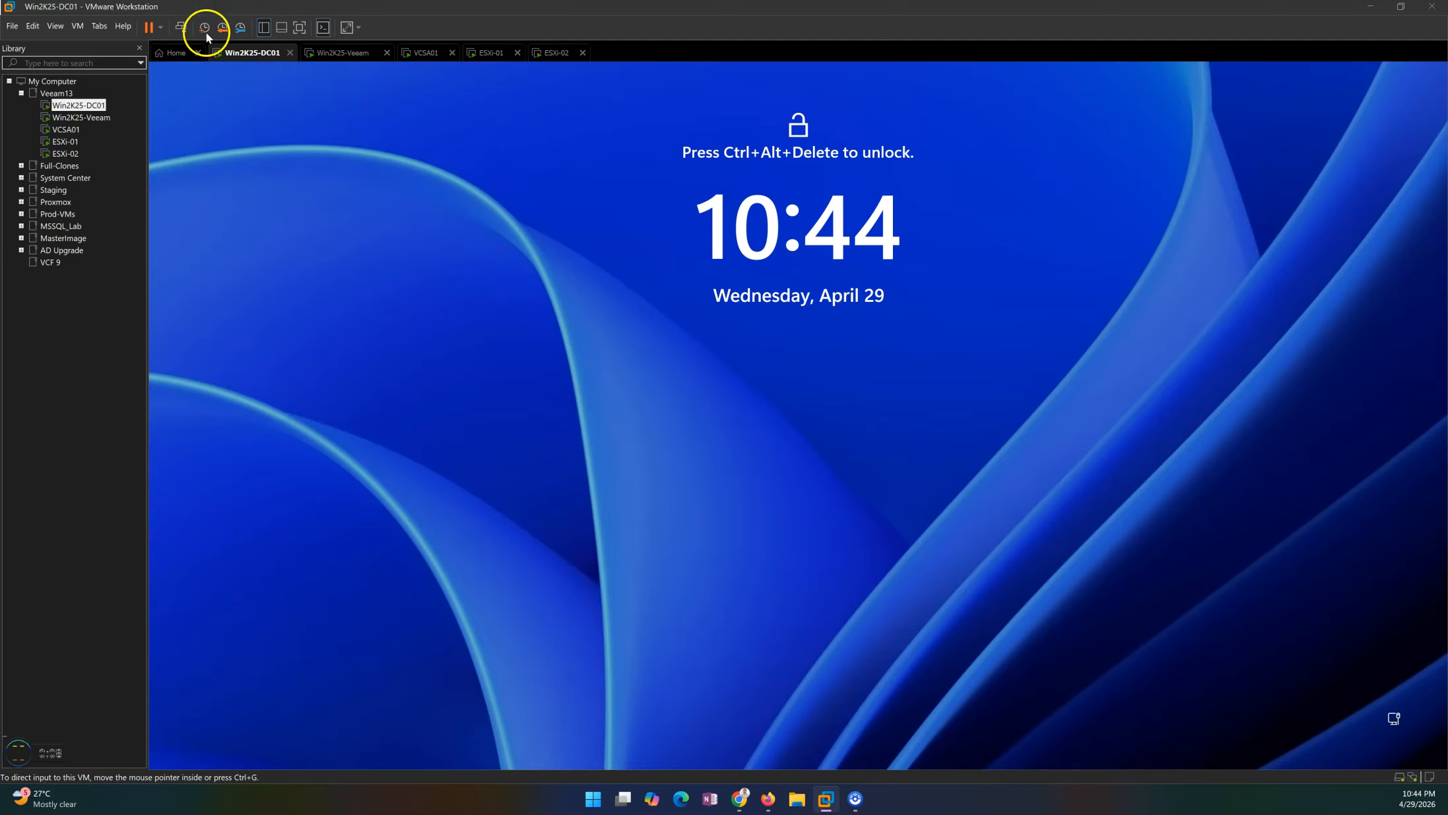
click(181, 28)
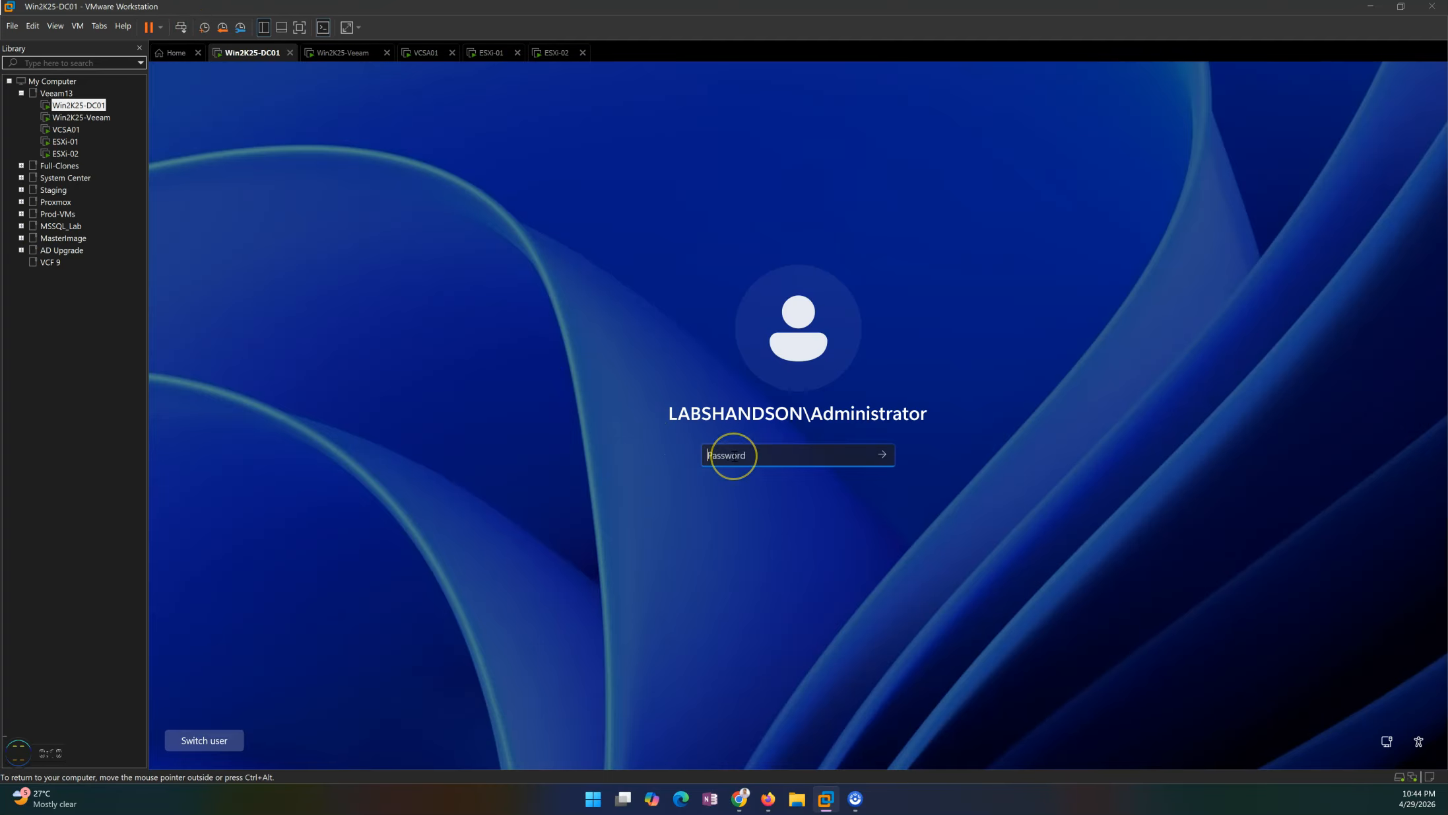
key(Return)
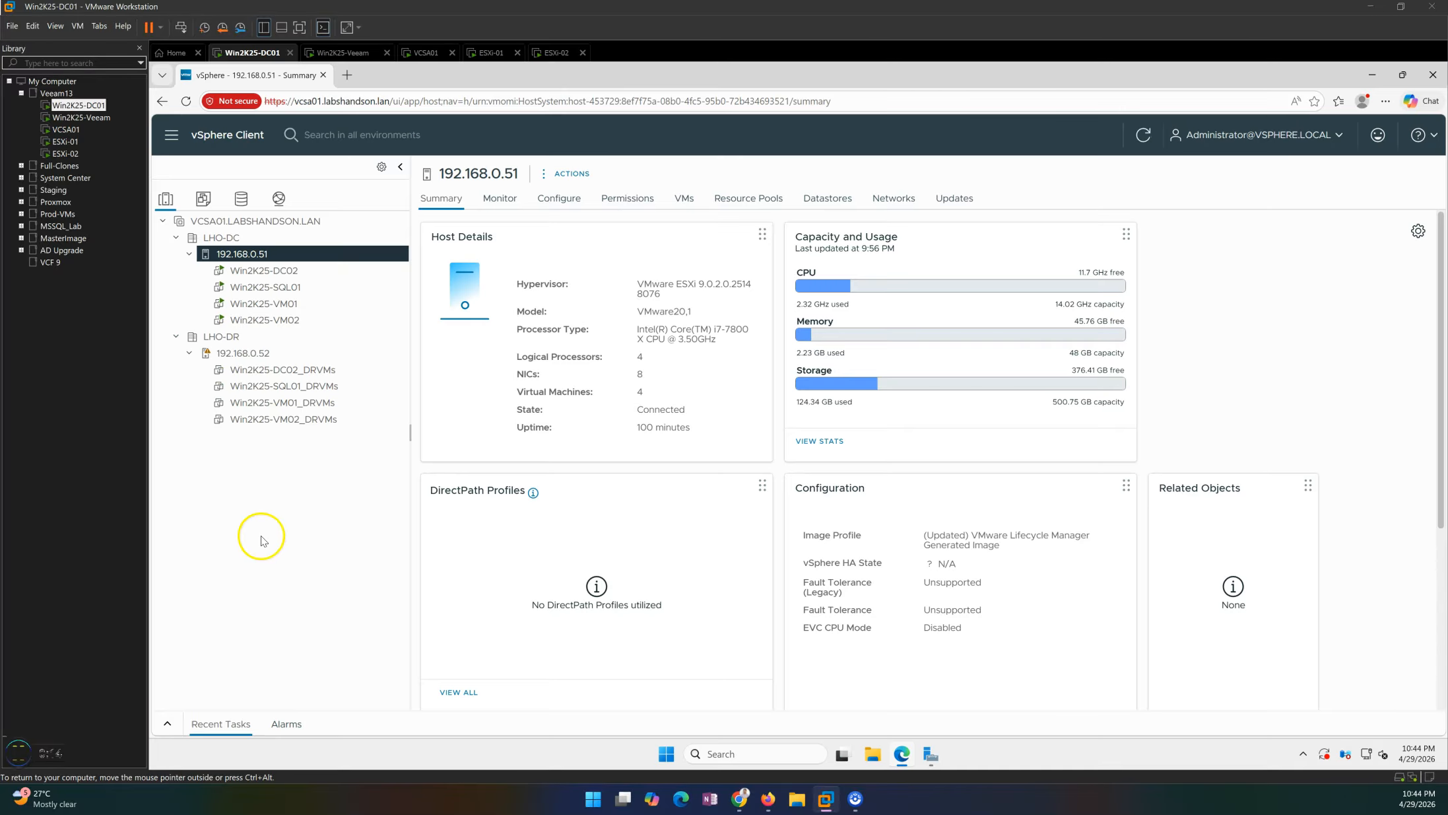
Inspect the failed-back VMs on primary host 192.168.0.51 in the vSphere inventory.
click(267, 270)
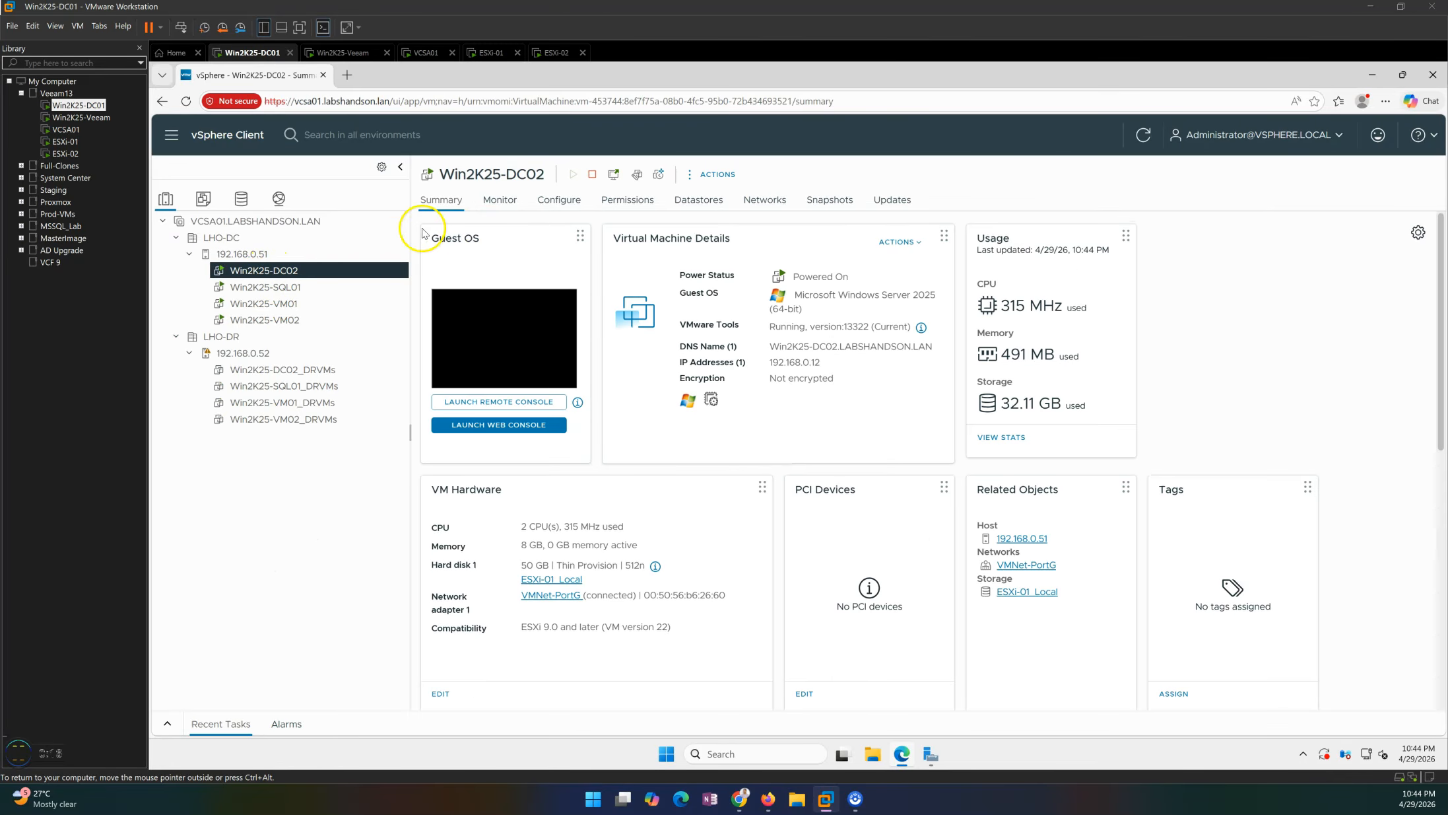
click(234, 254)
click(264, 271)
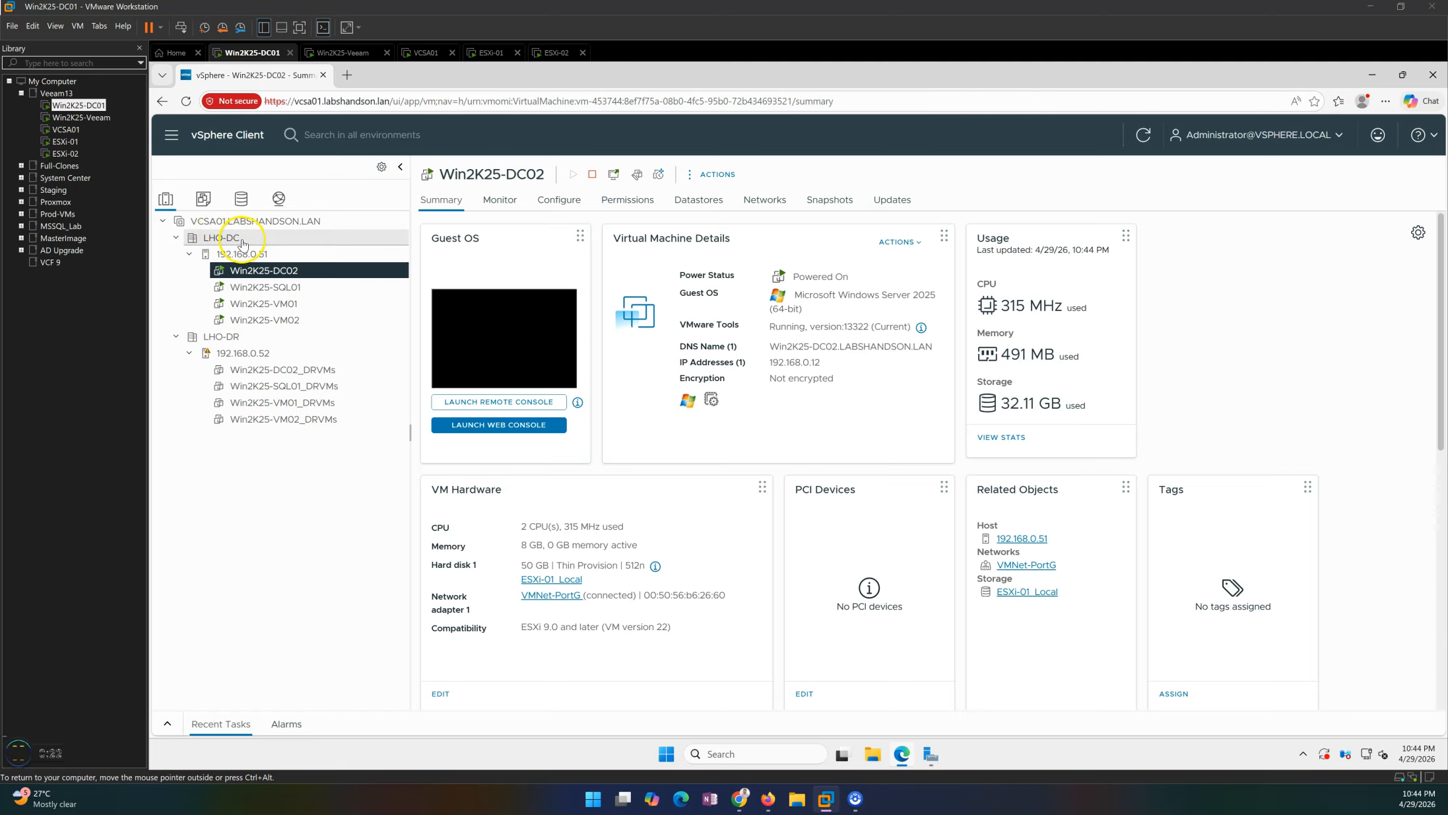
click(282, 286)
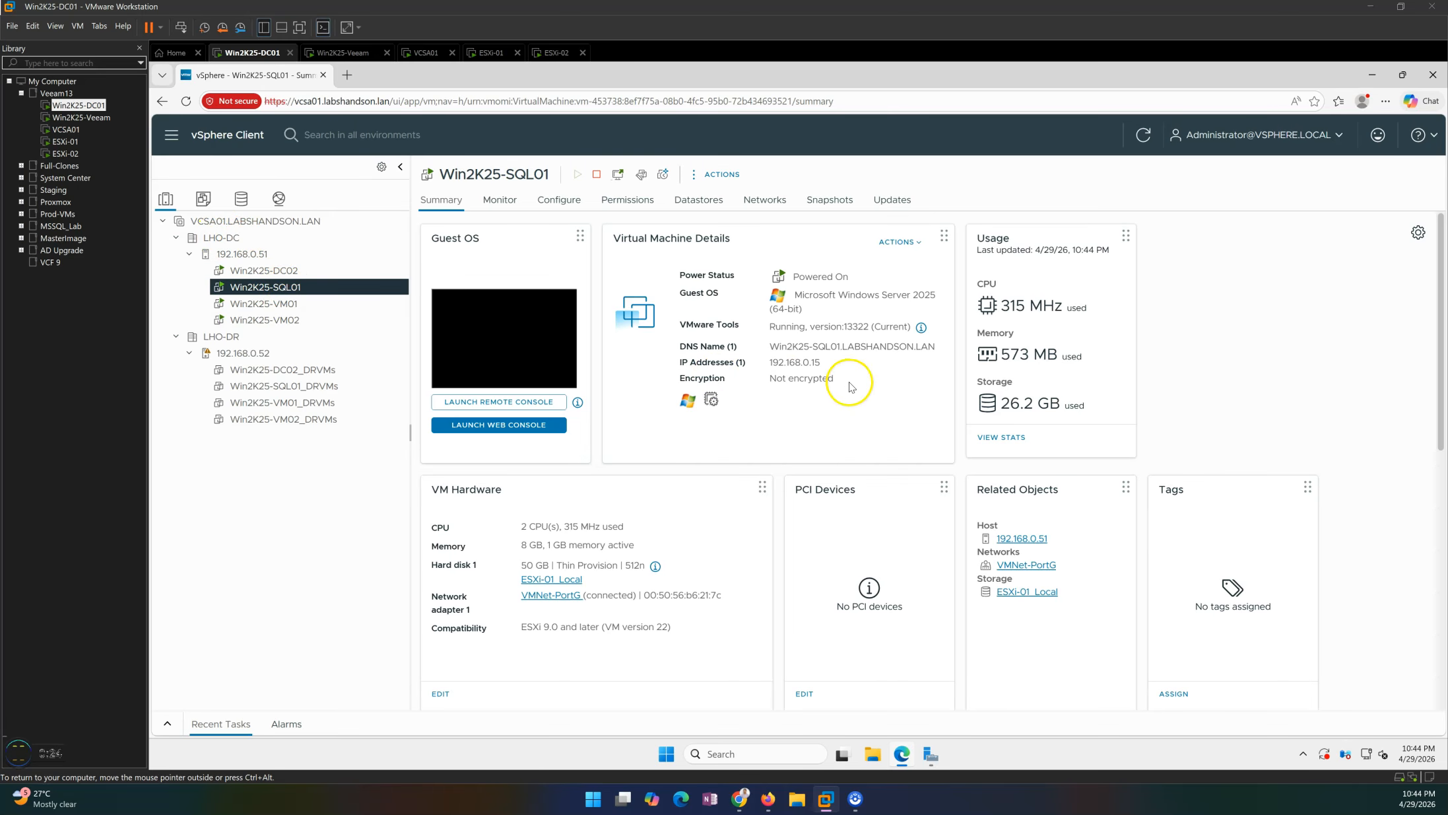
click(264, 303)
key(Down)
click(301, 270)
click(267, 256)
Open the active replicas list in Veeam and view the Win2K25-DC02 replica's available actions.
click(346, 55)
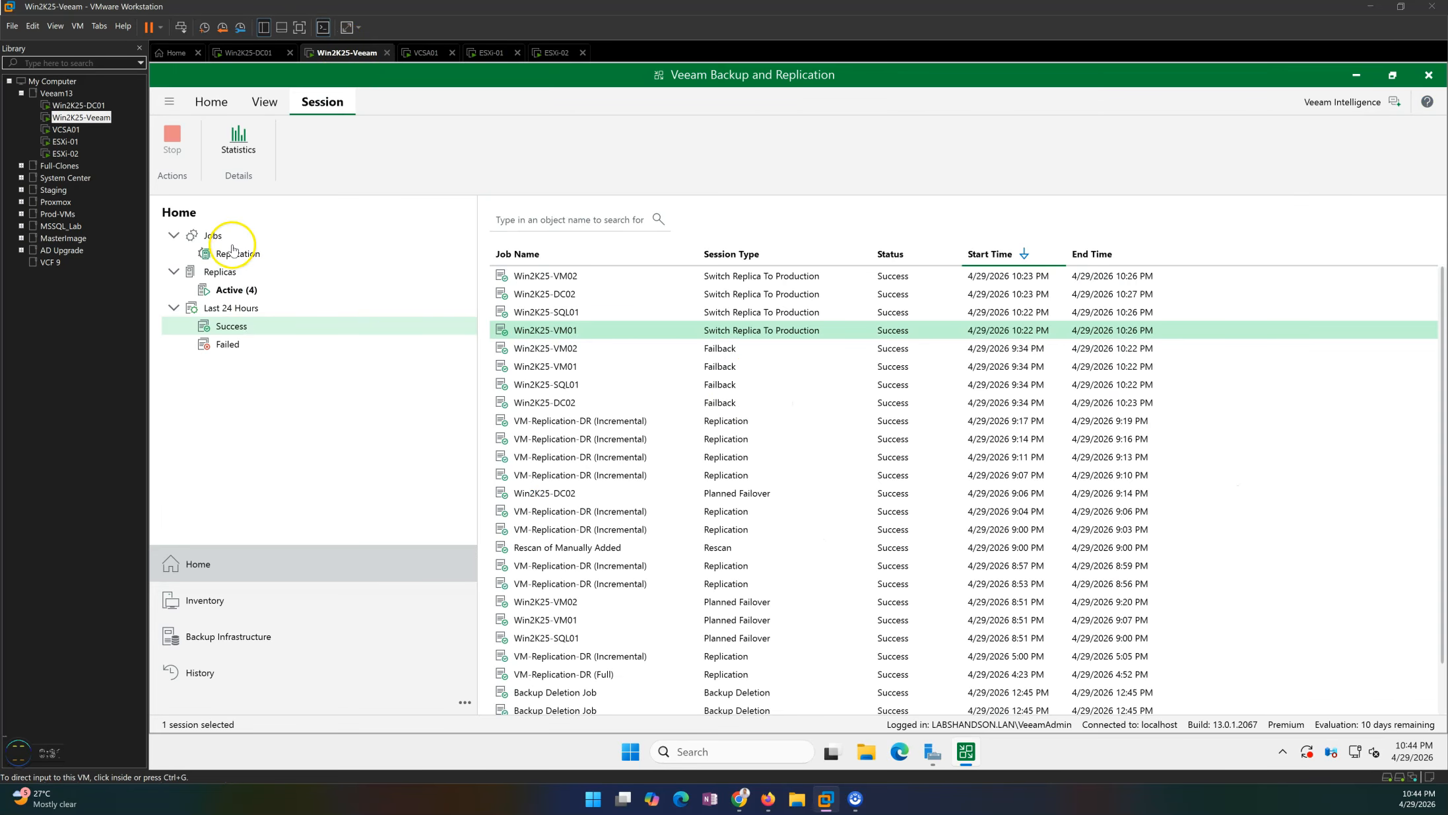
click(230, 280)
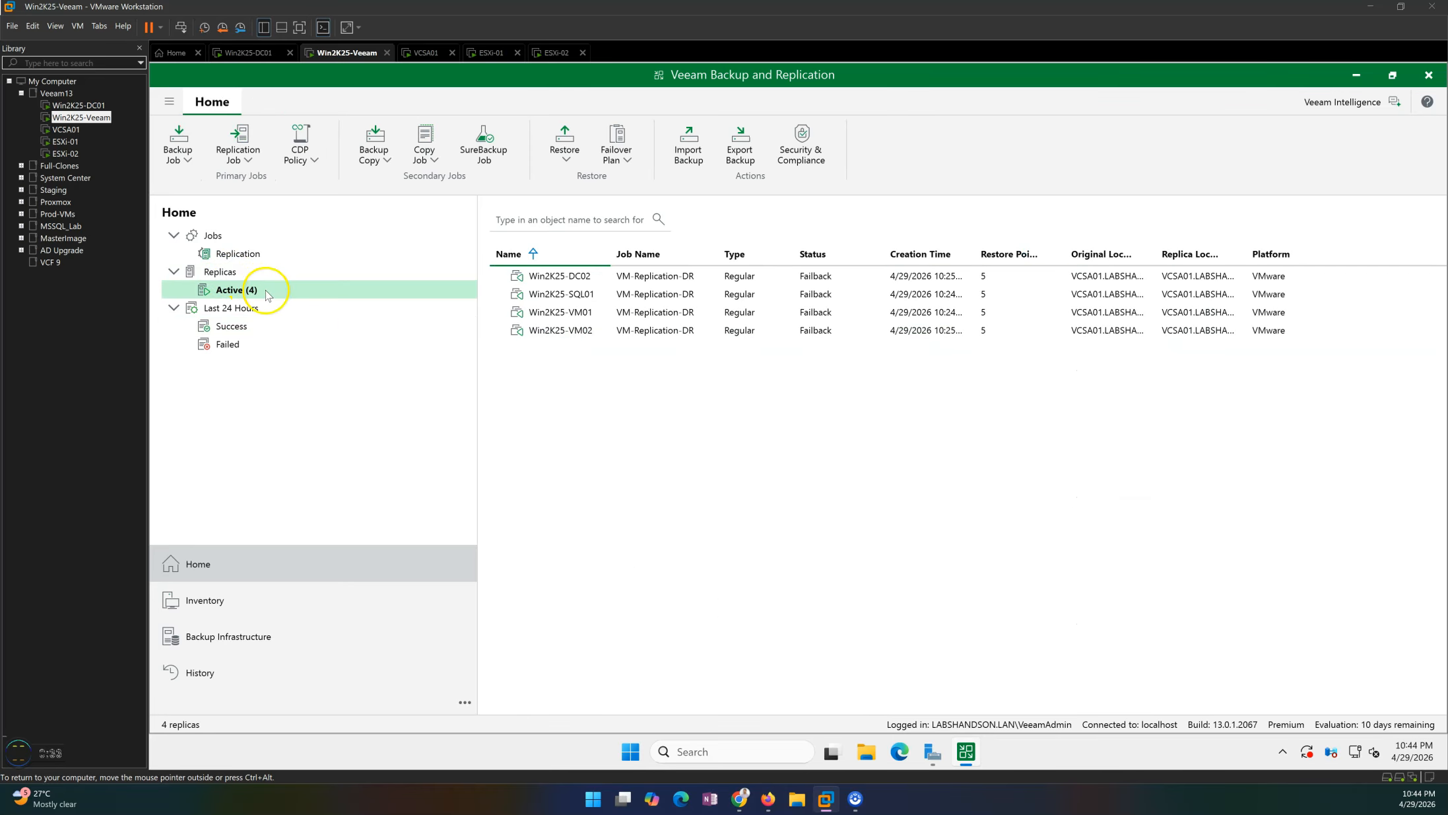
click(689, 285)
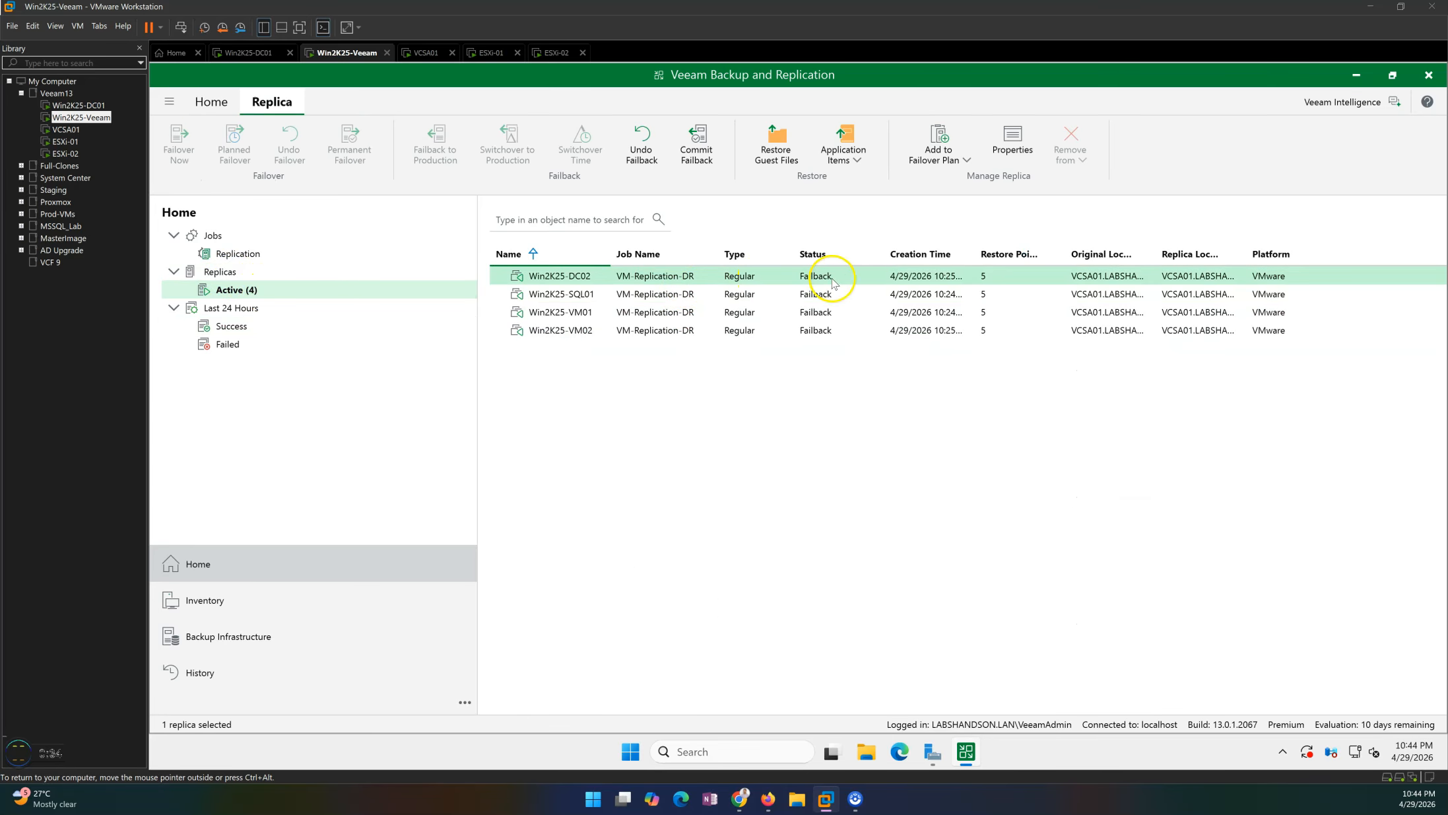
right_click(799, 285)
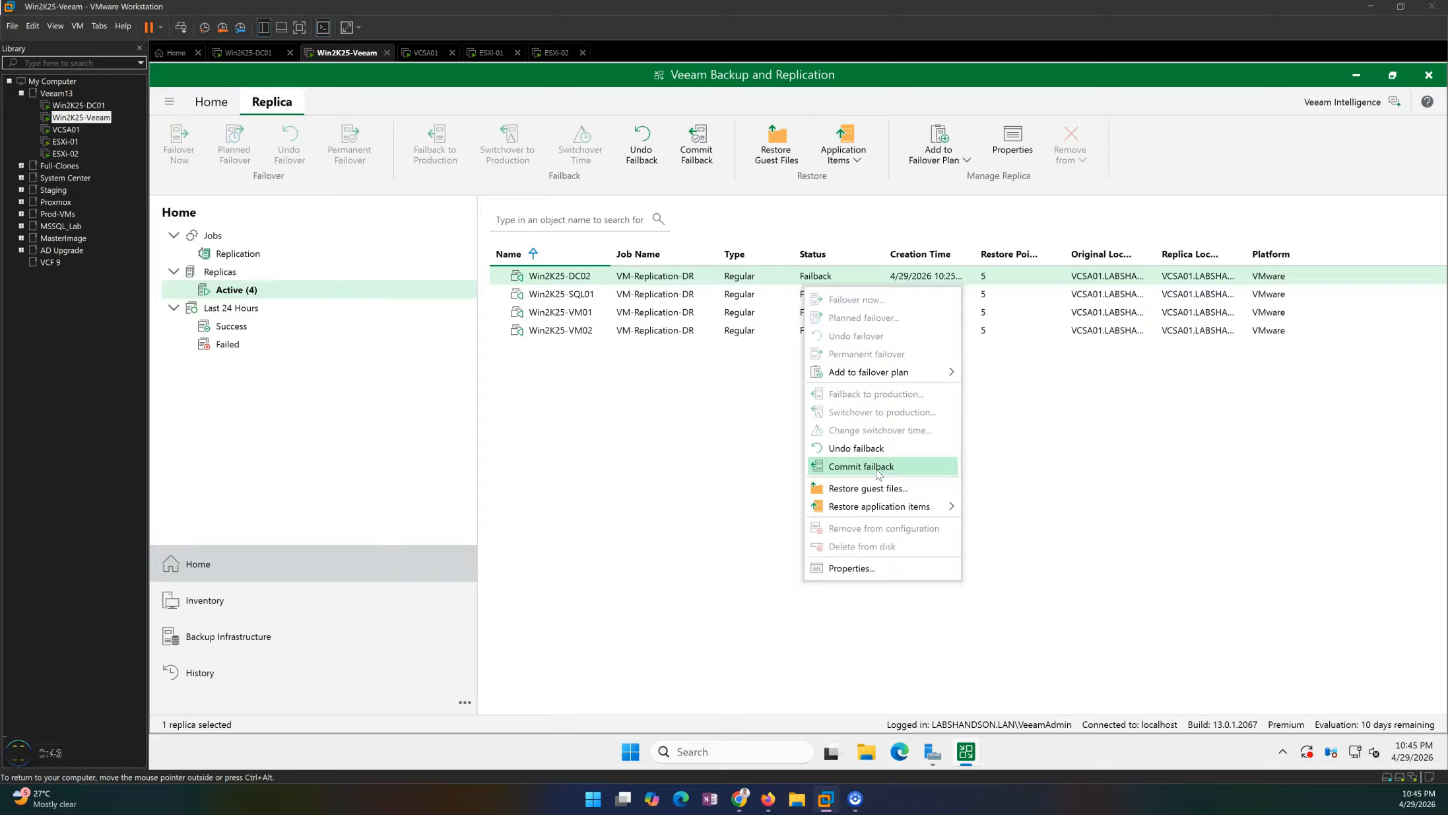
click(634, 344)
Commit failback for the Win2K25-VM02 replica.
right_click(693, 334)
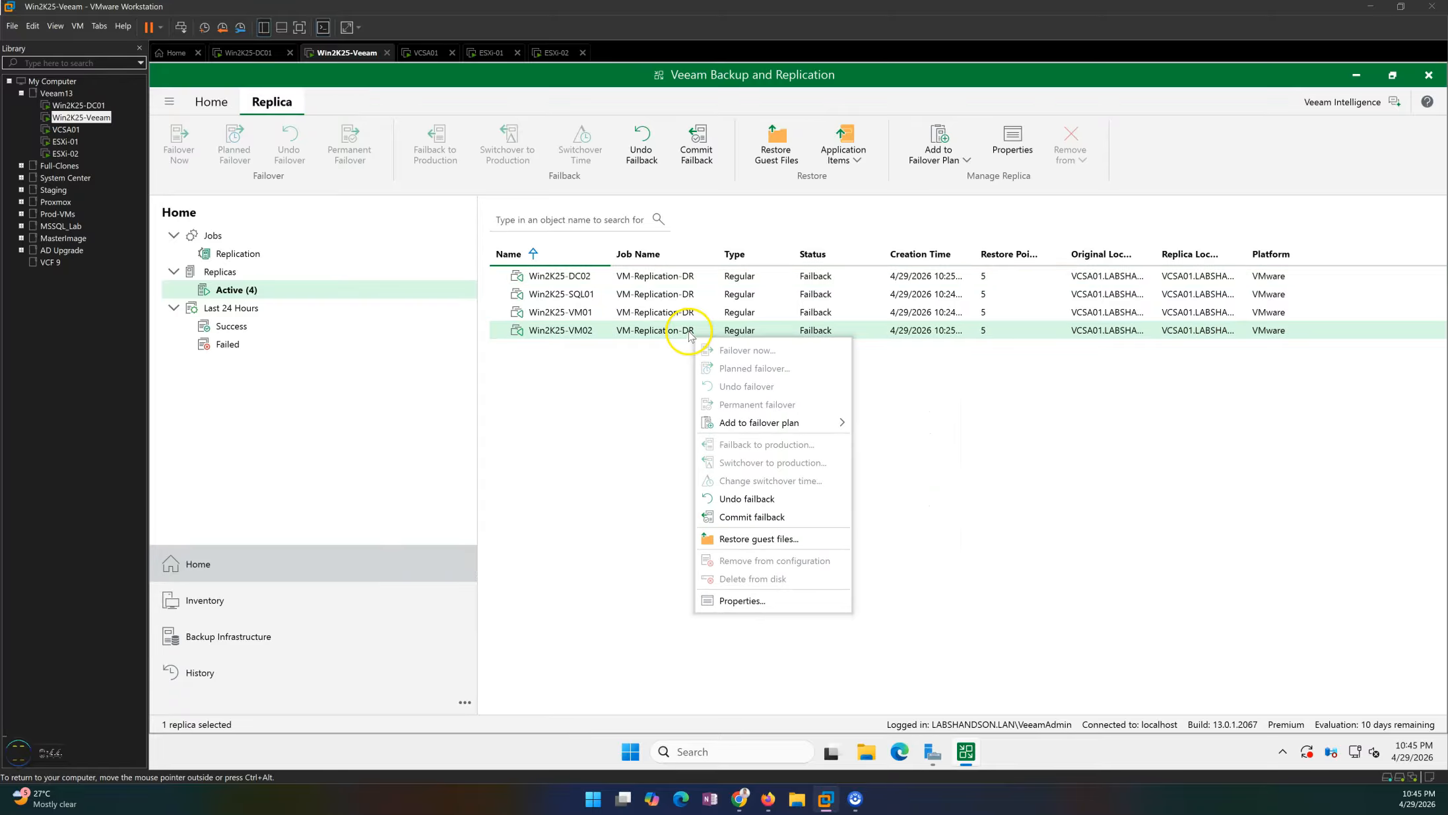
click(764, 517)
drag(735, 384, 819, 384)
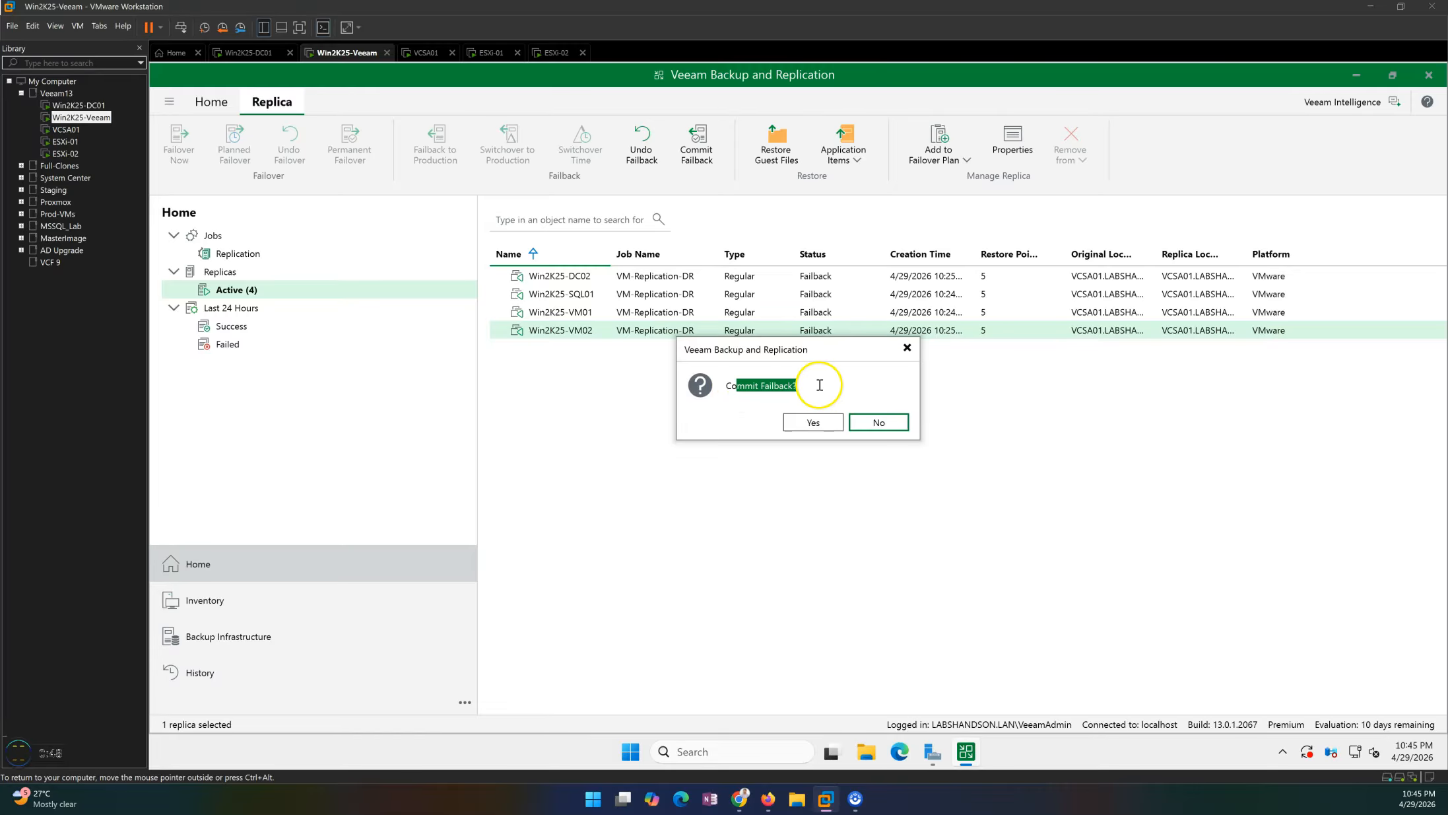
click(816, 423)
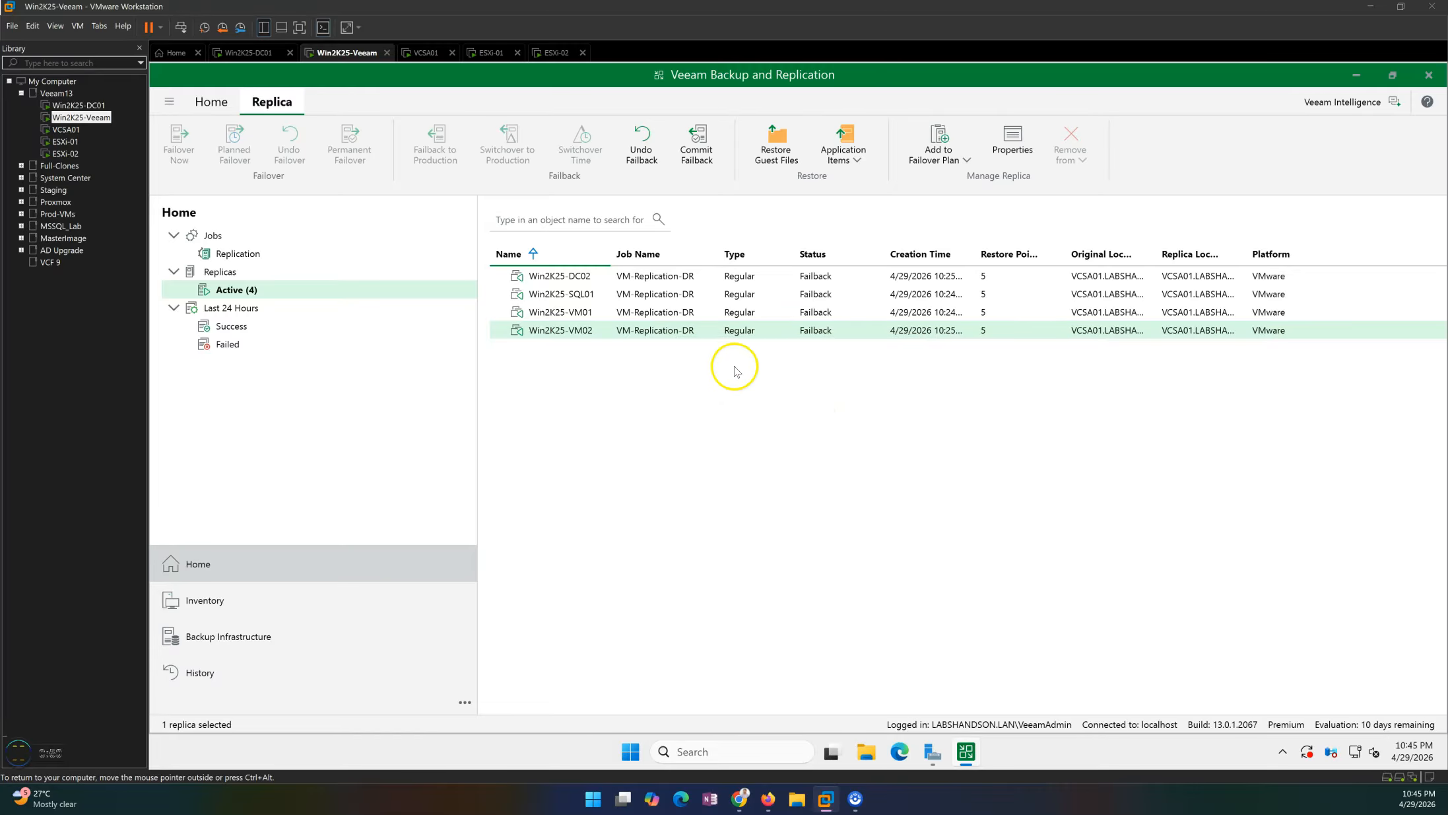
Check the Win2K25-VM02 commit failback session log and close it.
click(253, 53)
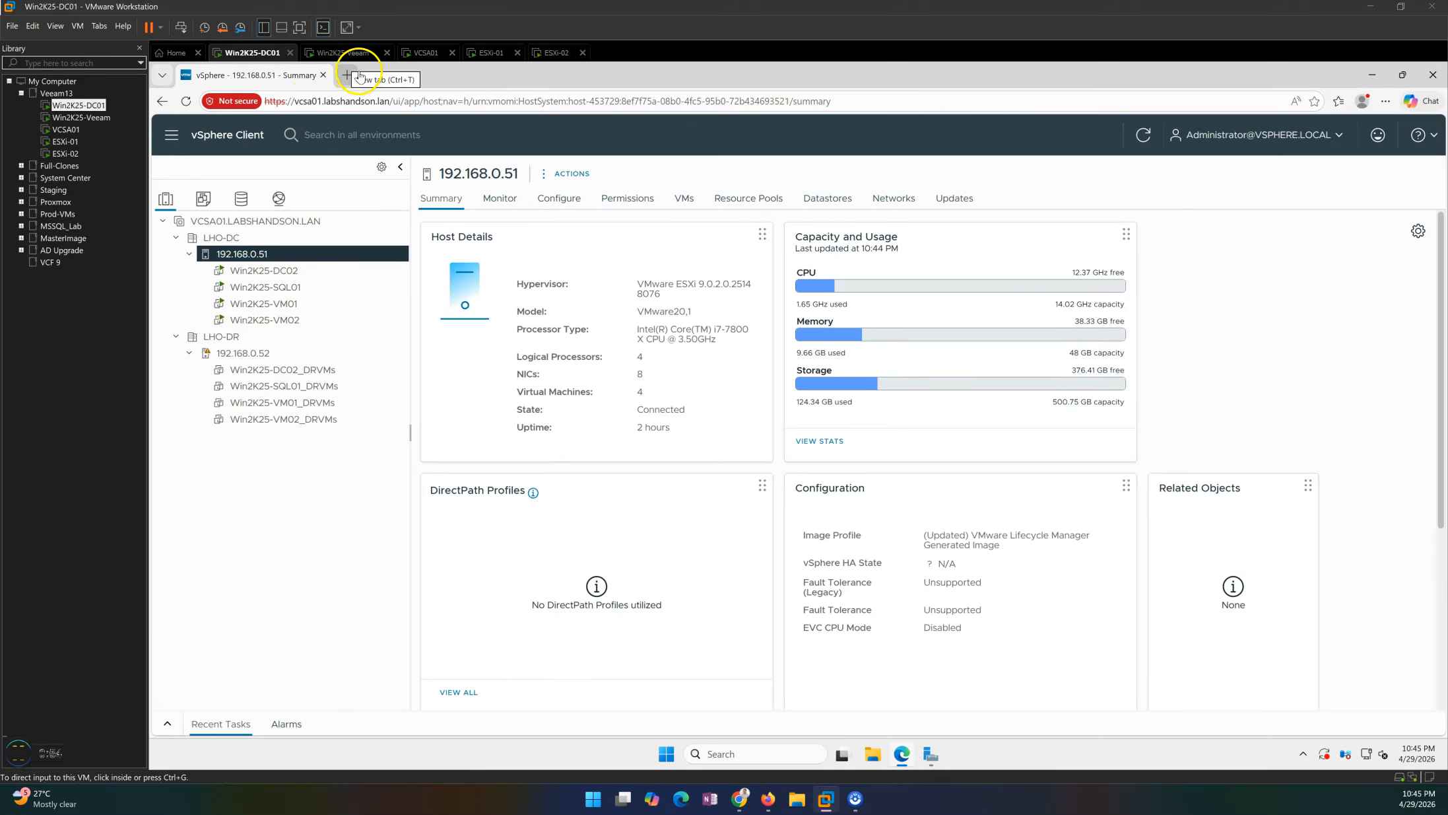
click(356, 52)
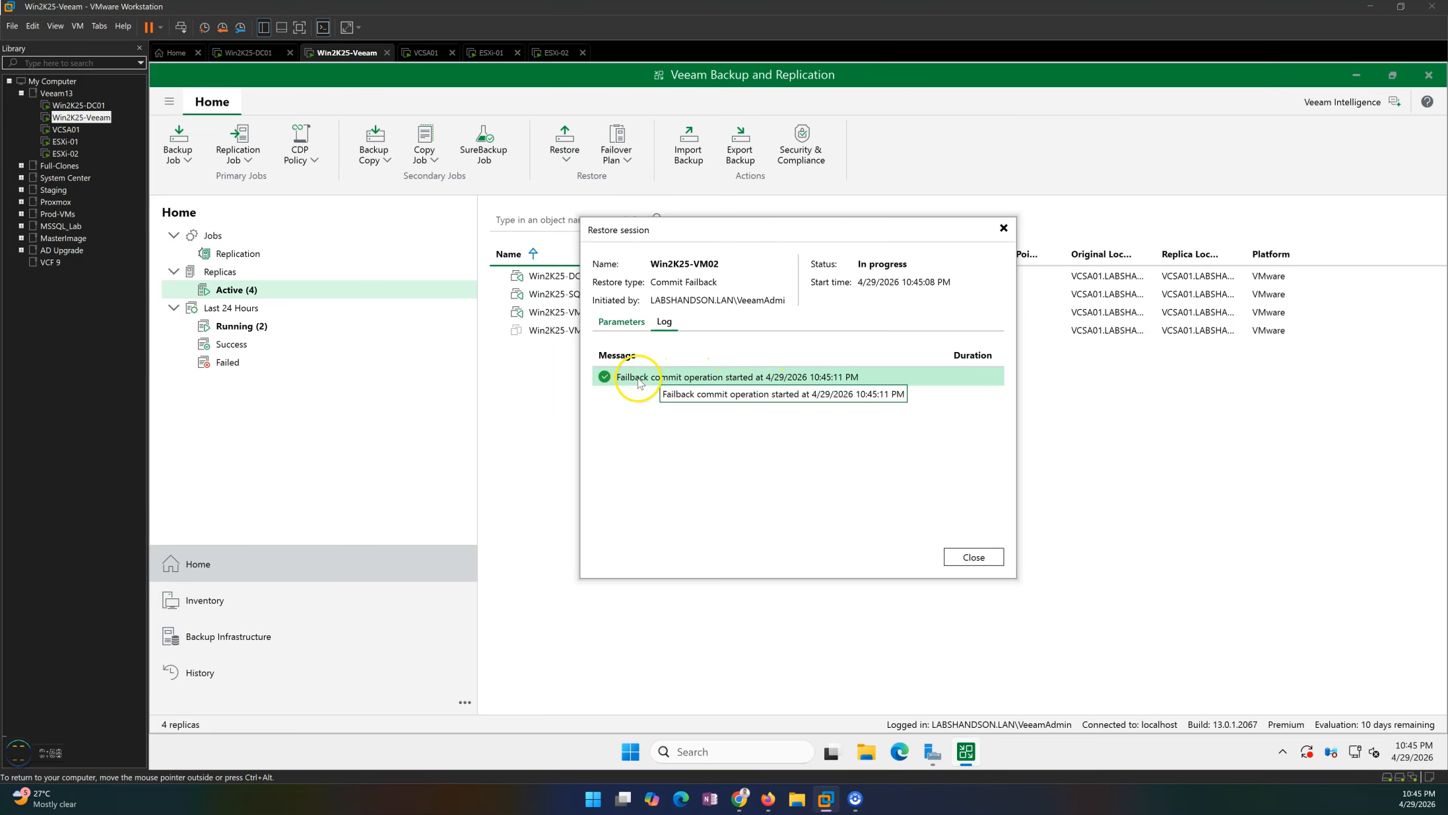
drag(759, 235, 806, 368)
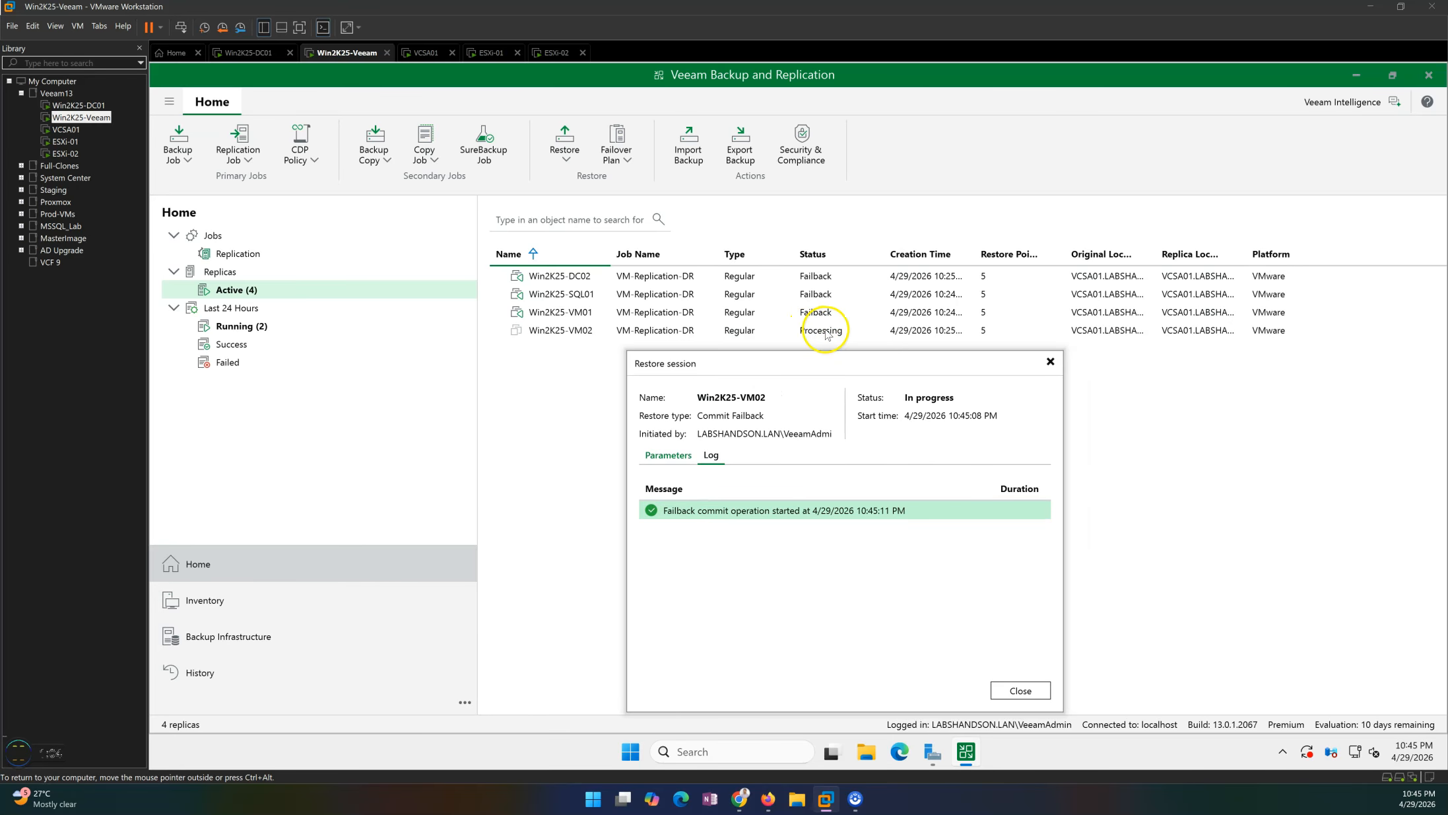
click(1019, 690)
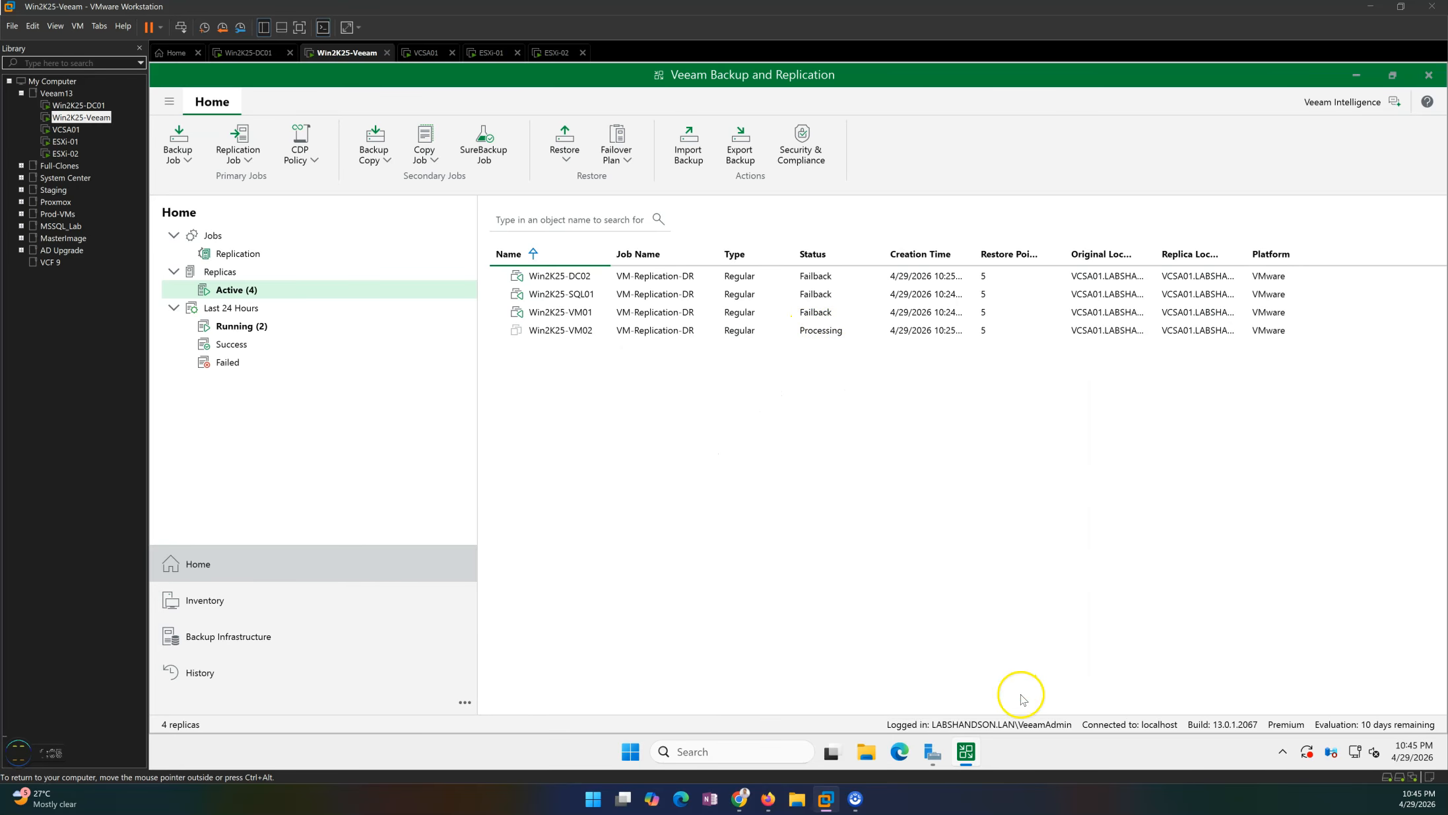
Open the running sessions and view the VM-Replication-DR job session details.
click(254, 333)
click(695, 282)
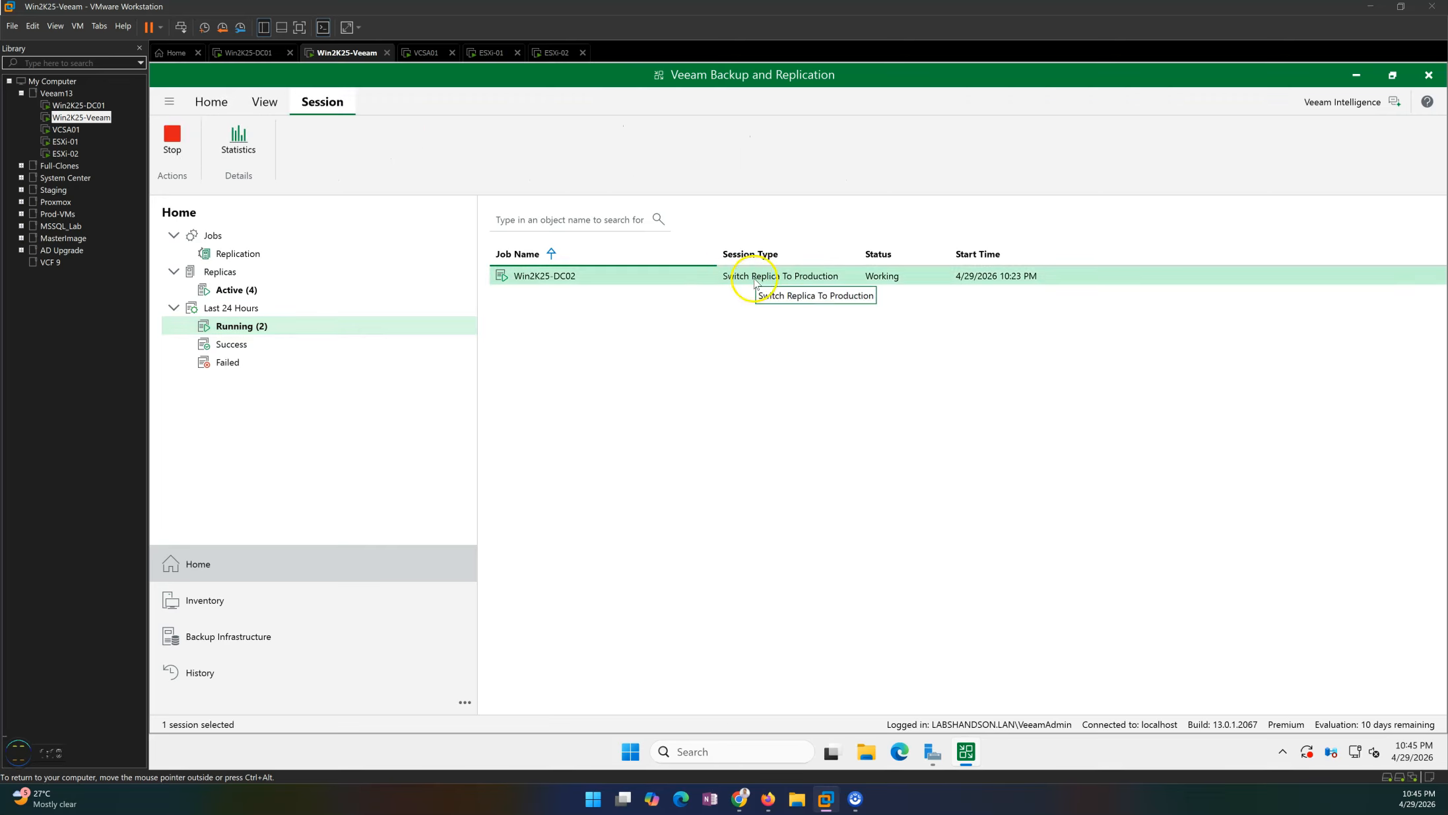
click(801, 282)
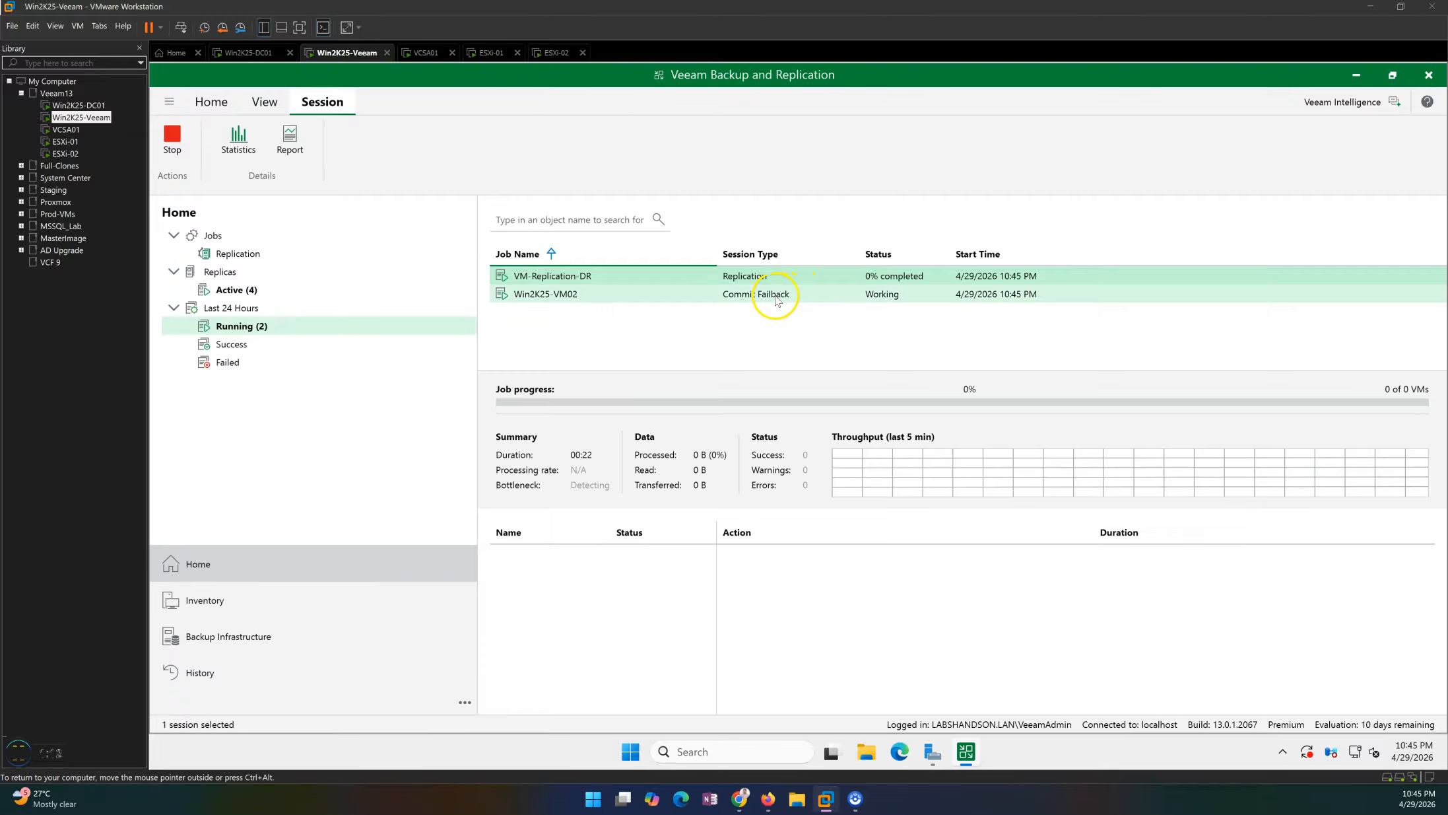
click(775, 294)
double_click(759, 277)
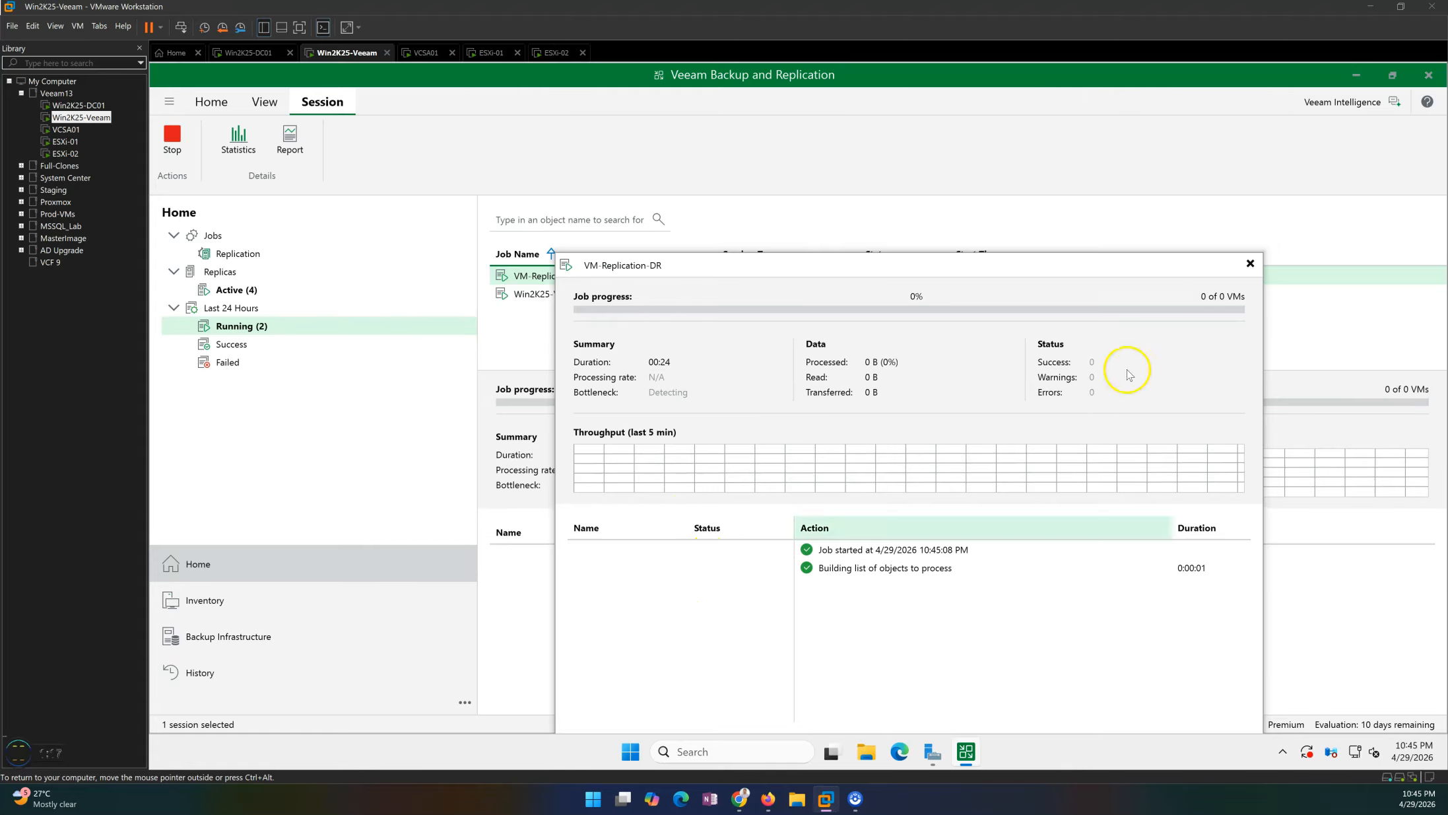
Close the replication job details, then open the Win2K25-VM02 commit failback session log and close it when finished.
click(1244, 265)
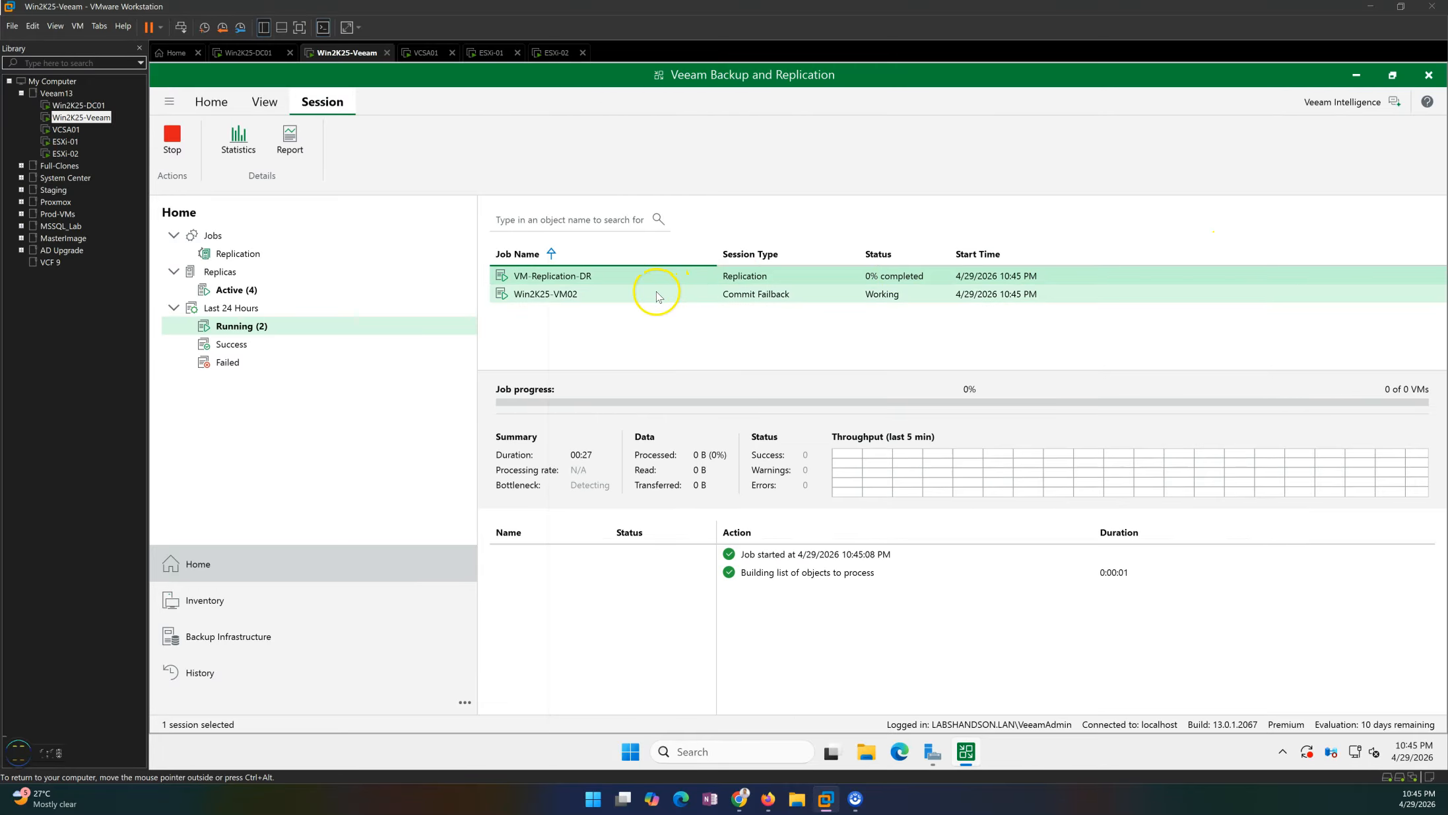
click(688, 297)
double_click(705, 300)
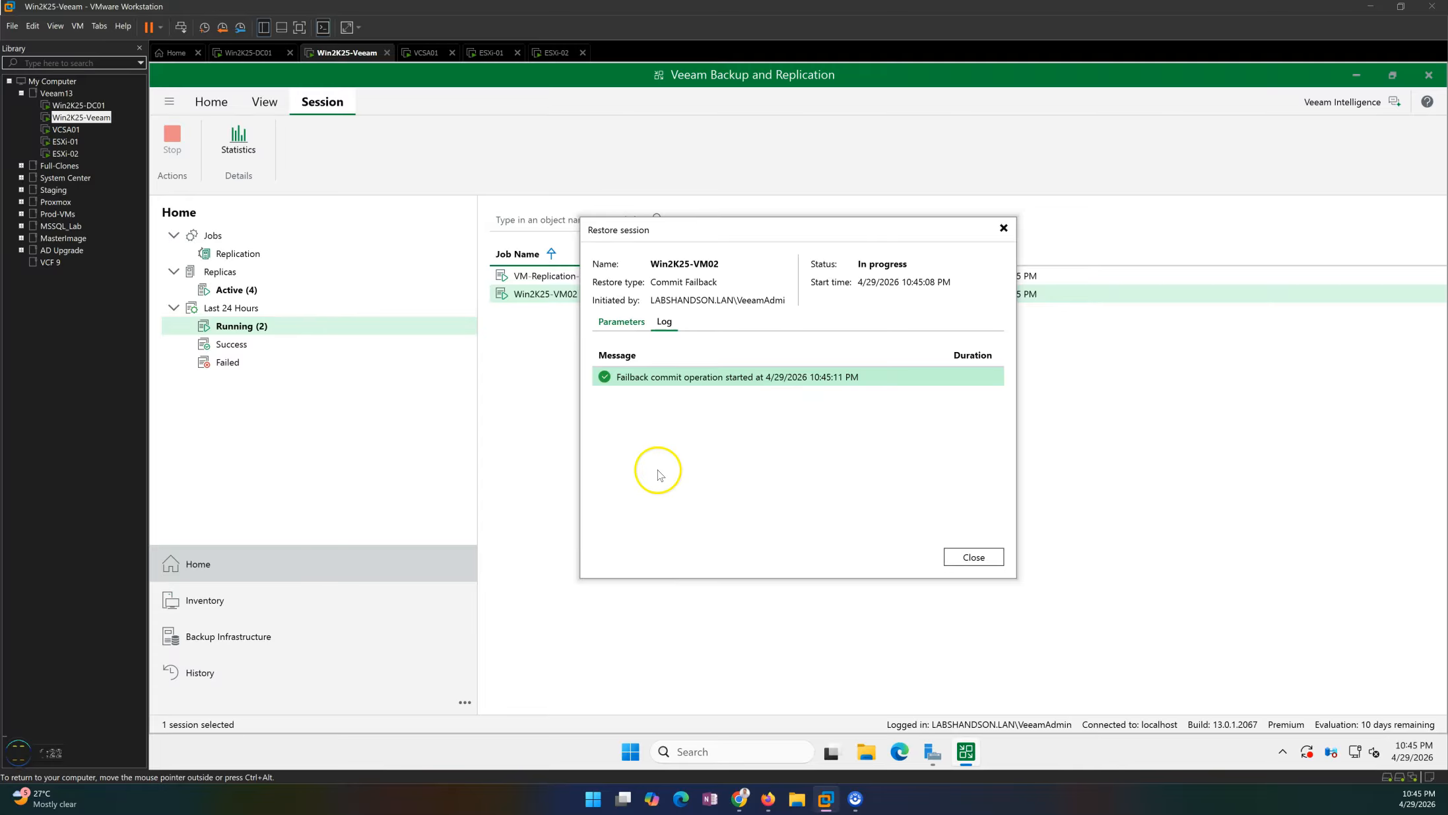
drag(624, 228, 722, 347)
click(691, 500)
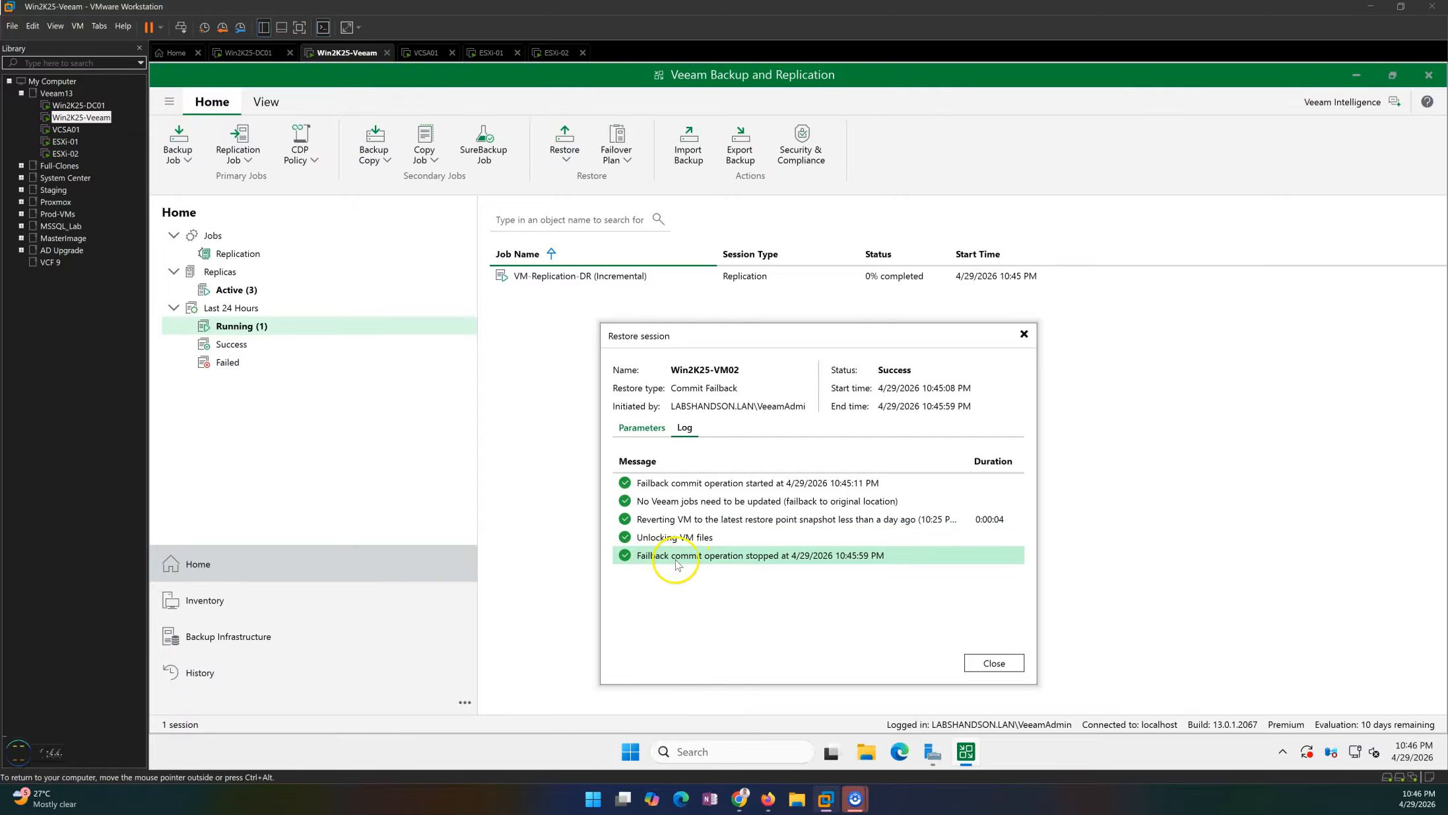
click(995, 664)
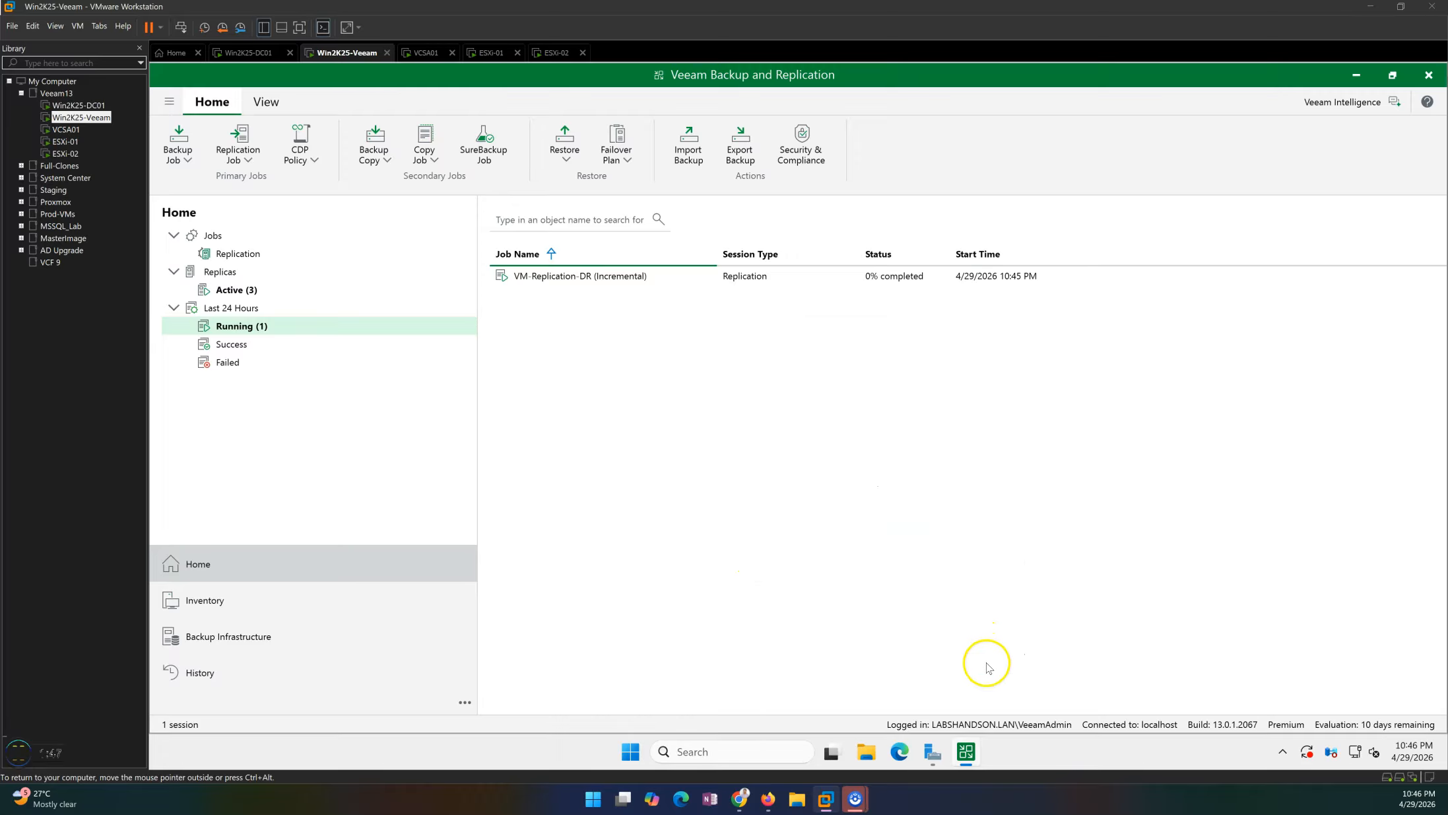
Check the Win2K25-VM02 virtual machine on the primary host in the vSphere Client, then return to the Veeam replicas list.
click(254, 289)
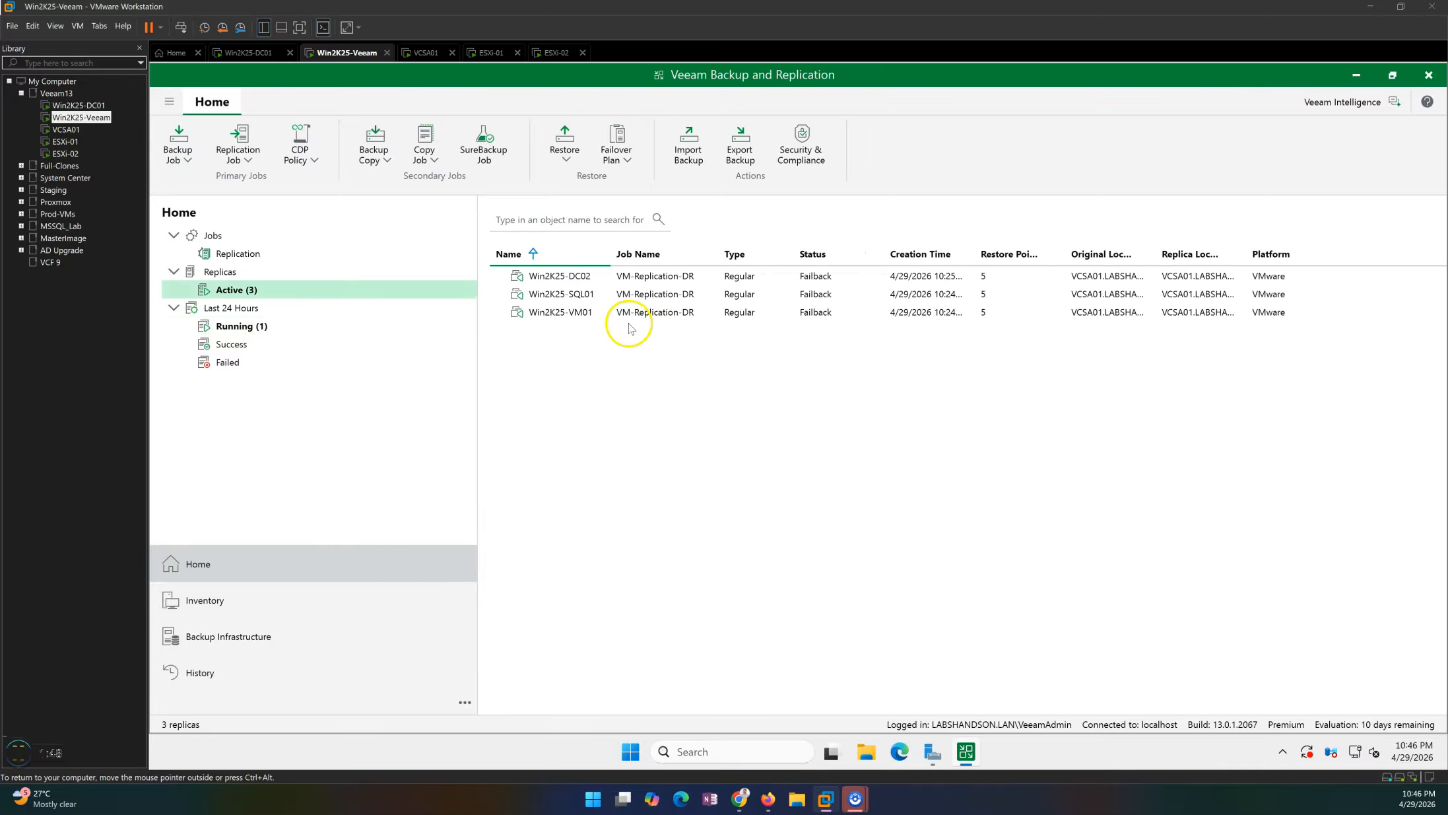
click(250, 53)
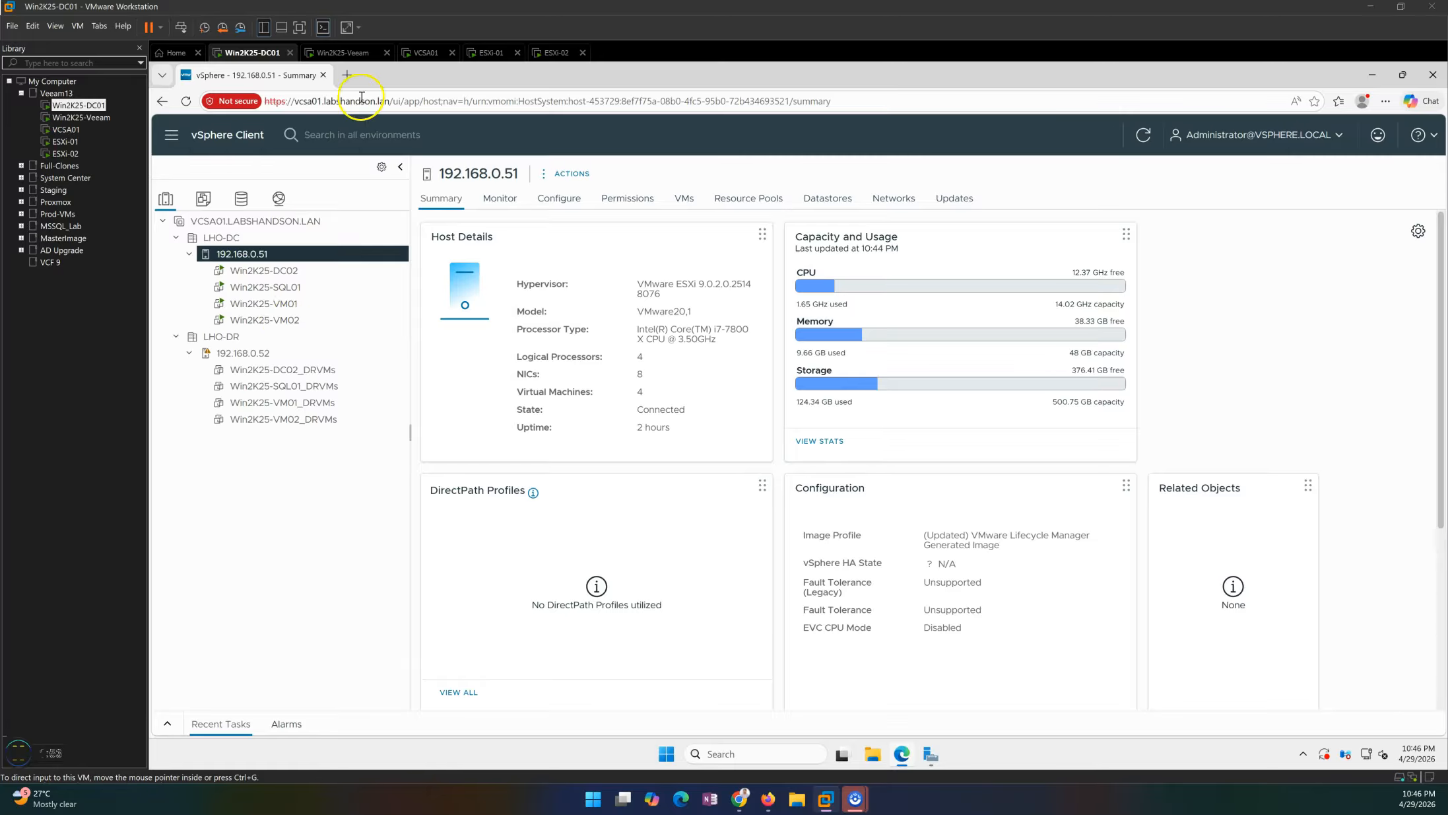
click(309, 322)
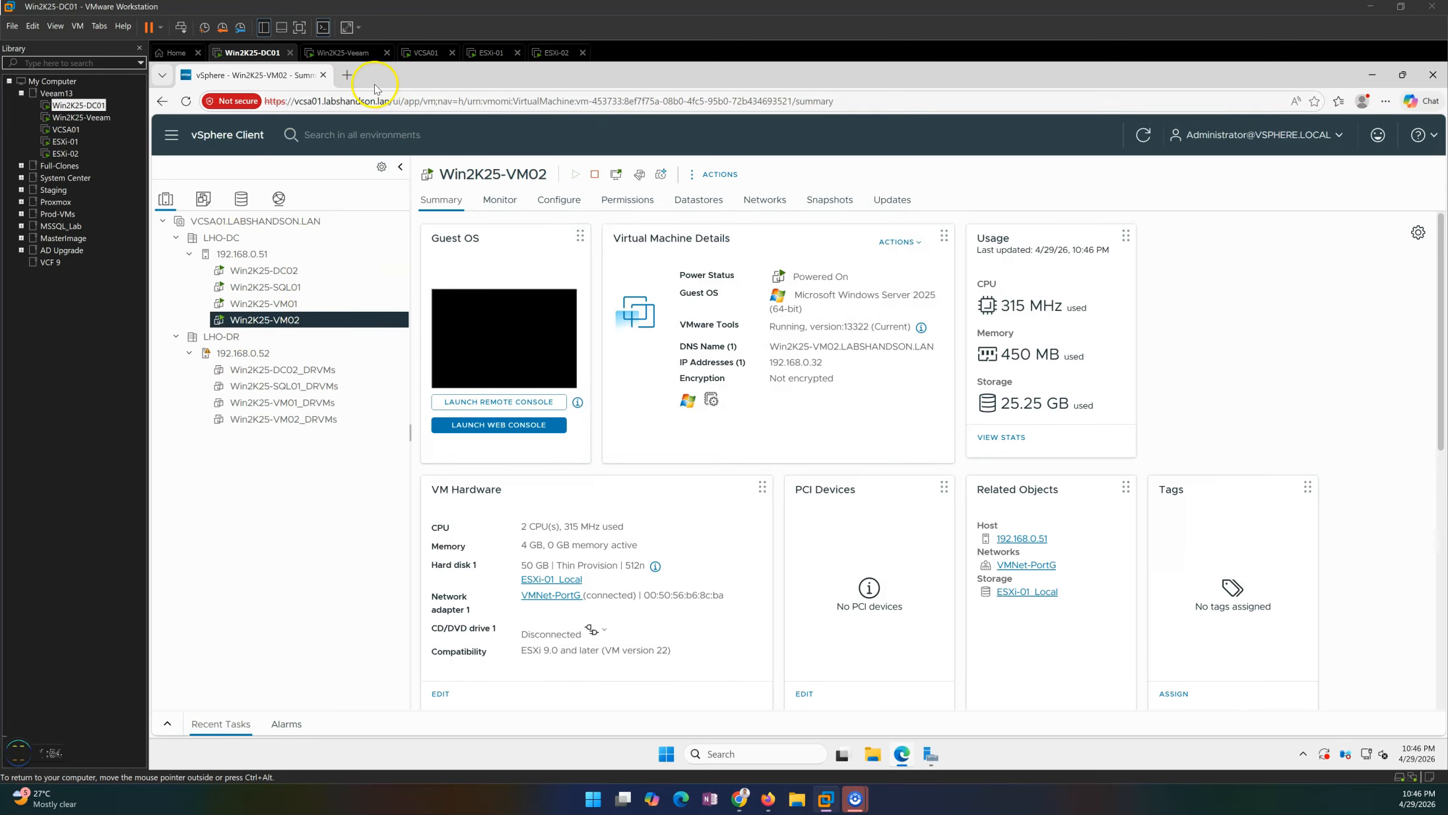
click(341, 52)
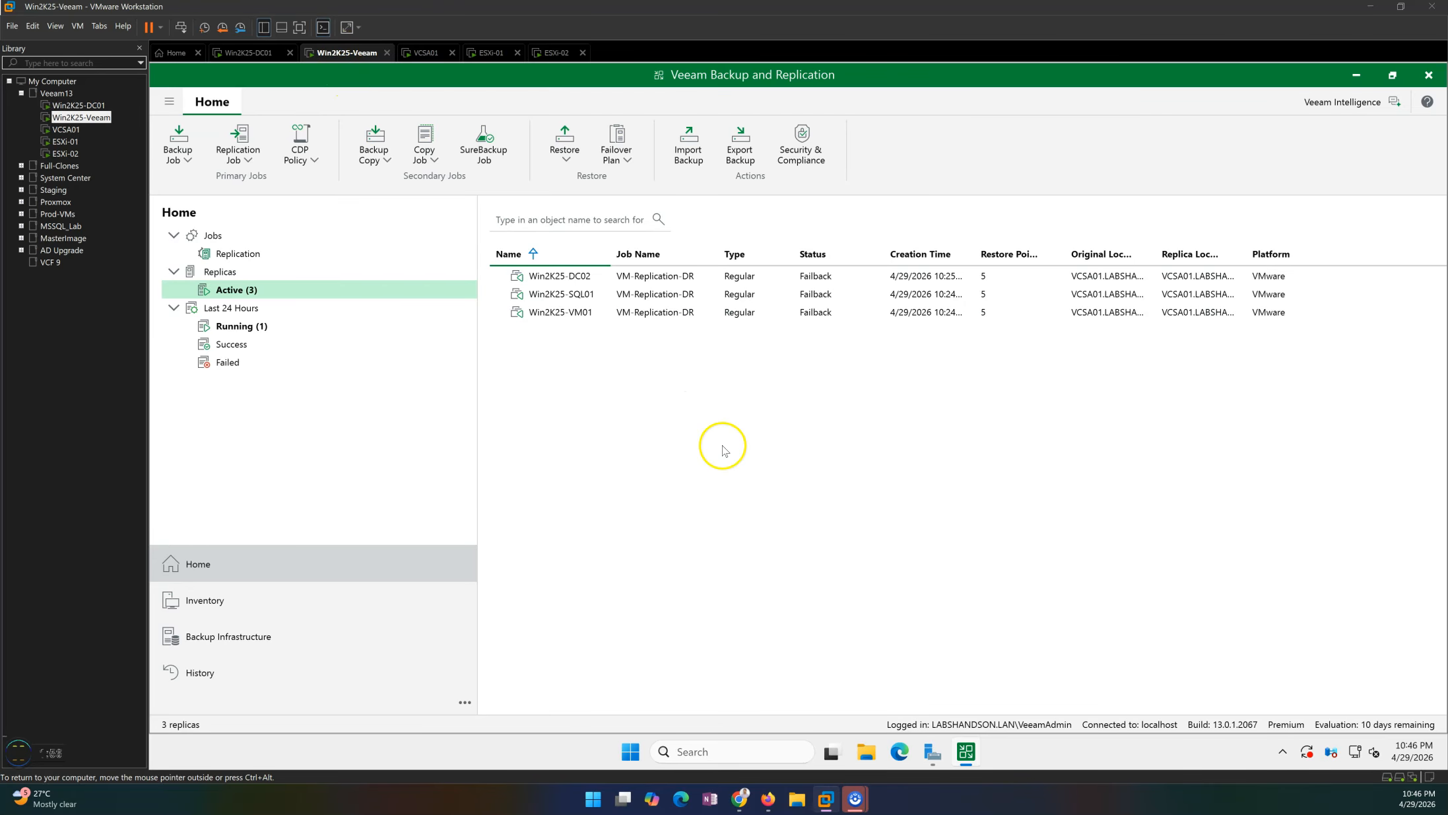
click(224, 272)
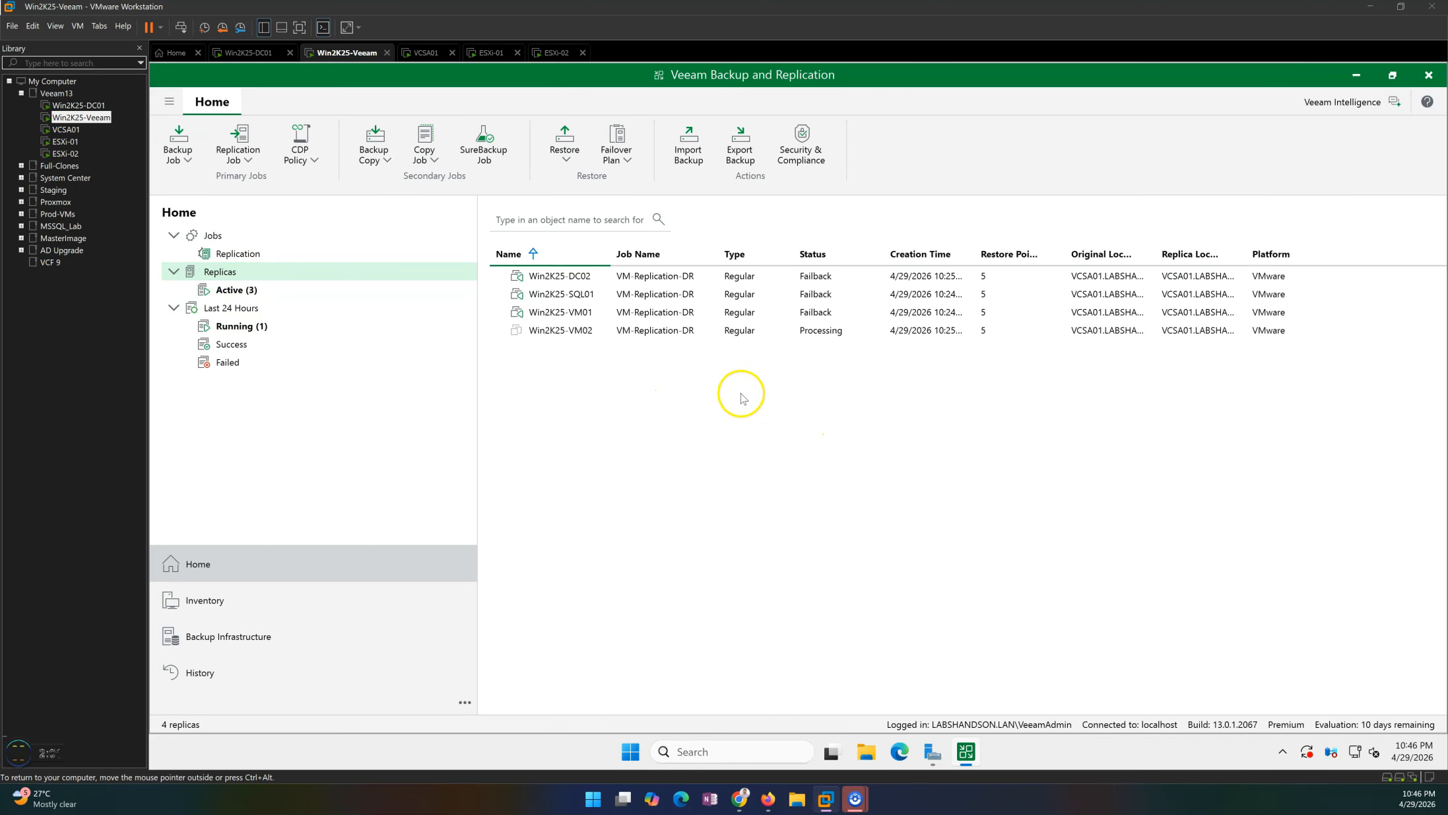
Commit failback for all three remaining replicas, Win2K25-DC02, Win2K25-SQL01 and Win2K25-VM01, at once.
click(613, 333)
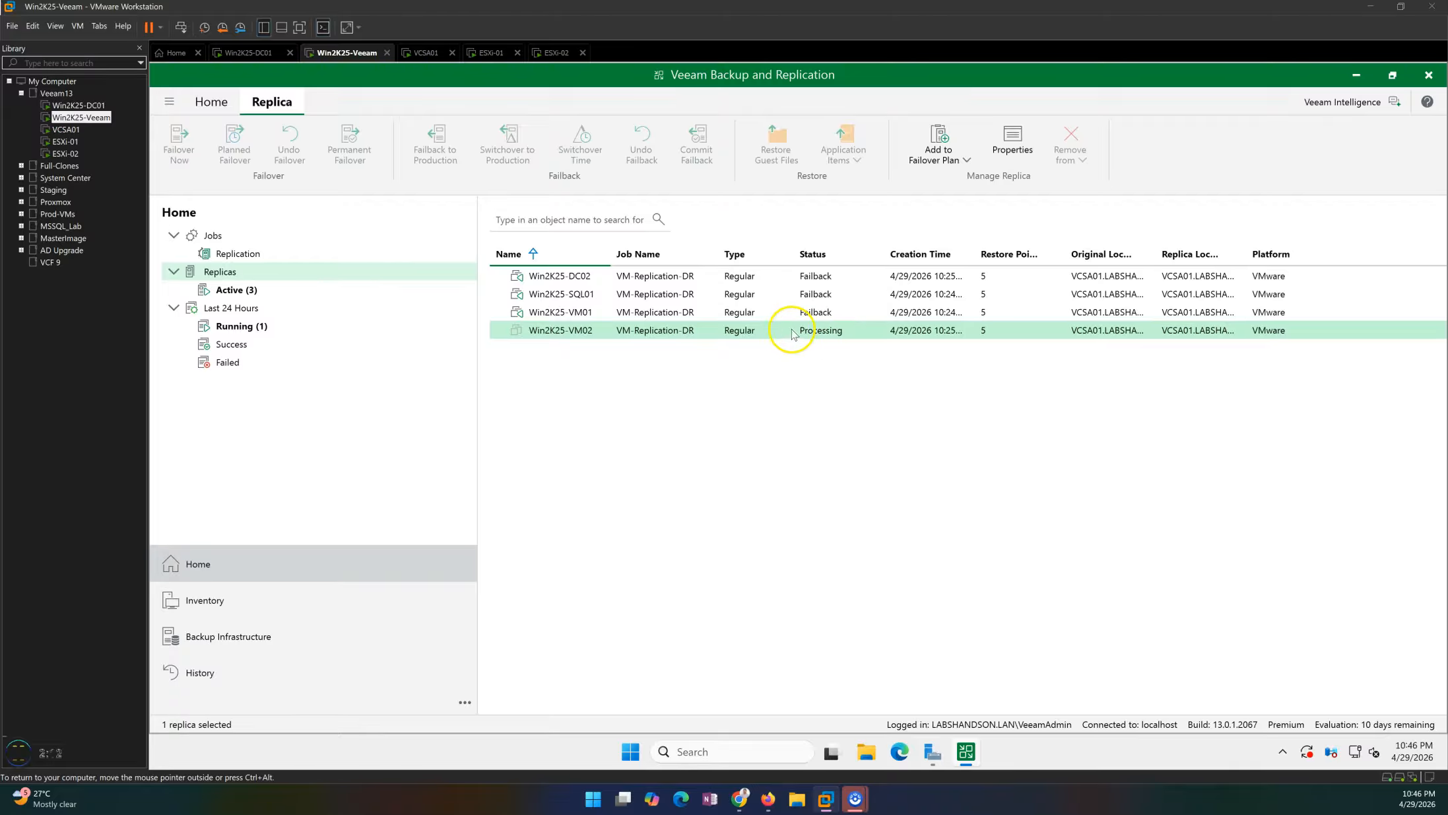
click(257, 293)
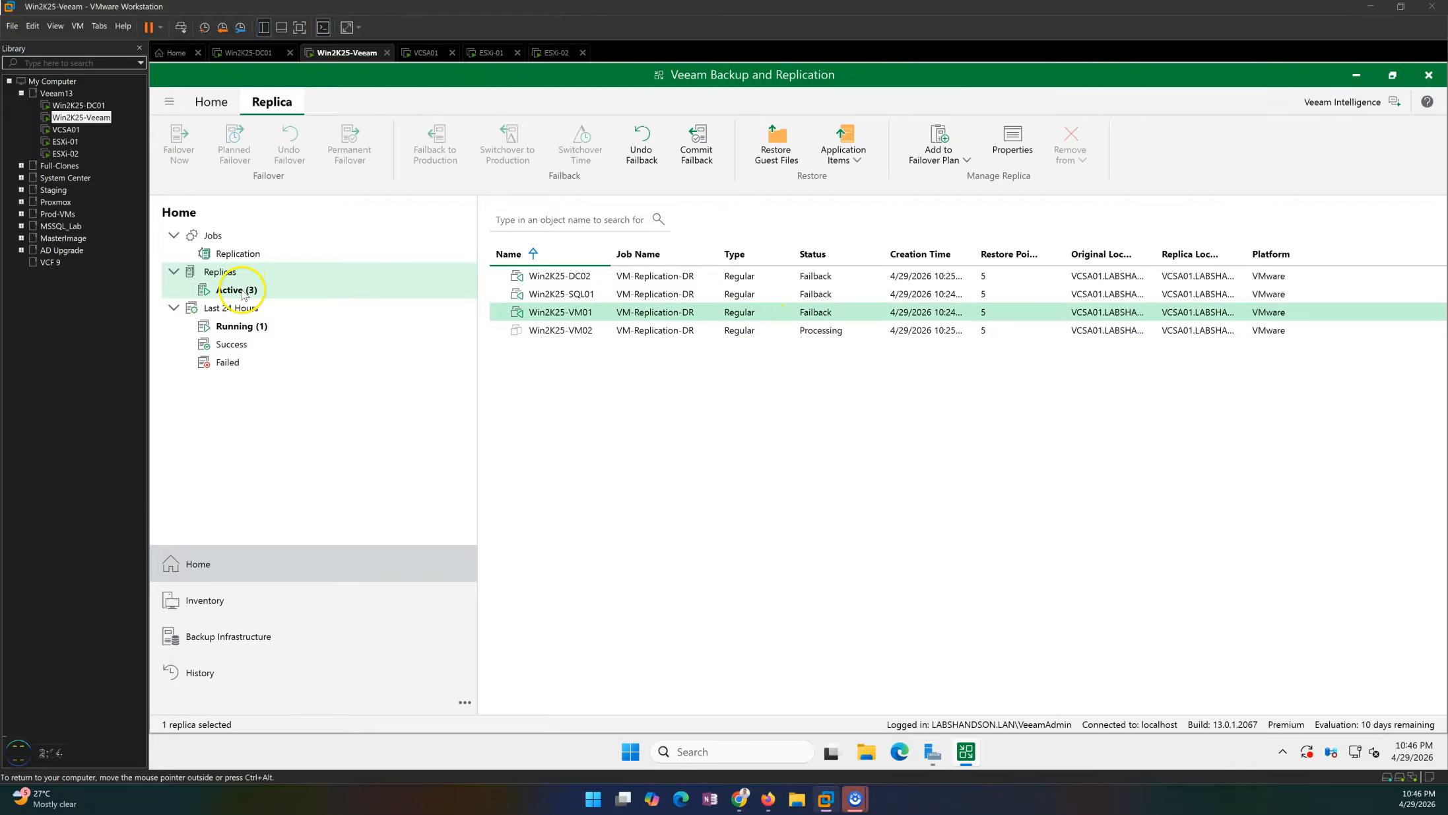
key(ctrl+a)
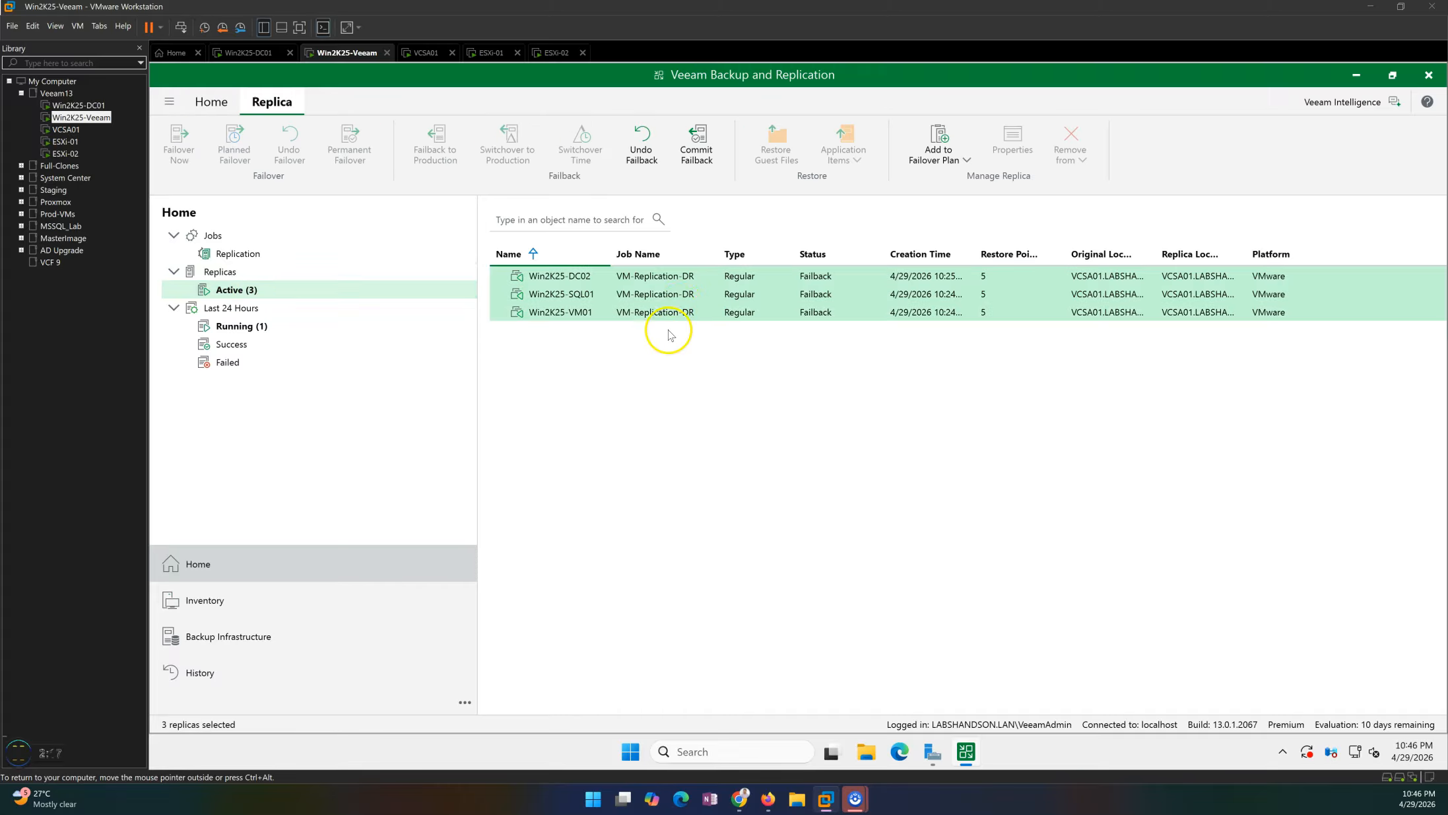
right_click(680, 304)
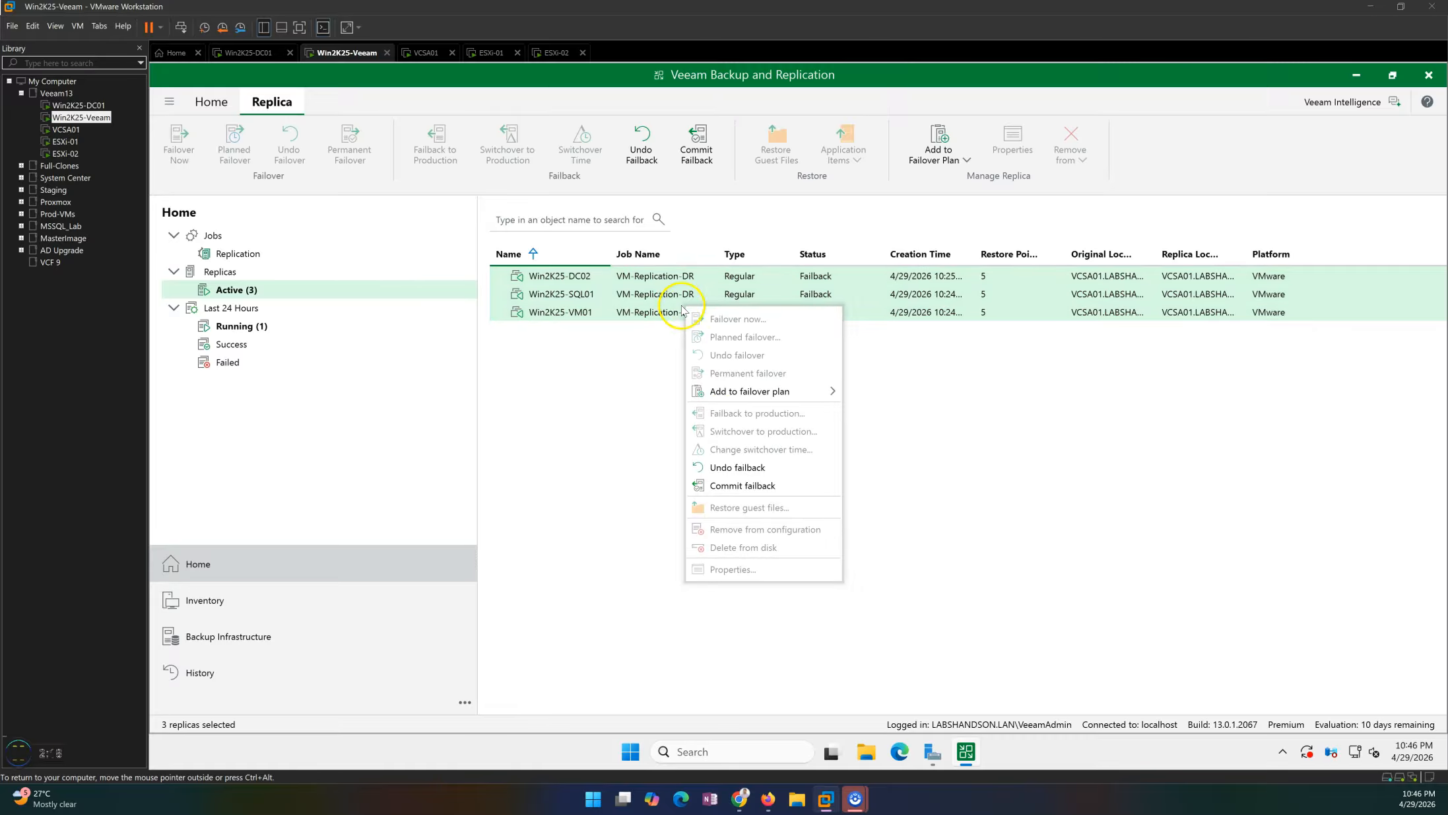
click(742, 486)
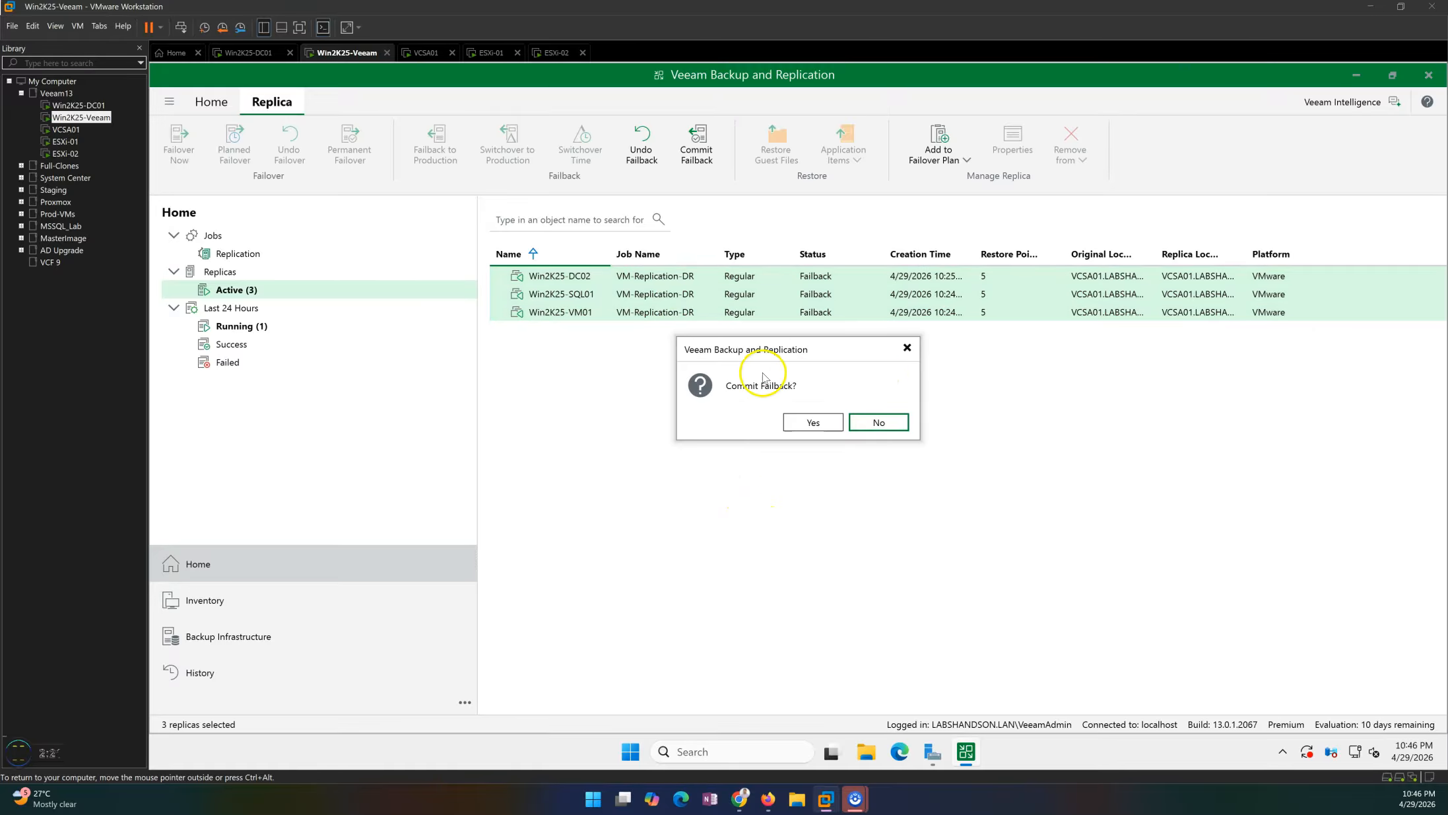
drag(799, 347, 794, 403)
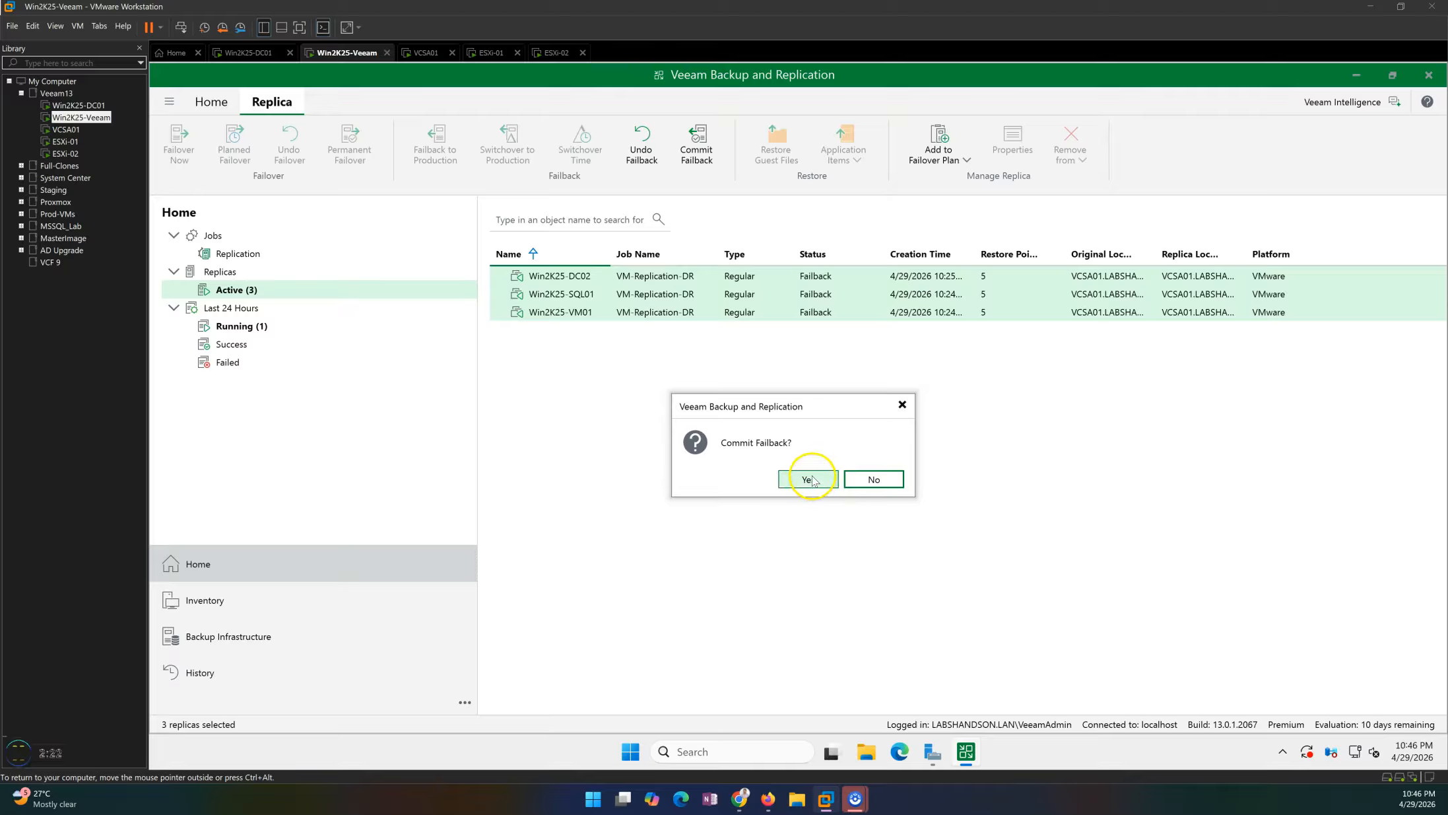
click(813, 477)
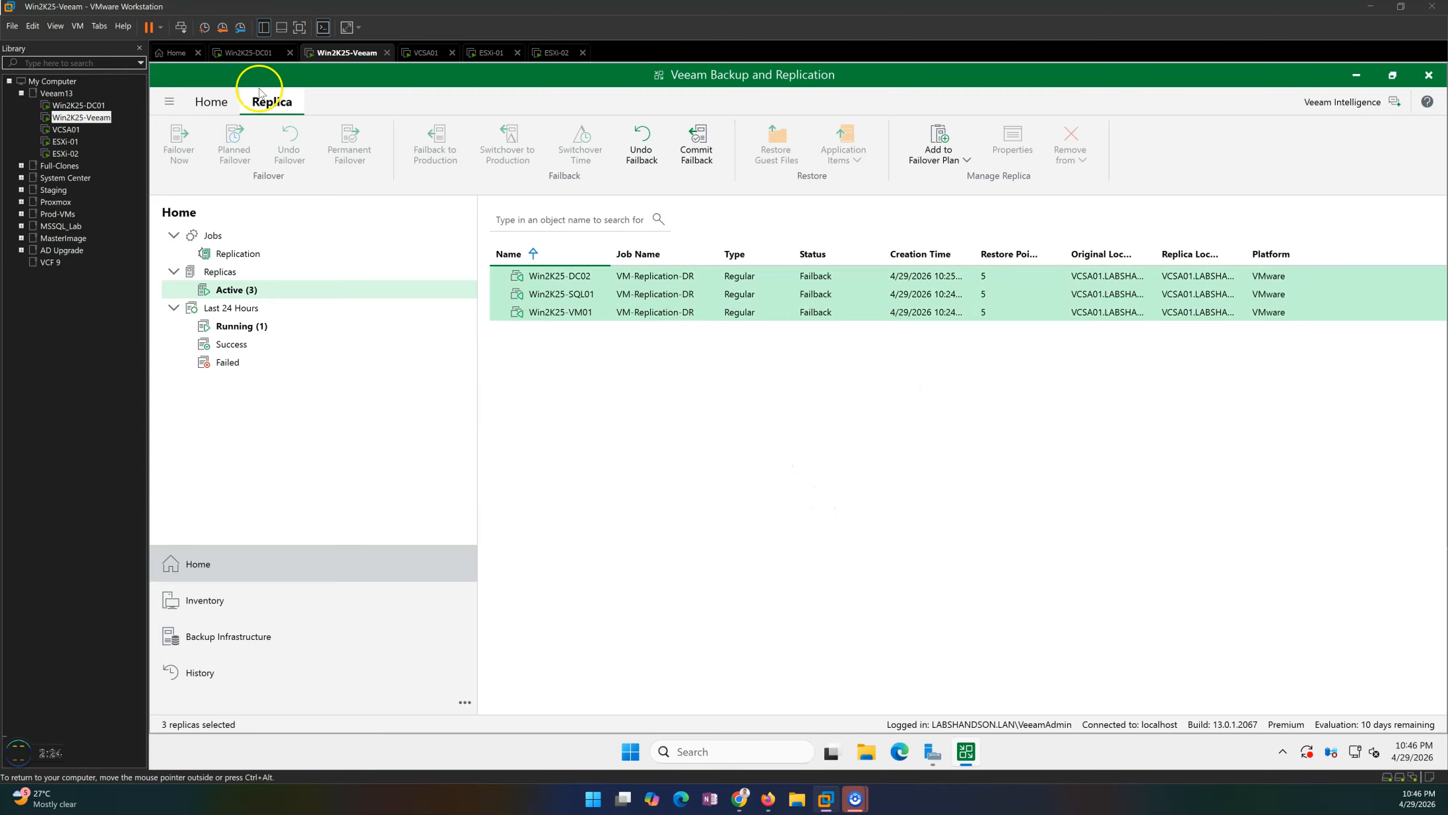
View the primary host 192.168.0.51 in the vSphere Client and switch back to Veeam.
click(248, 52)
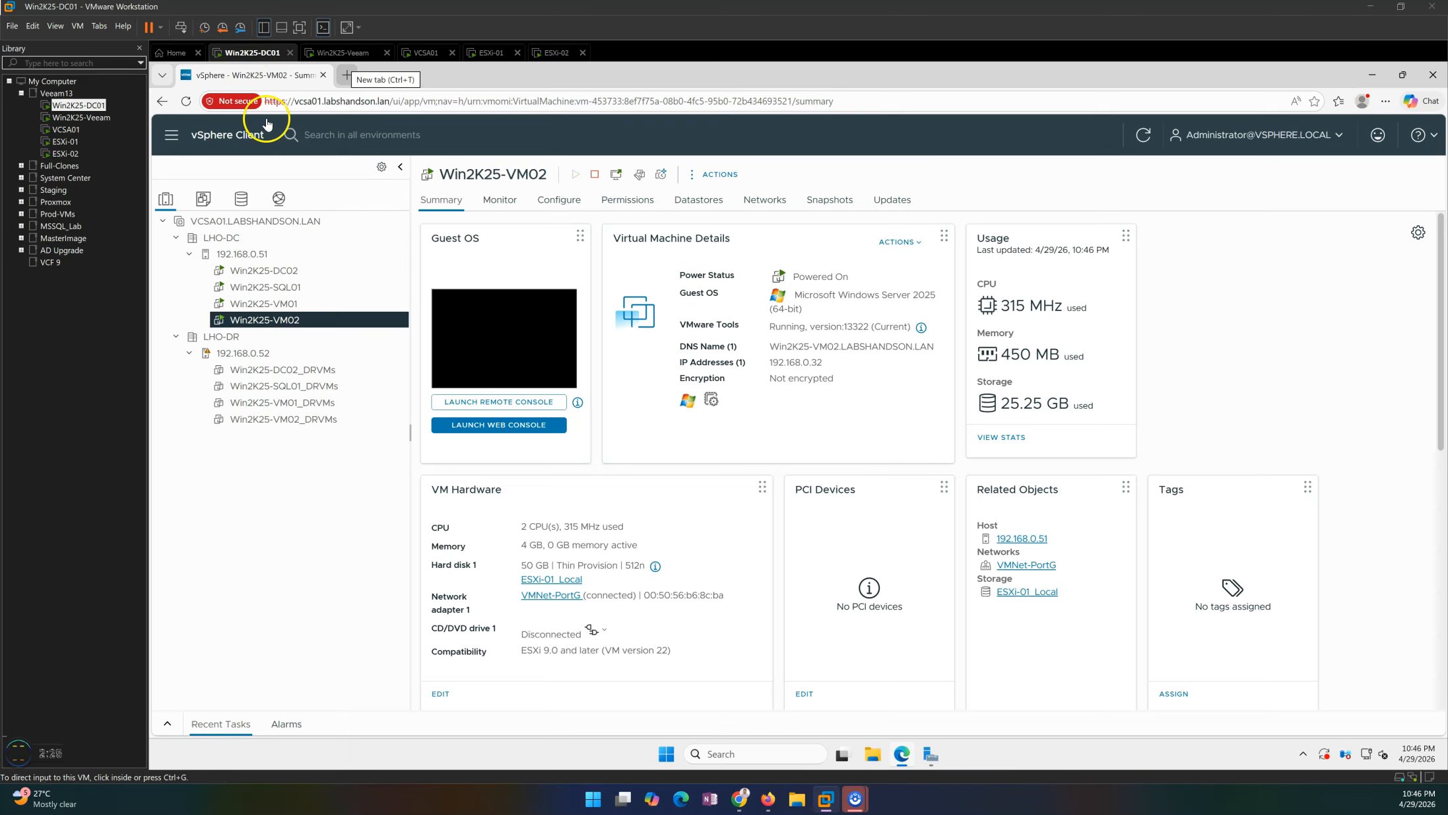
click(257, 254)
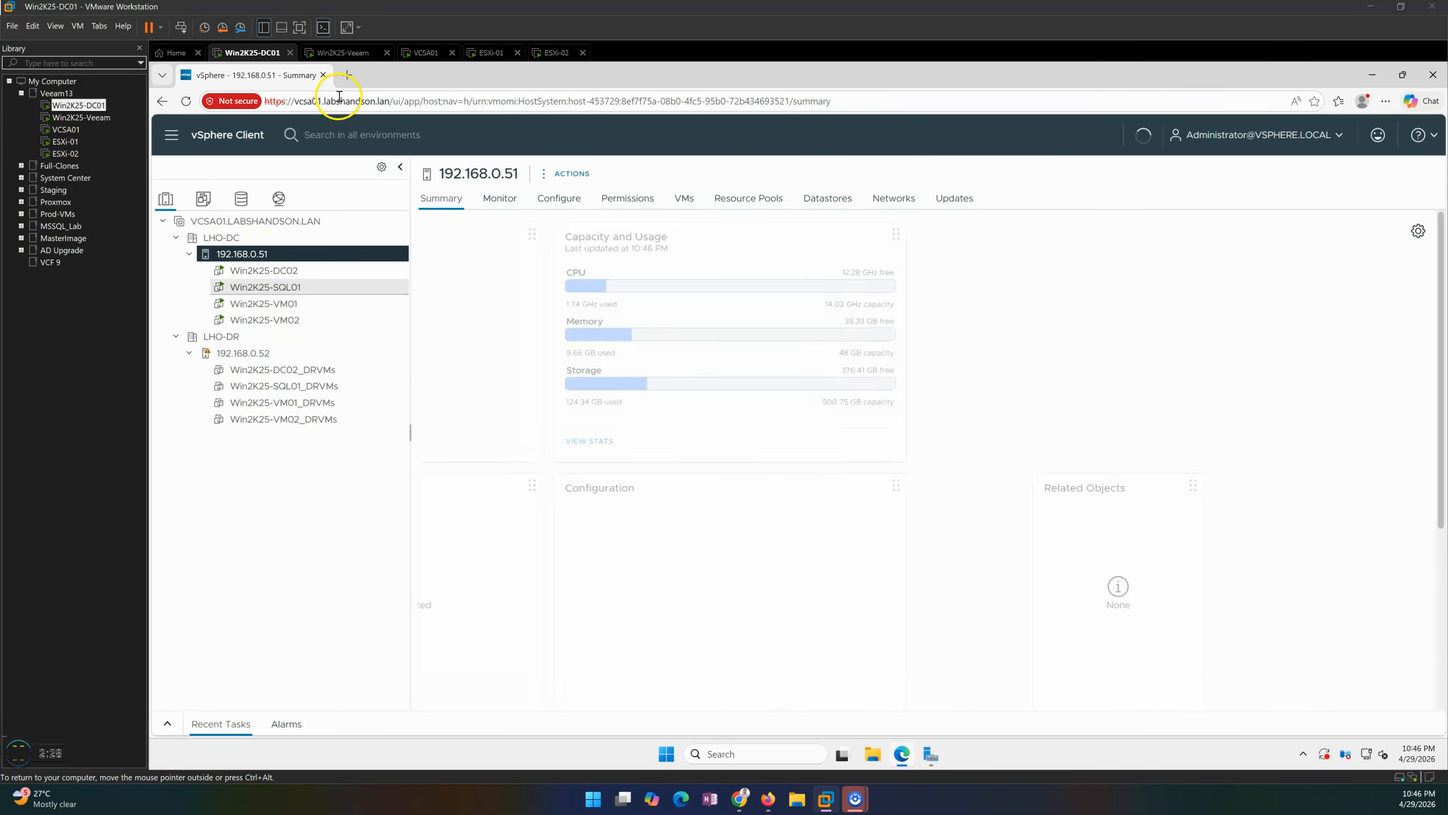
click(339, 52)
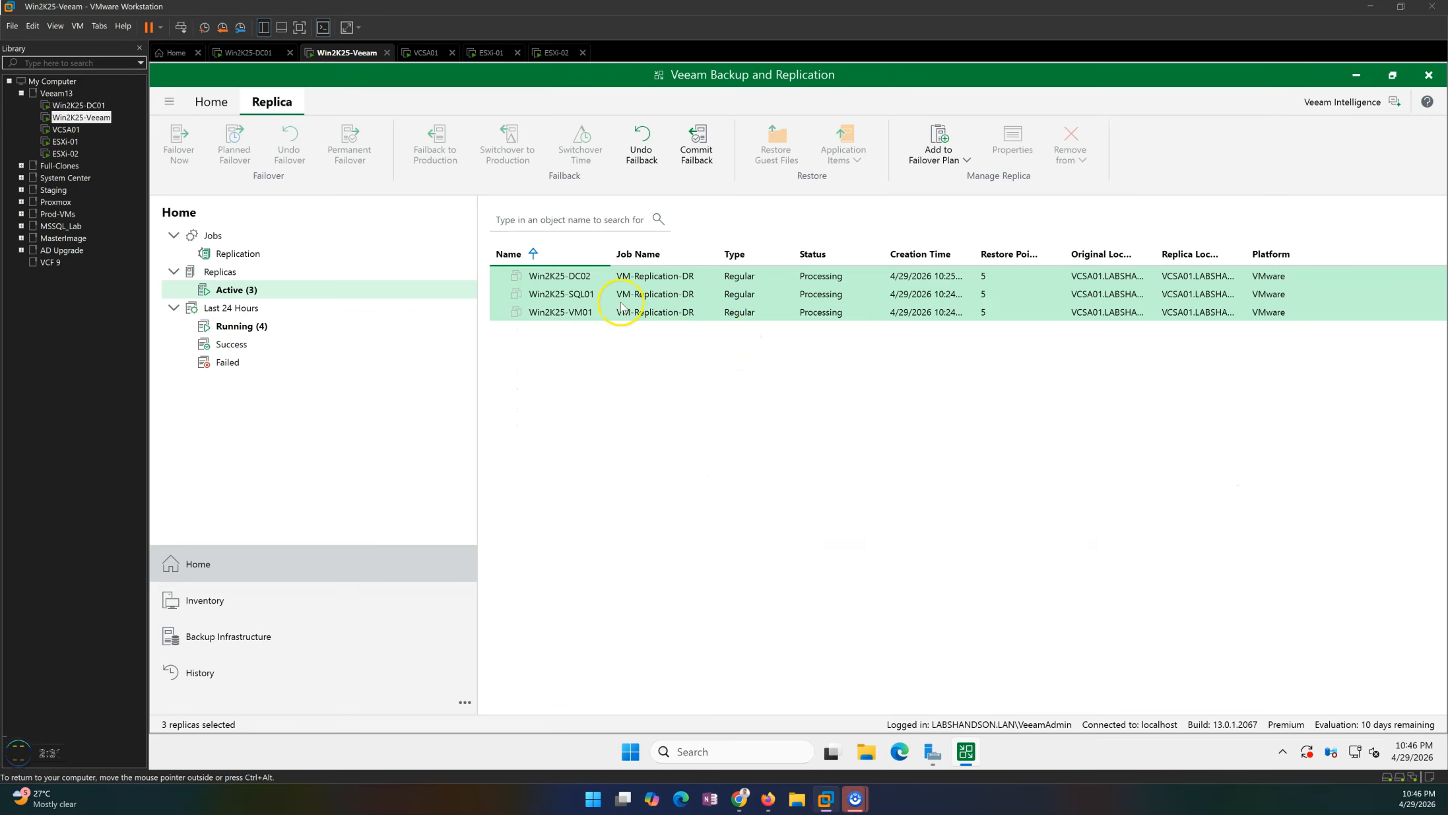
Open the running sessions and check the Win2K25-DC02 commit failback session log, then close it.
click(251, 326)
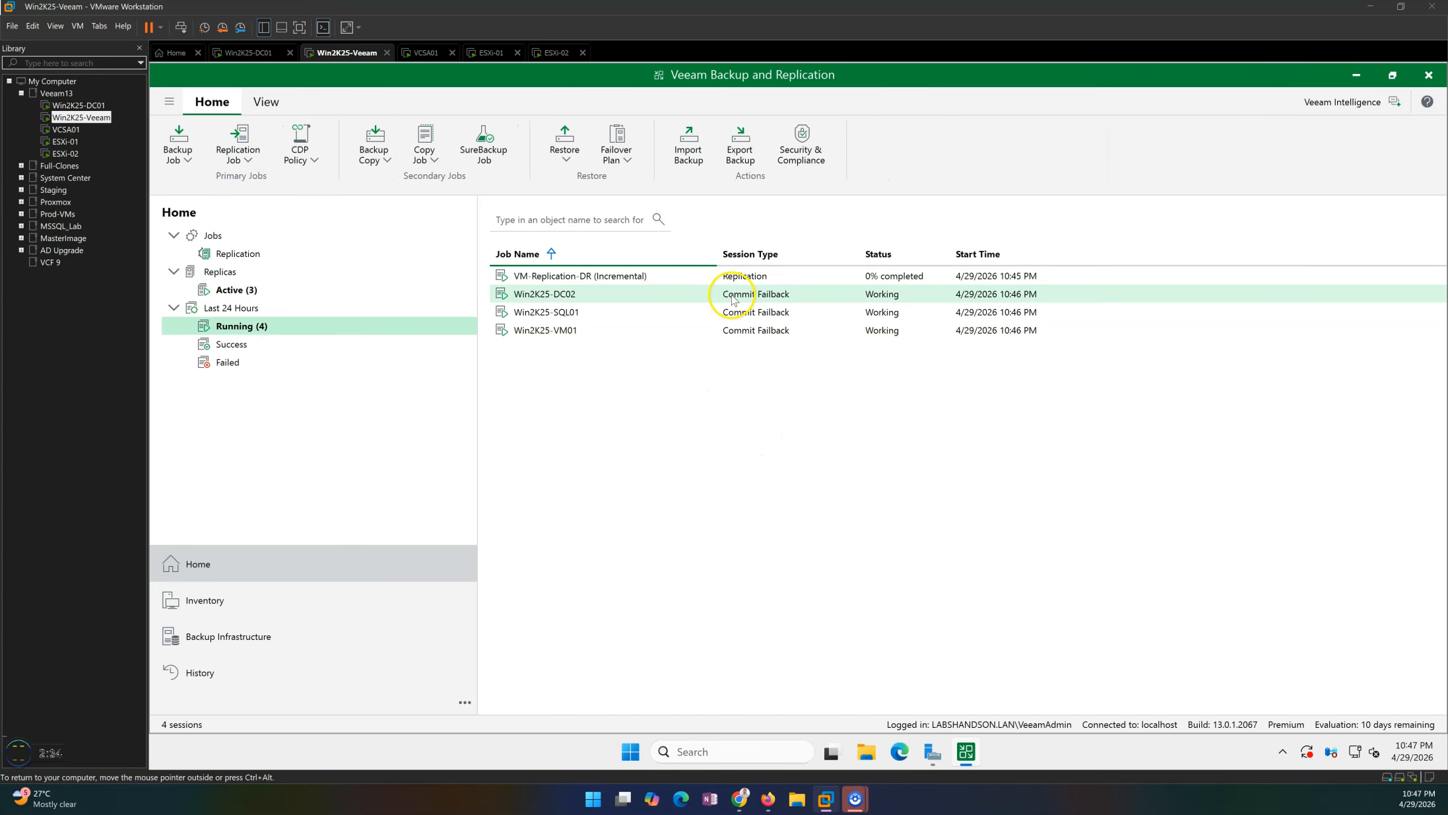
click(571, 297)
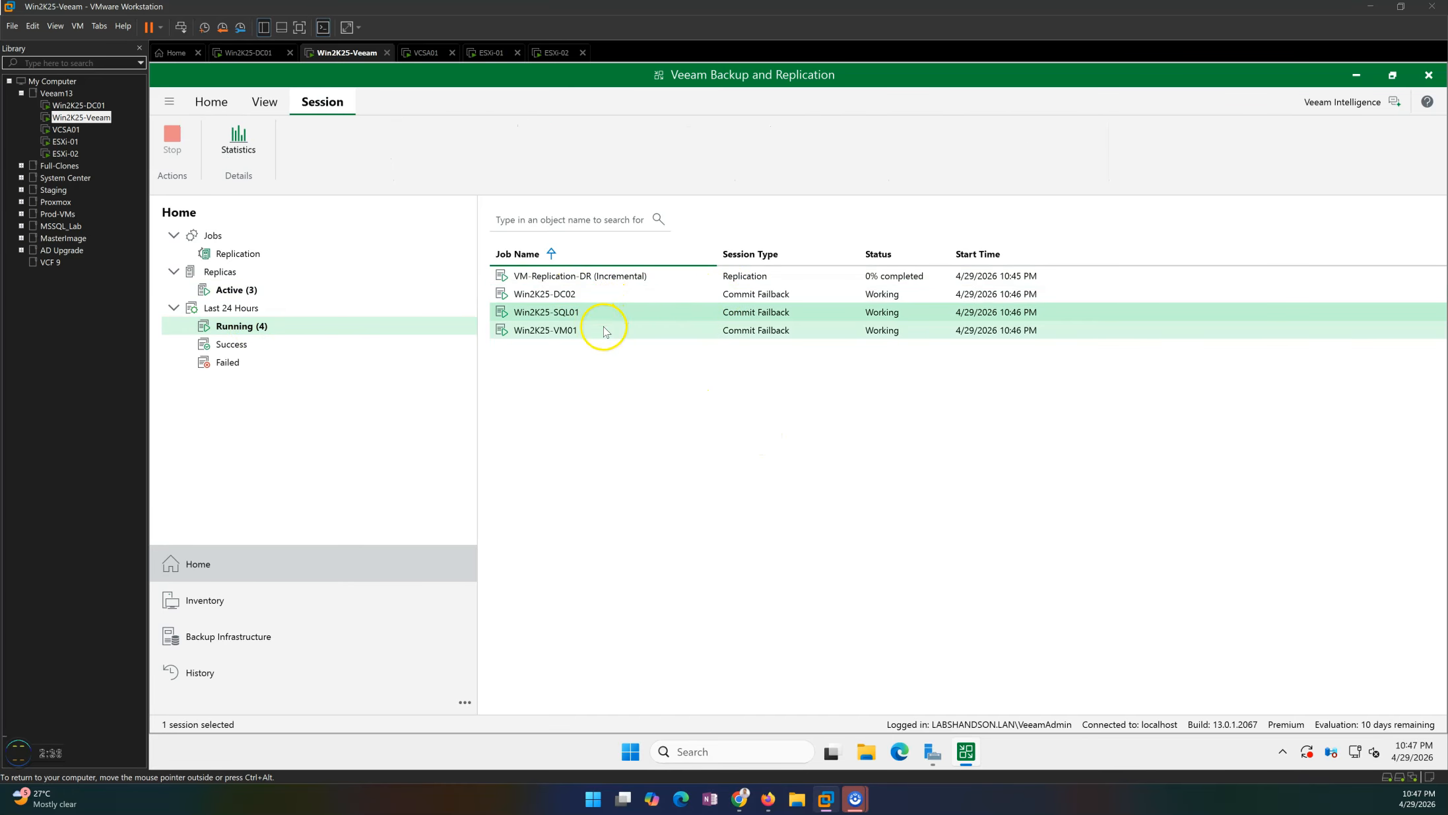
click(740, 332)
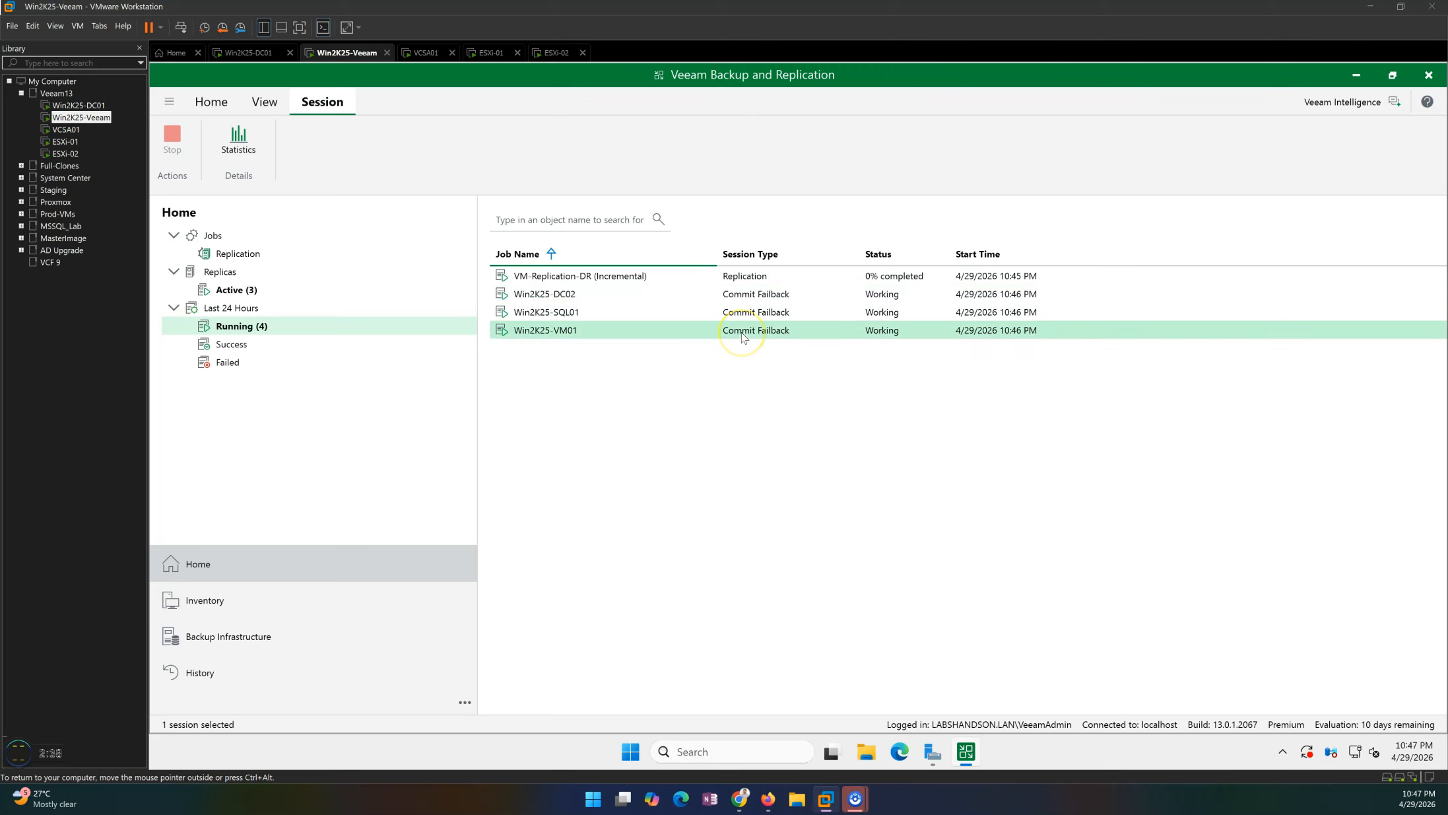
double_click(657, 294)
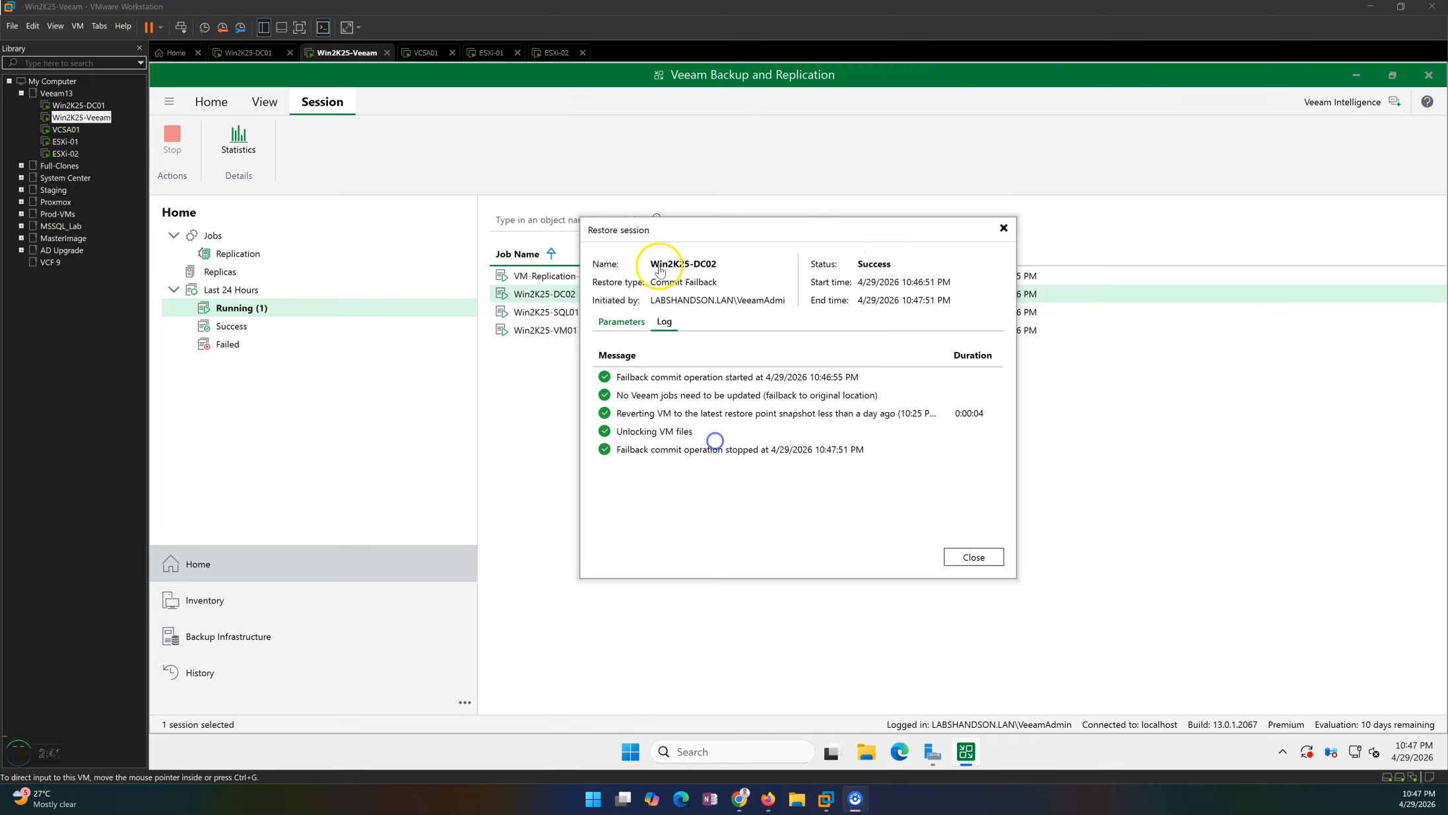
click(974, 557)
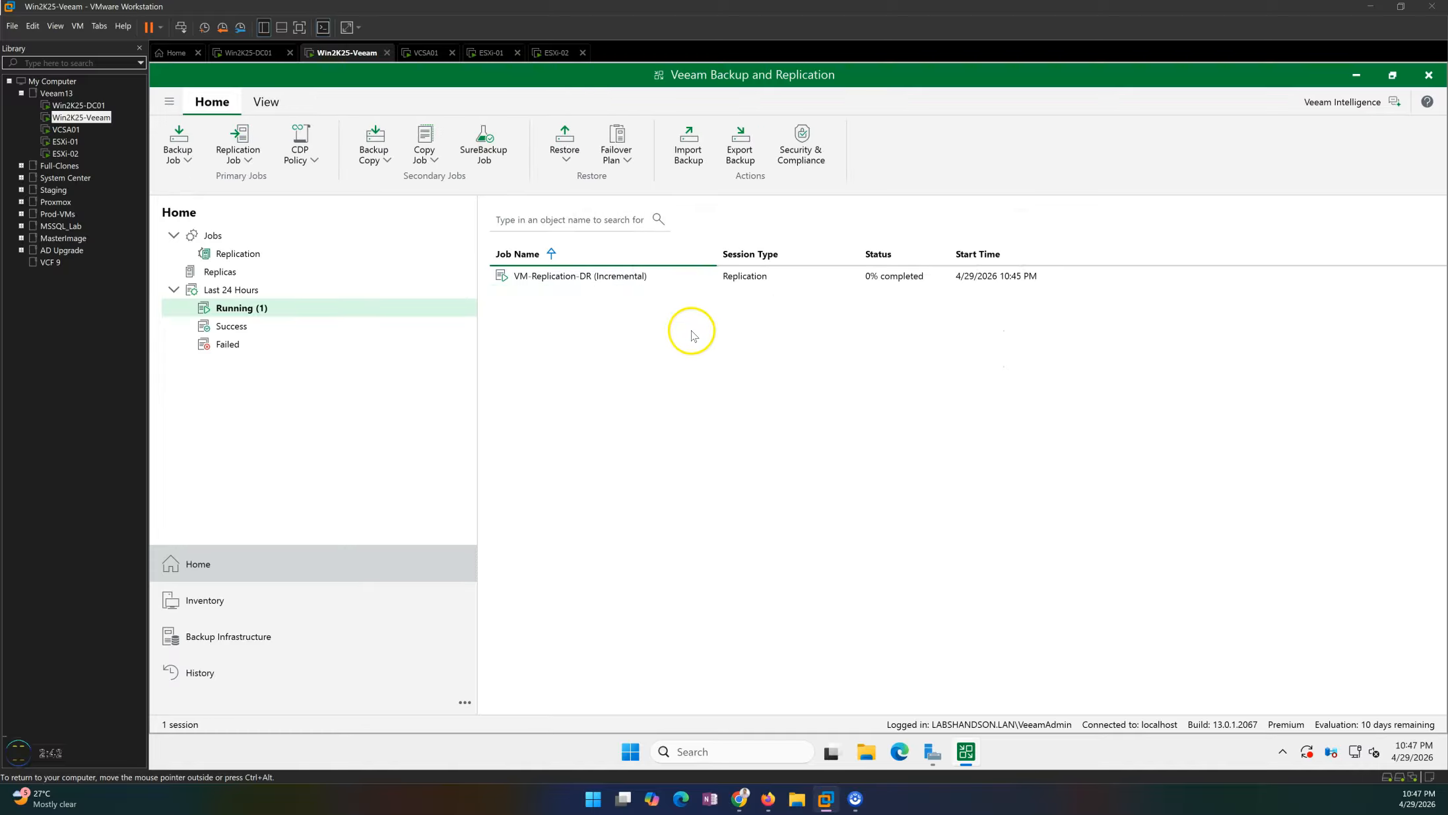
Review the successful sessions list for the commit failback entries of each VM.
click(281, 333)
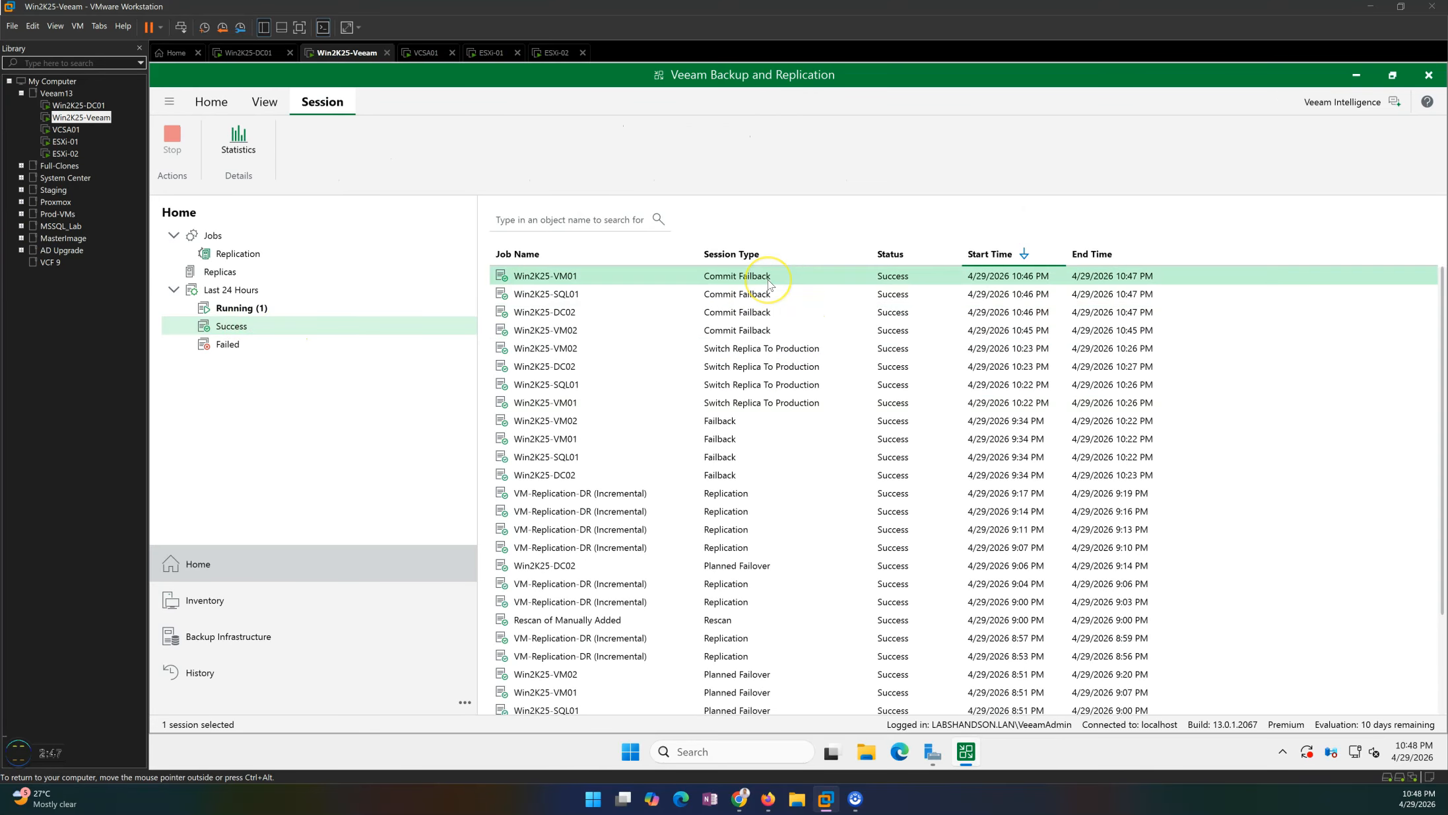
click(772, 348)
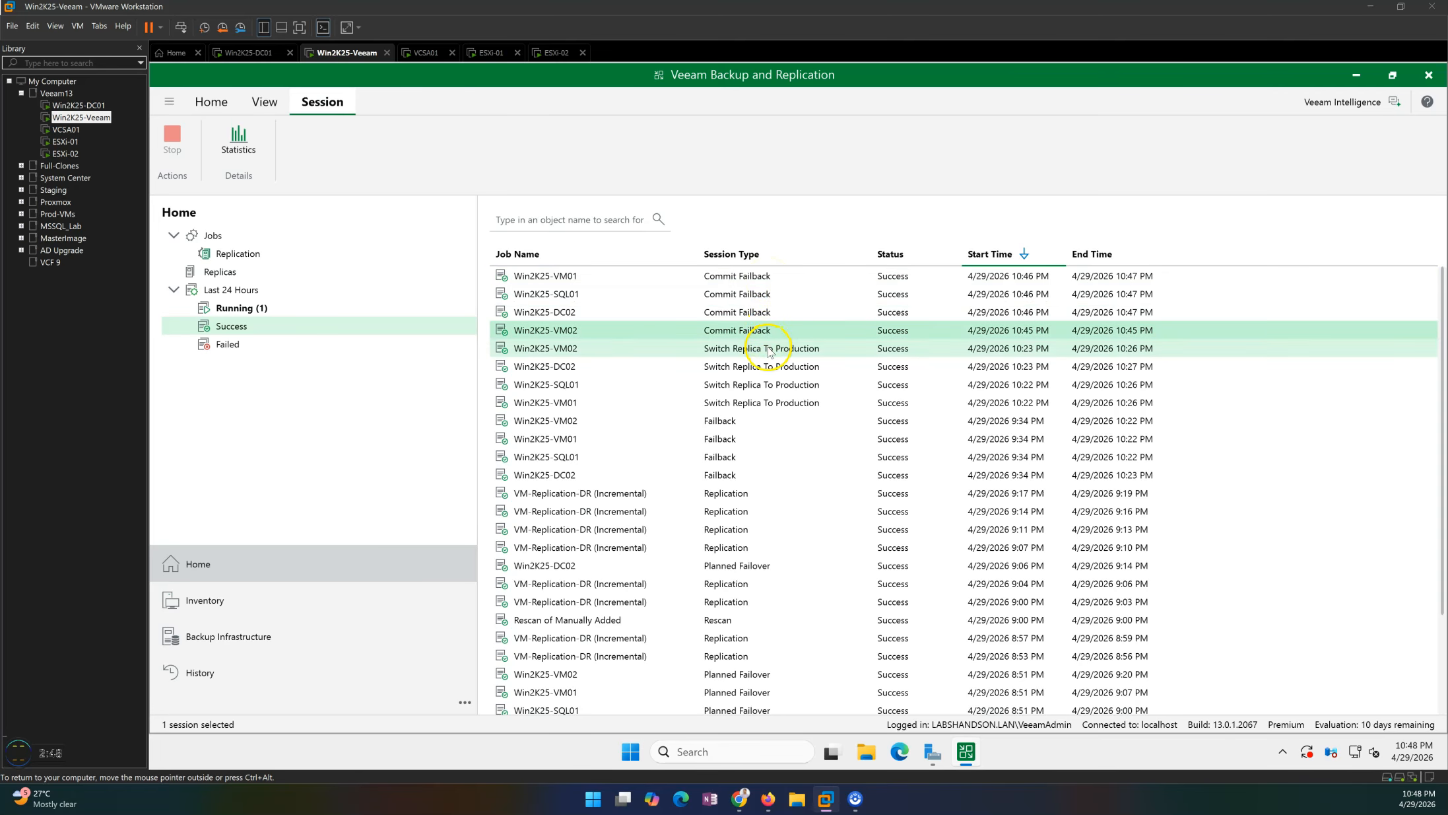
click(740, 280)
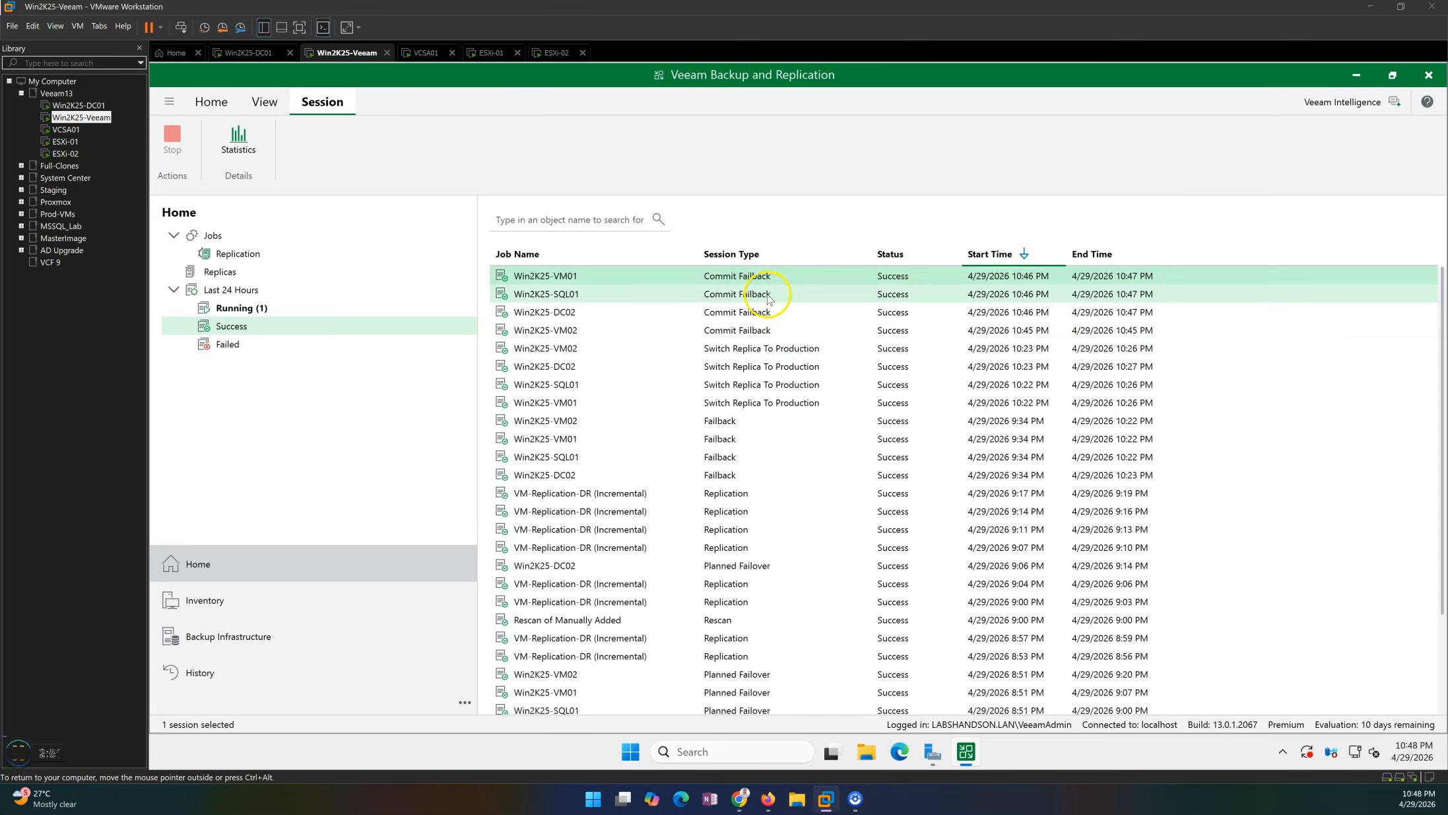
click(754, 295)
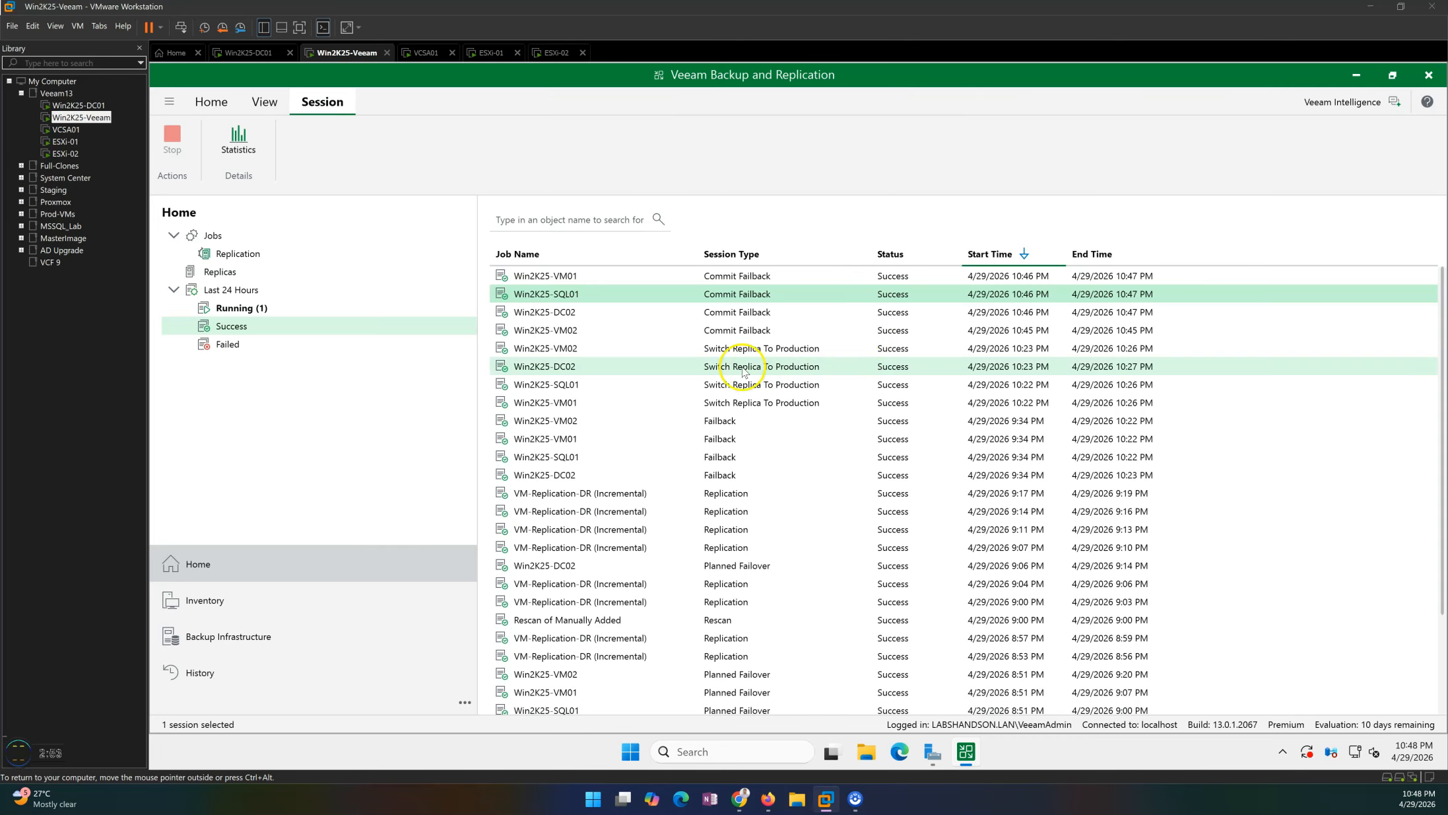
Open the replicas list and view the Win2K25-VM01 replica's status and available actions.
click(231, 273)
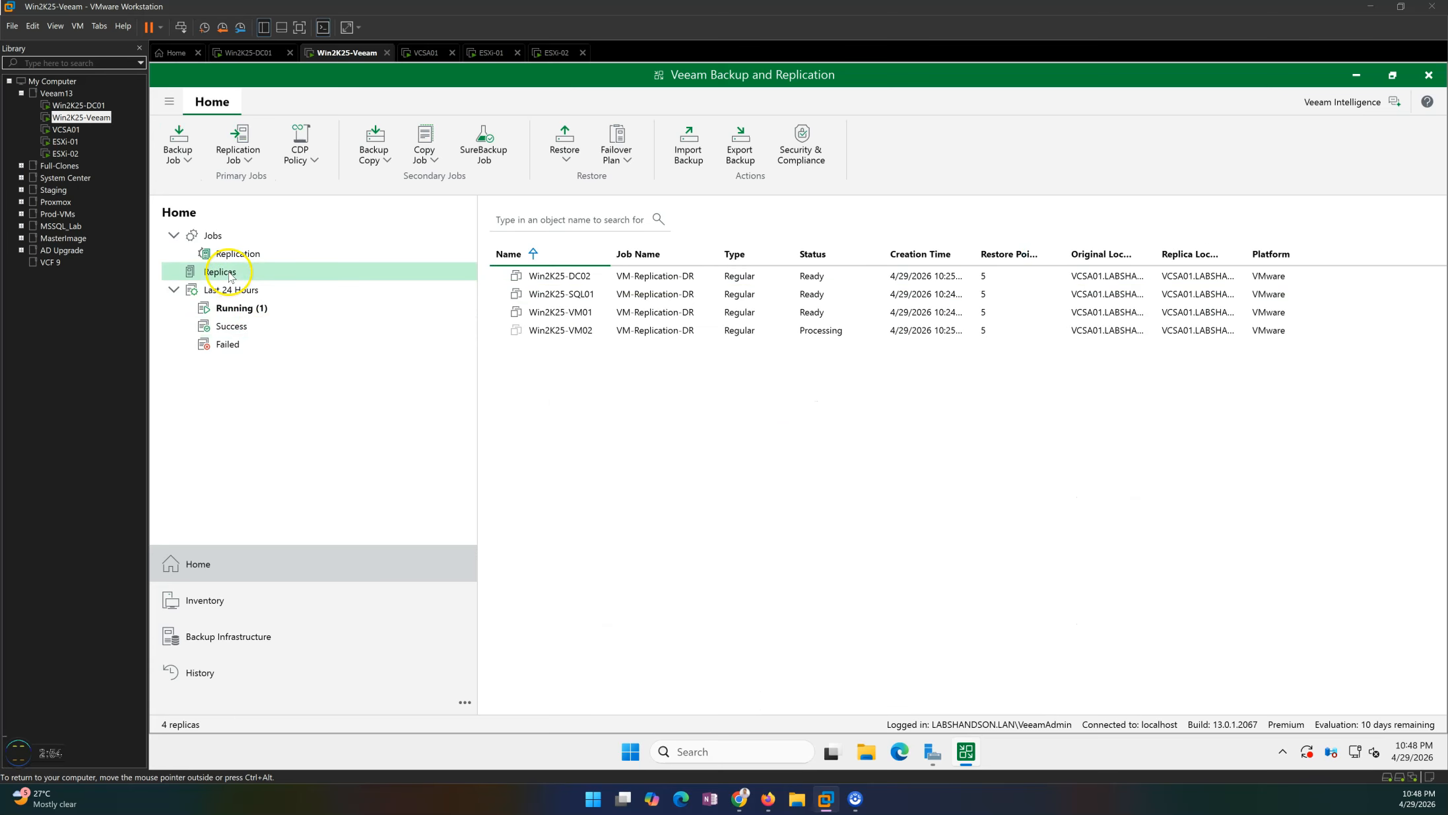
click(804, 297)
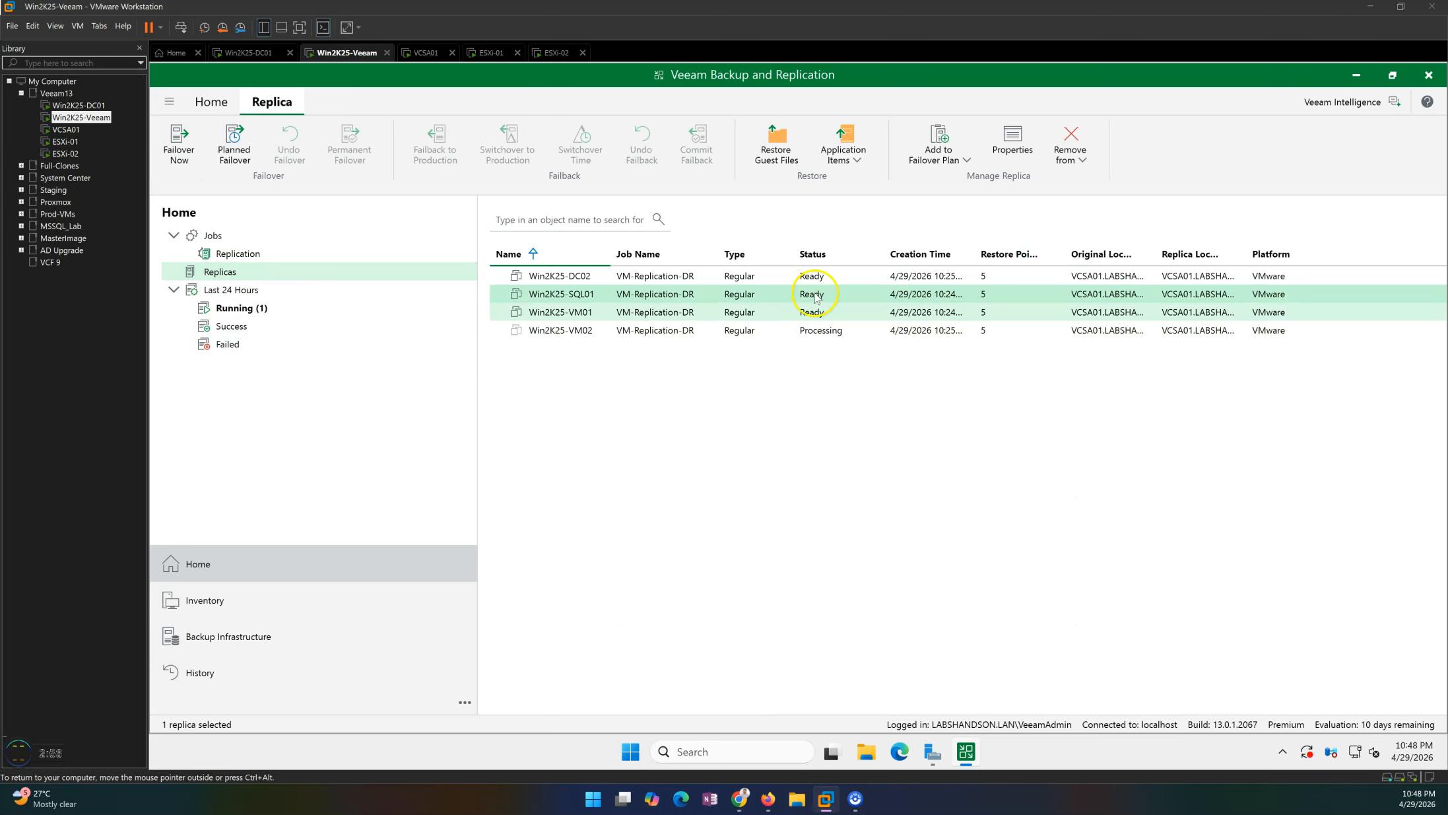
click(816, 309)
click(816, 280)
click(816, 314)
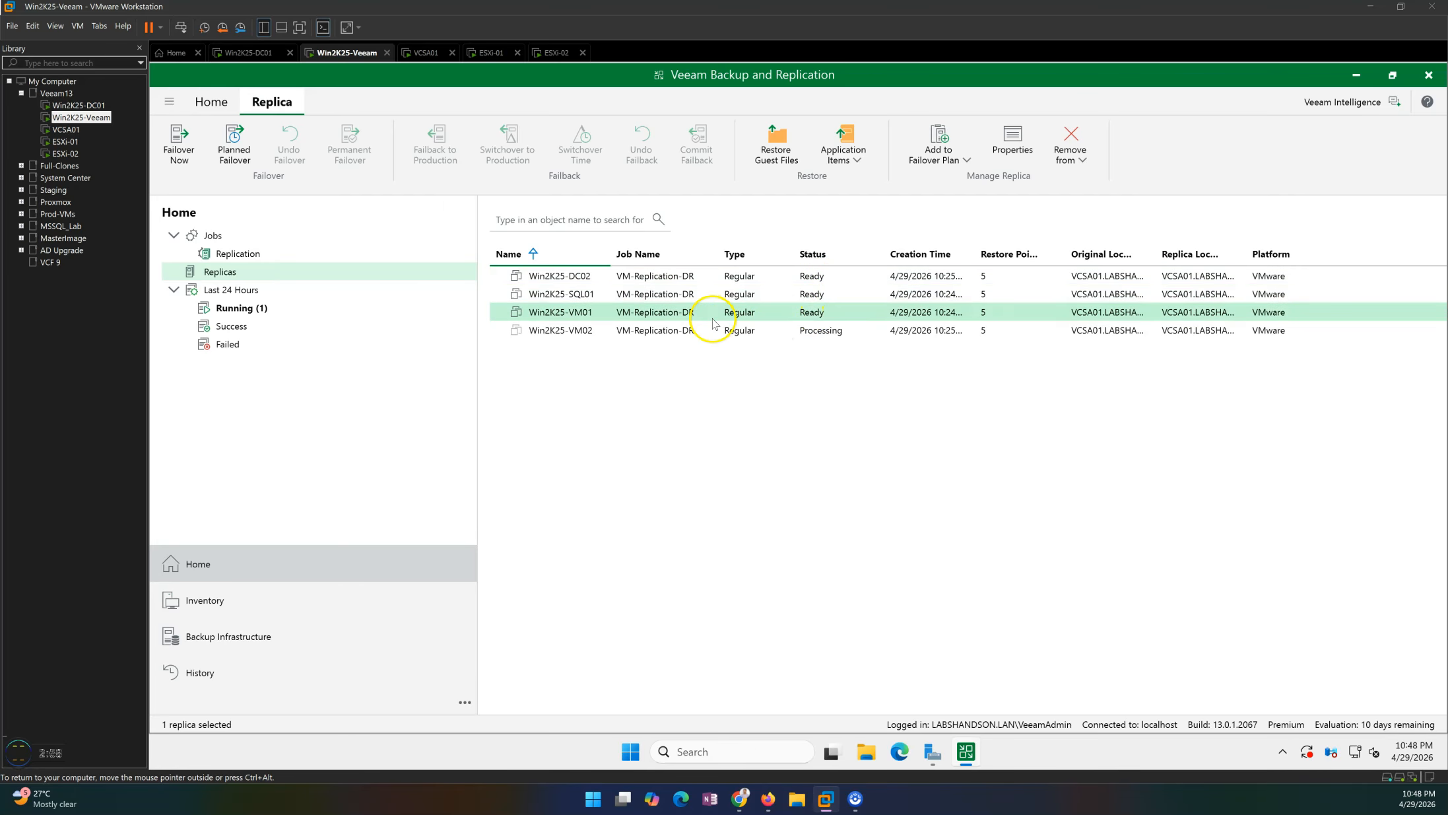
right_click(713, 318)
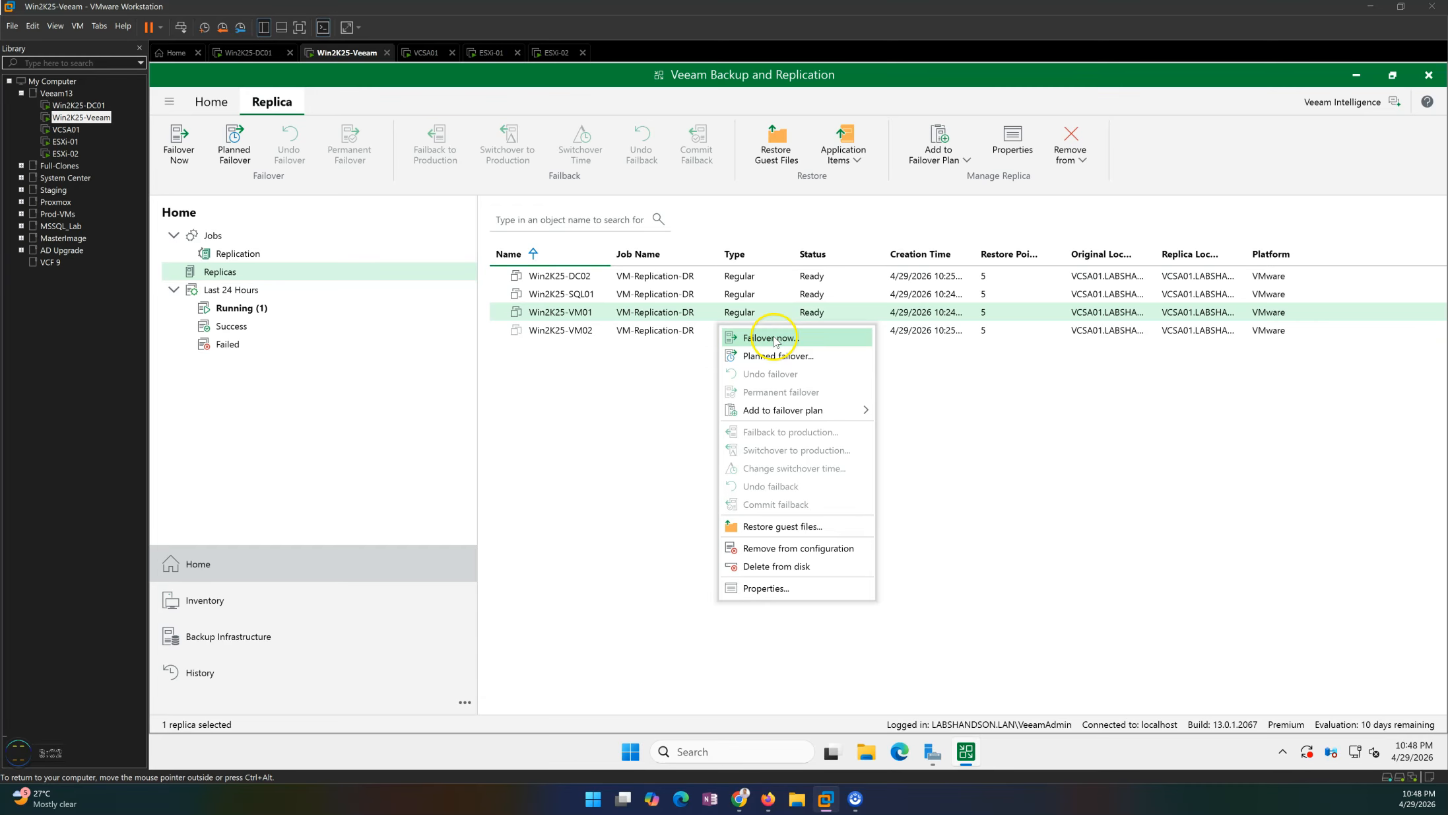
click(739, 330)
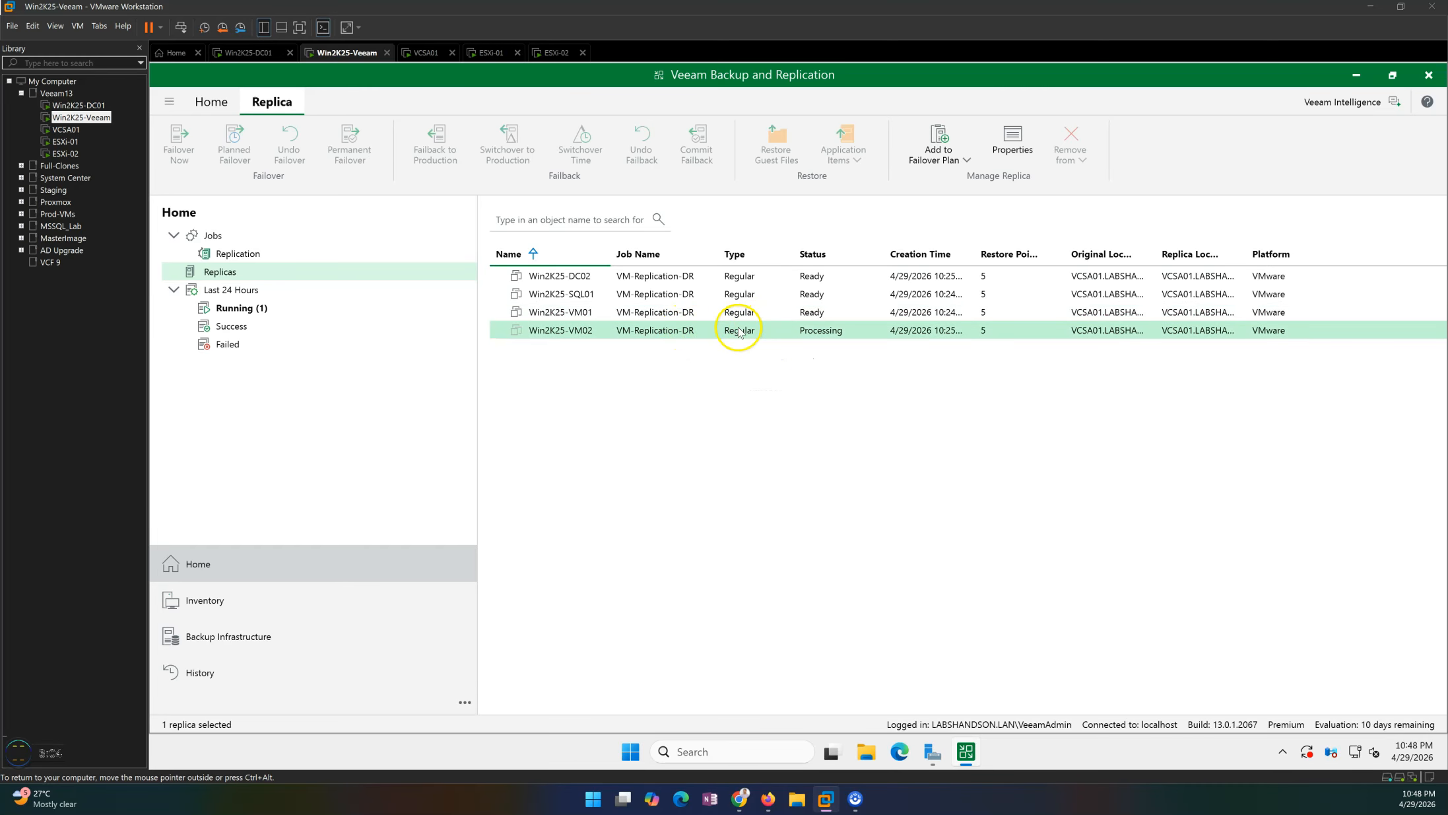
Open the replication jobs list to view the VM-Replication-DR job.
click(239, 255)
click(238, 273)
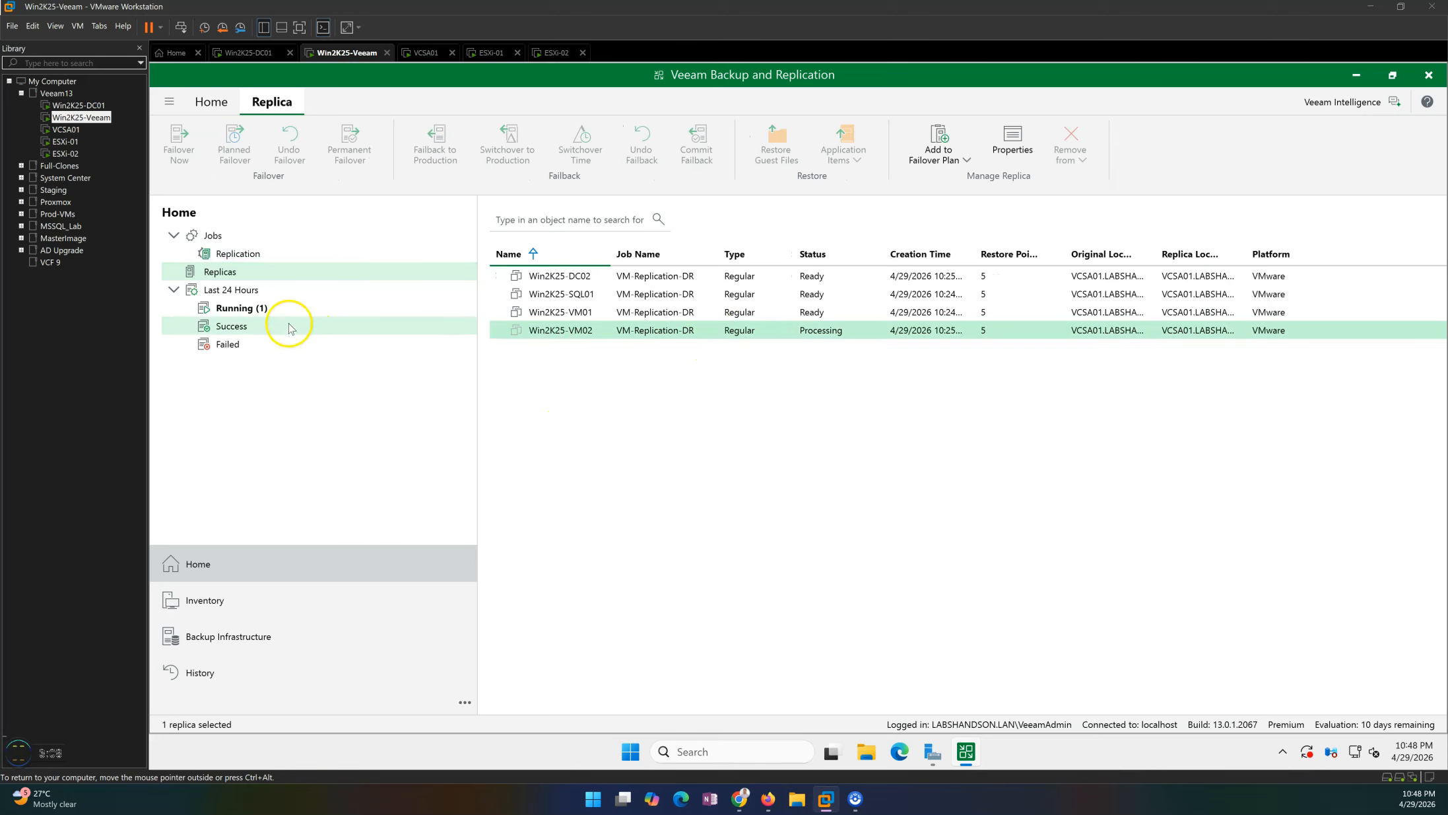
click(238, 254)
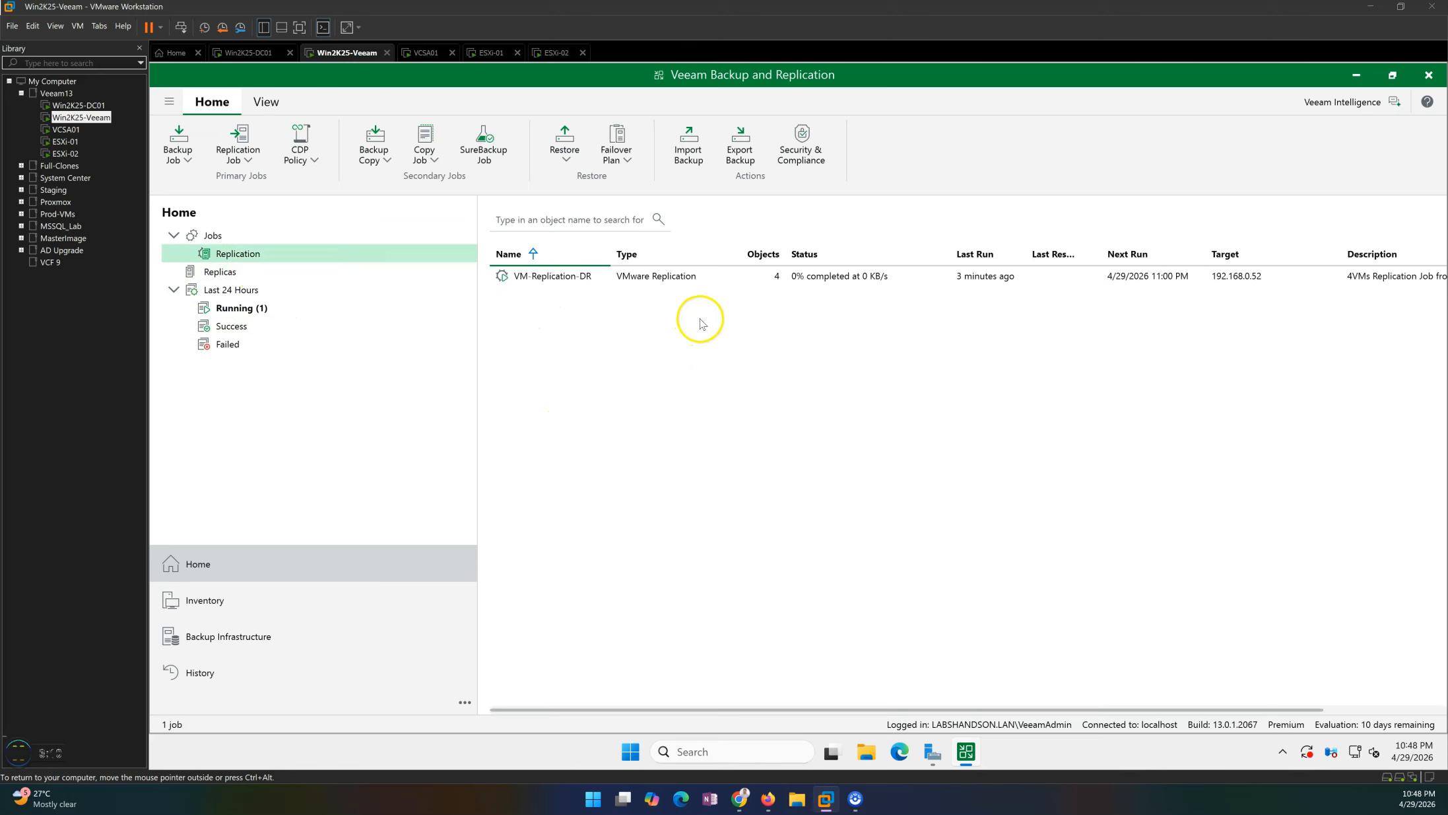
Open the VM-Replication-DR job's session details, check the Win2K25-VM02 entry, and close the dialog.
double_click(733, 276)
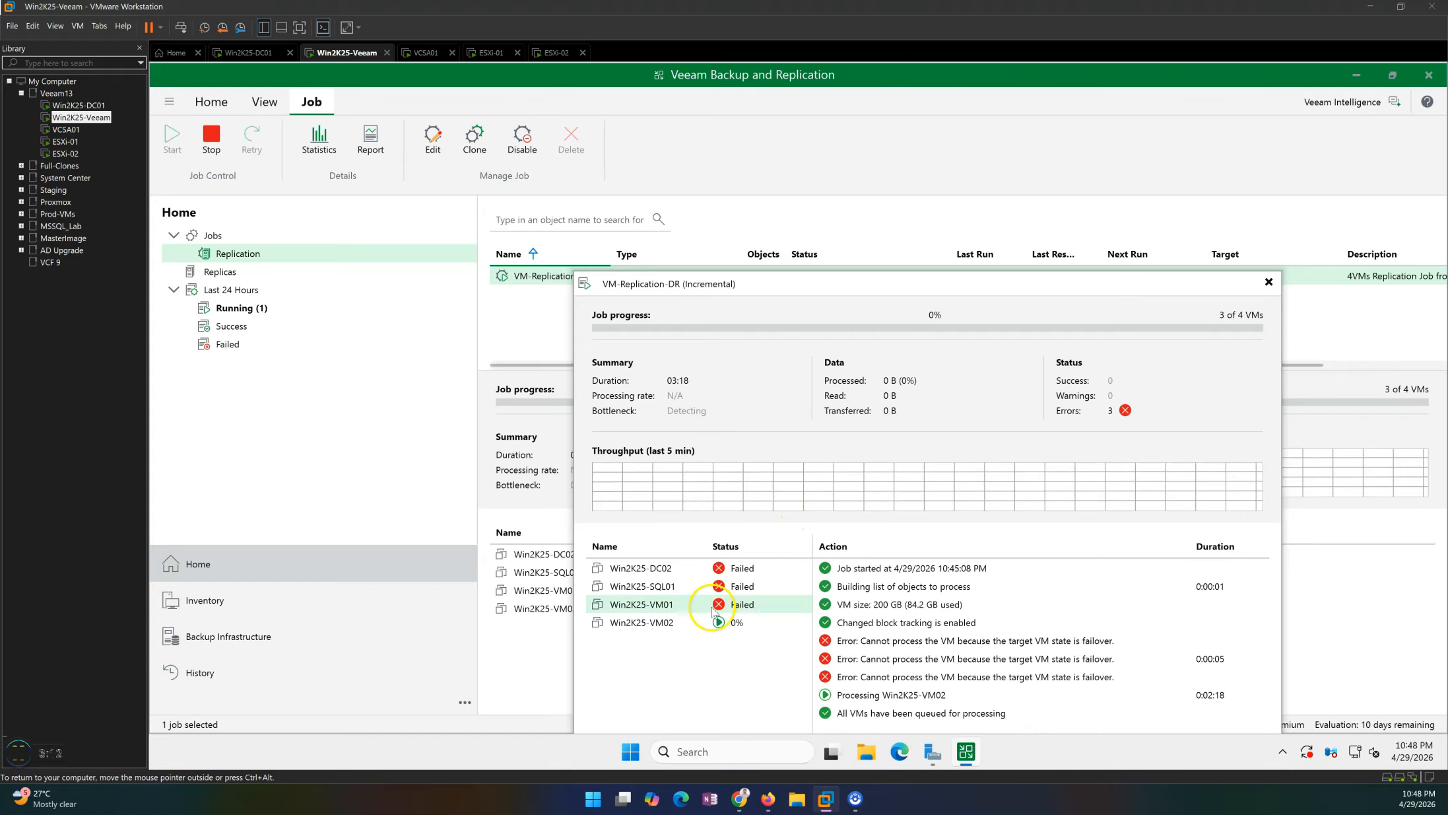
click(690, 622)
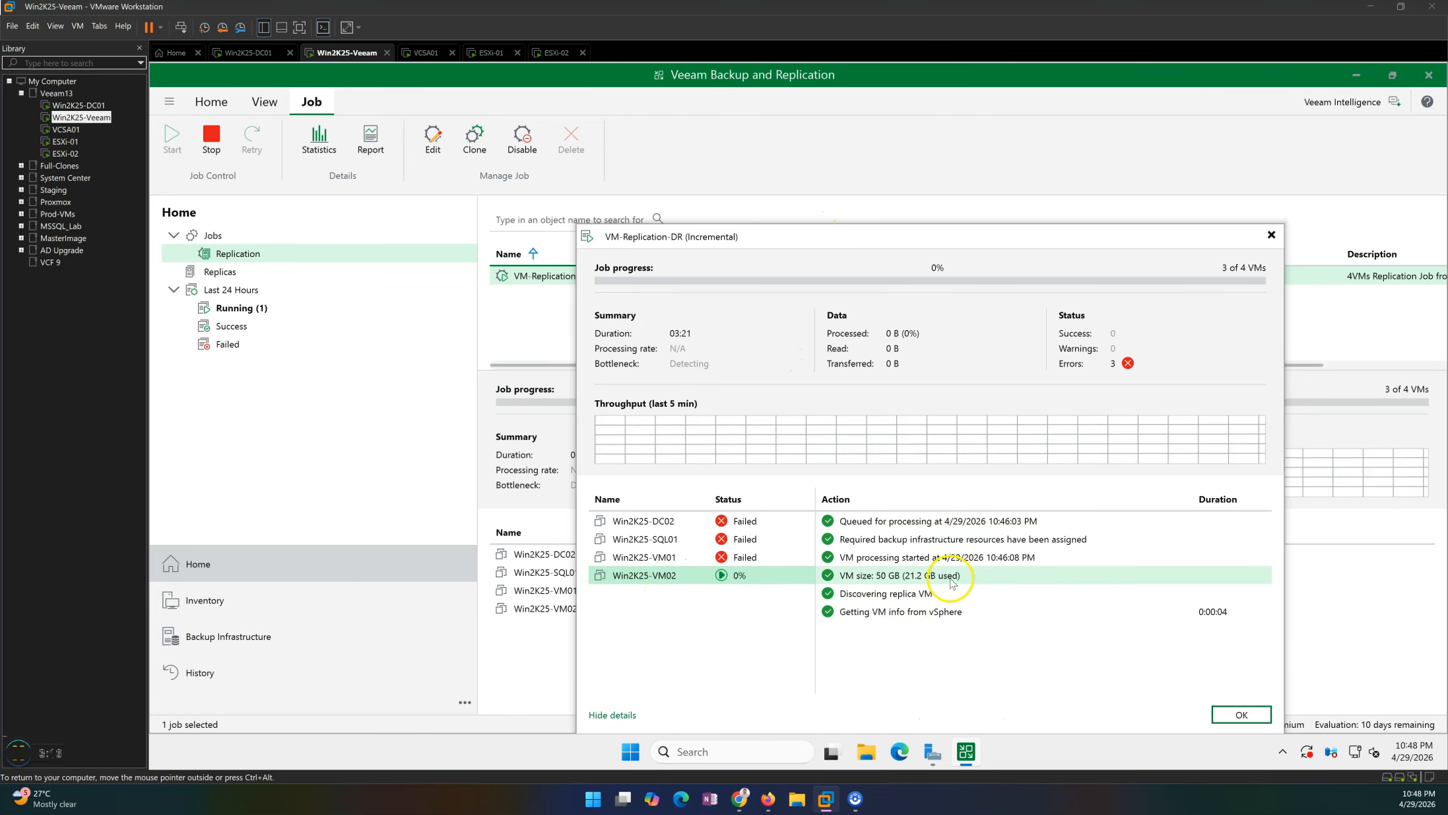
click(1241, 714)
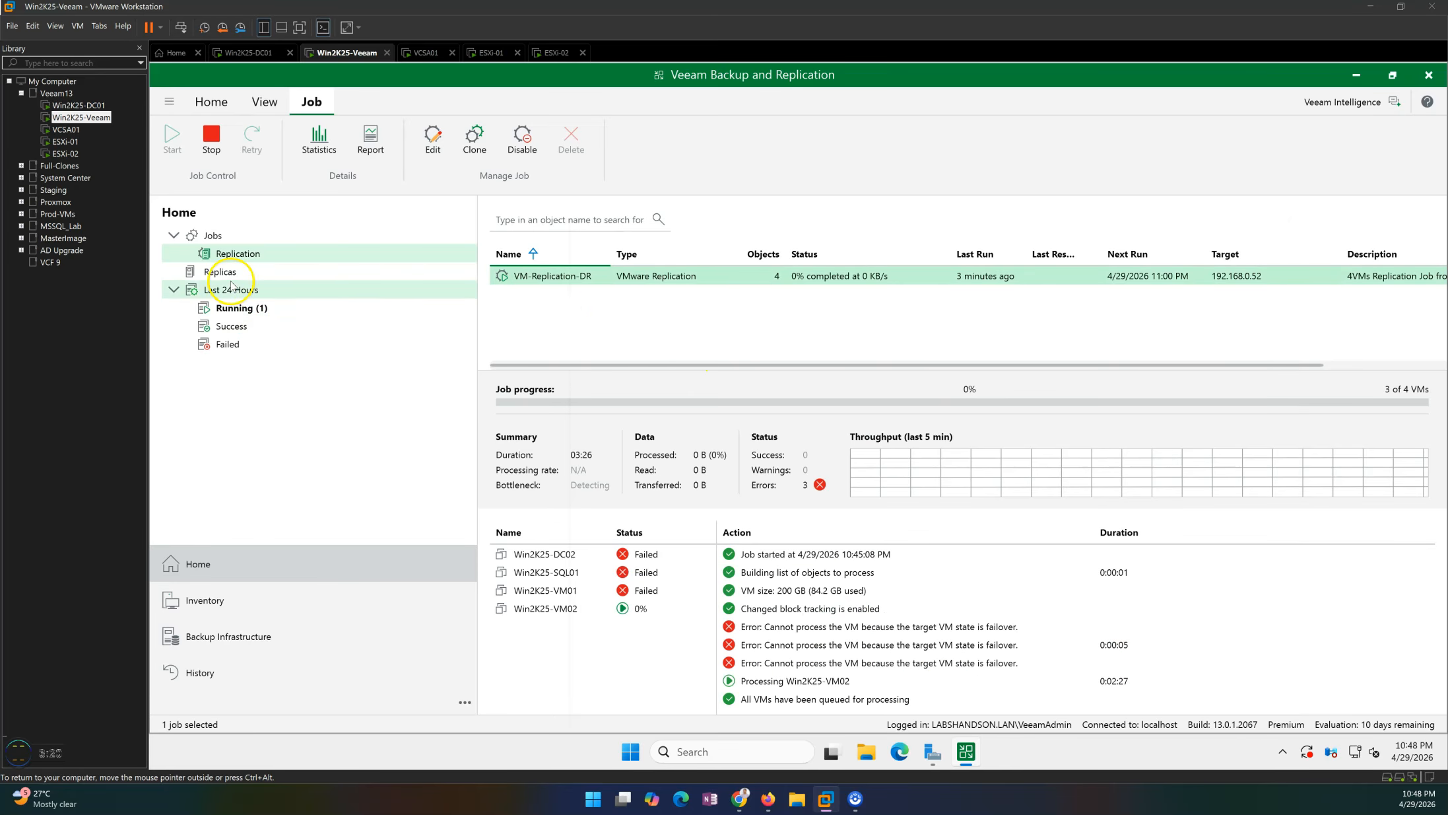
Check the replicas list for the Win2K25-VM02 replica's status, then return to the replication jobs list.
click(265, 275)
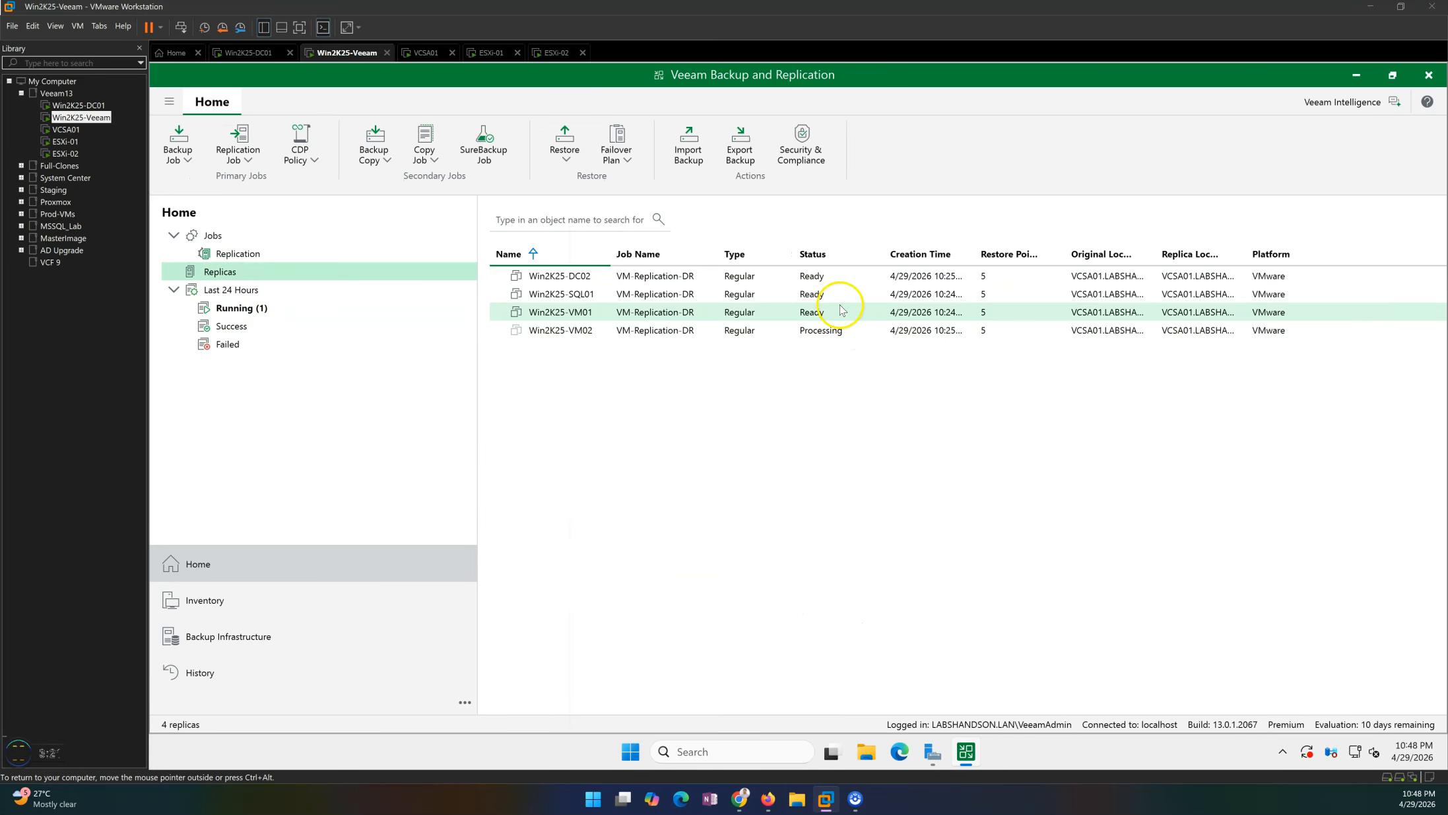
click(783, 336)
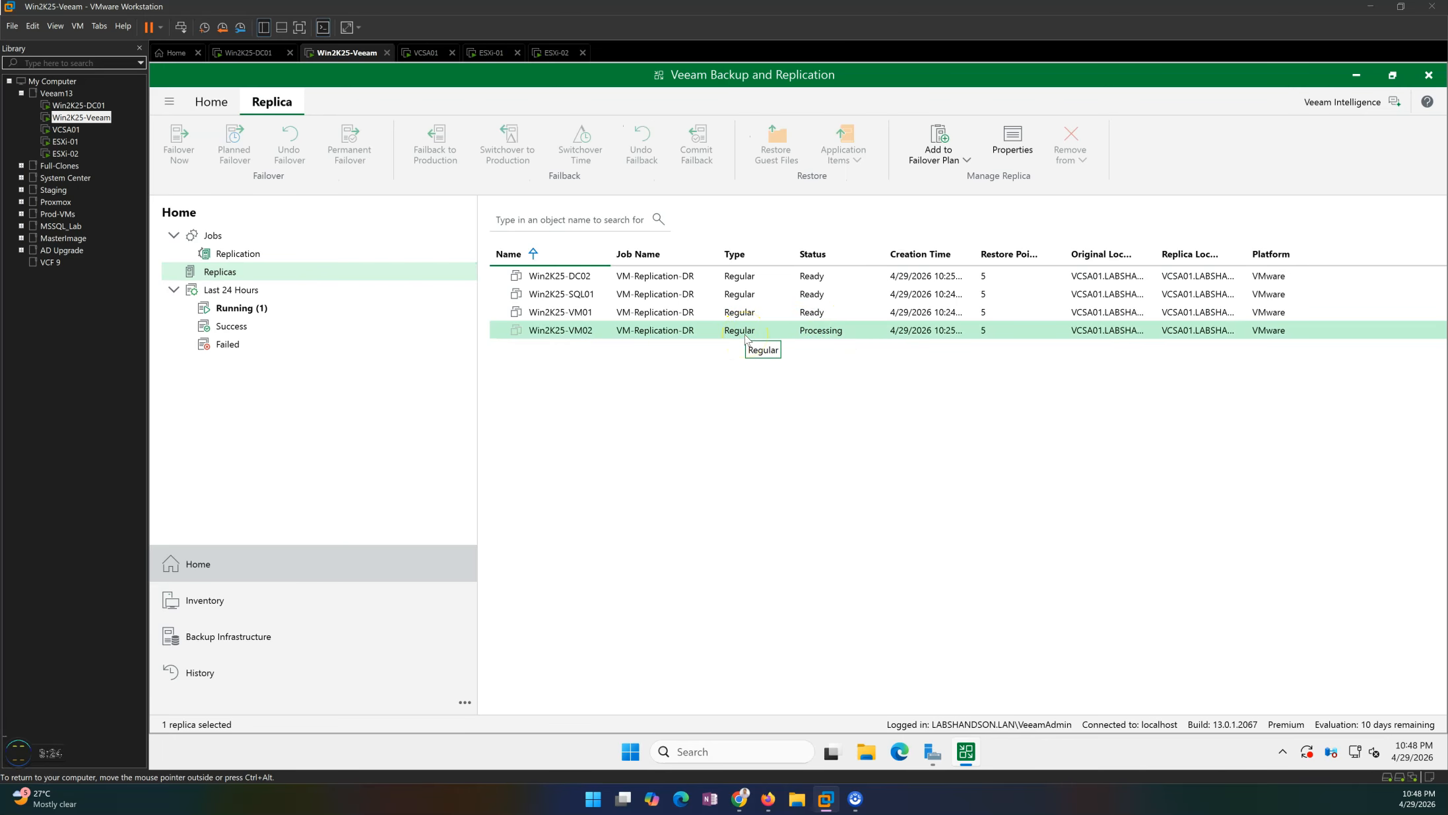
click(235, 257)
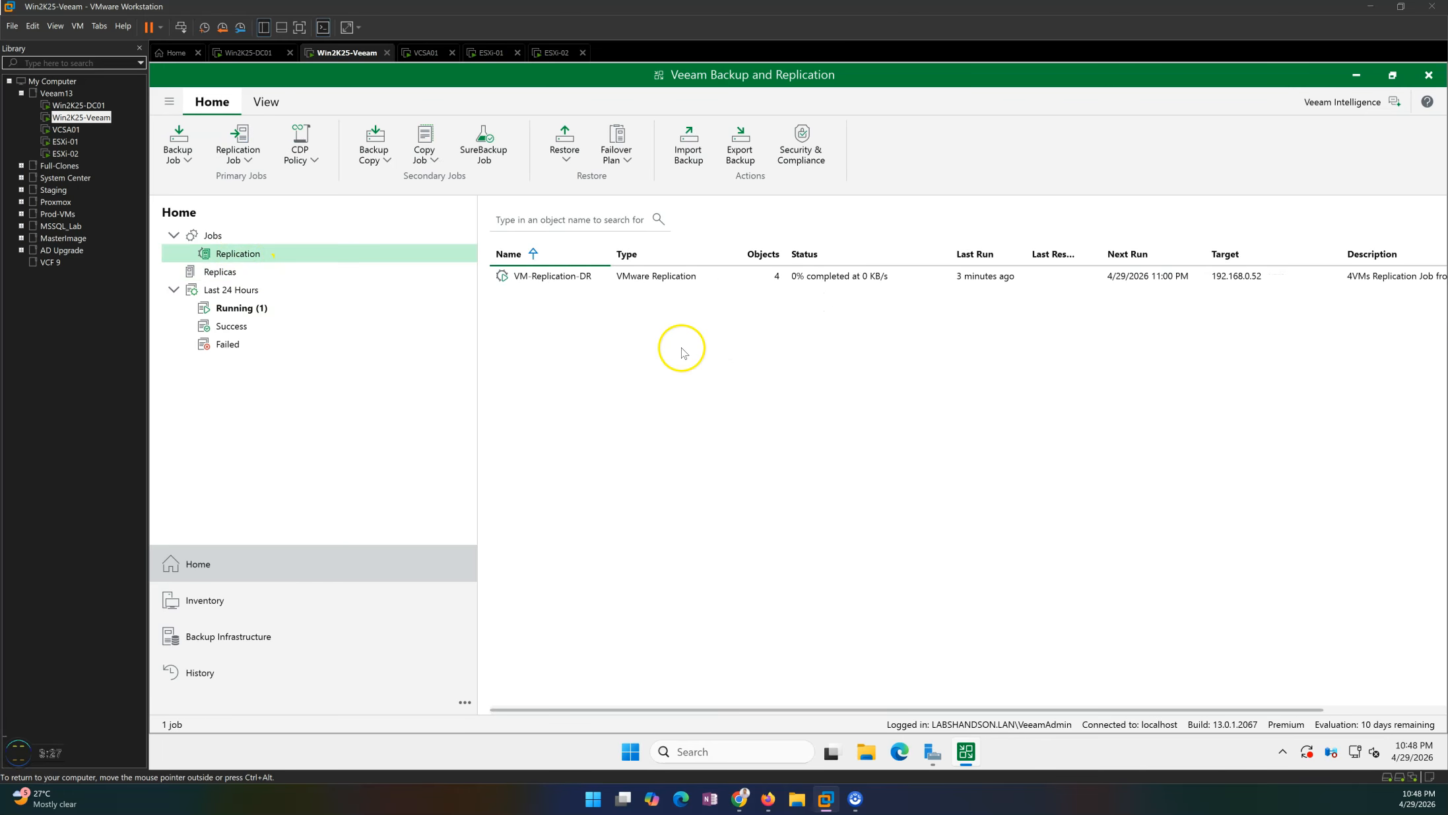
Open the VM-Replication-DR session details, review each VM's action log, and close the dialog.
double_click(701, 280)
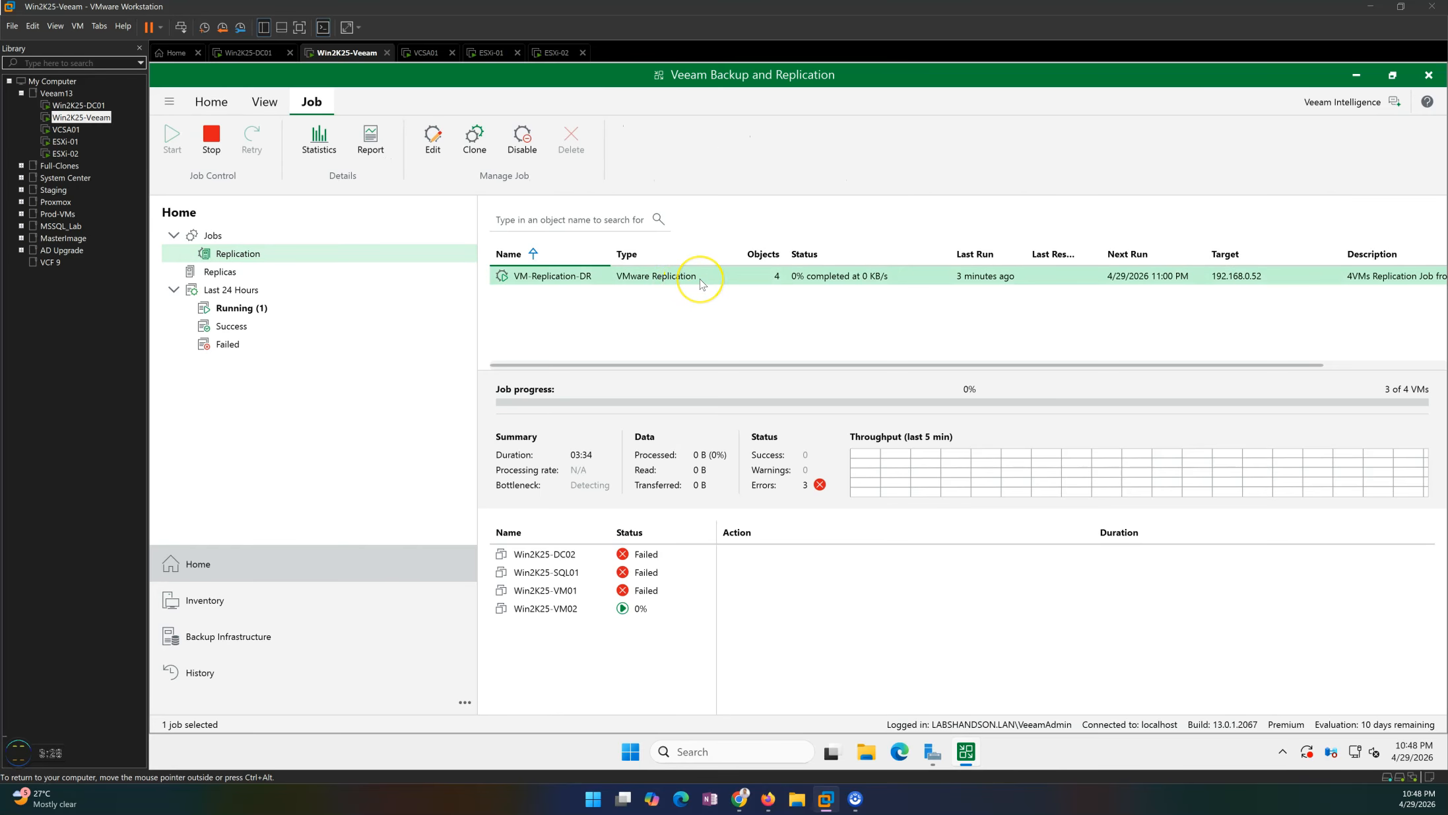
click(563, 511)
click(569, 494)
click(567, 457)
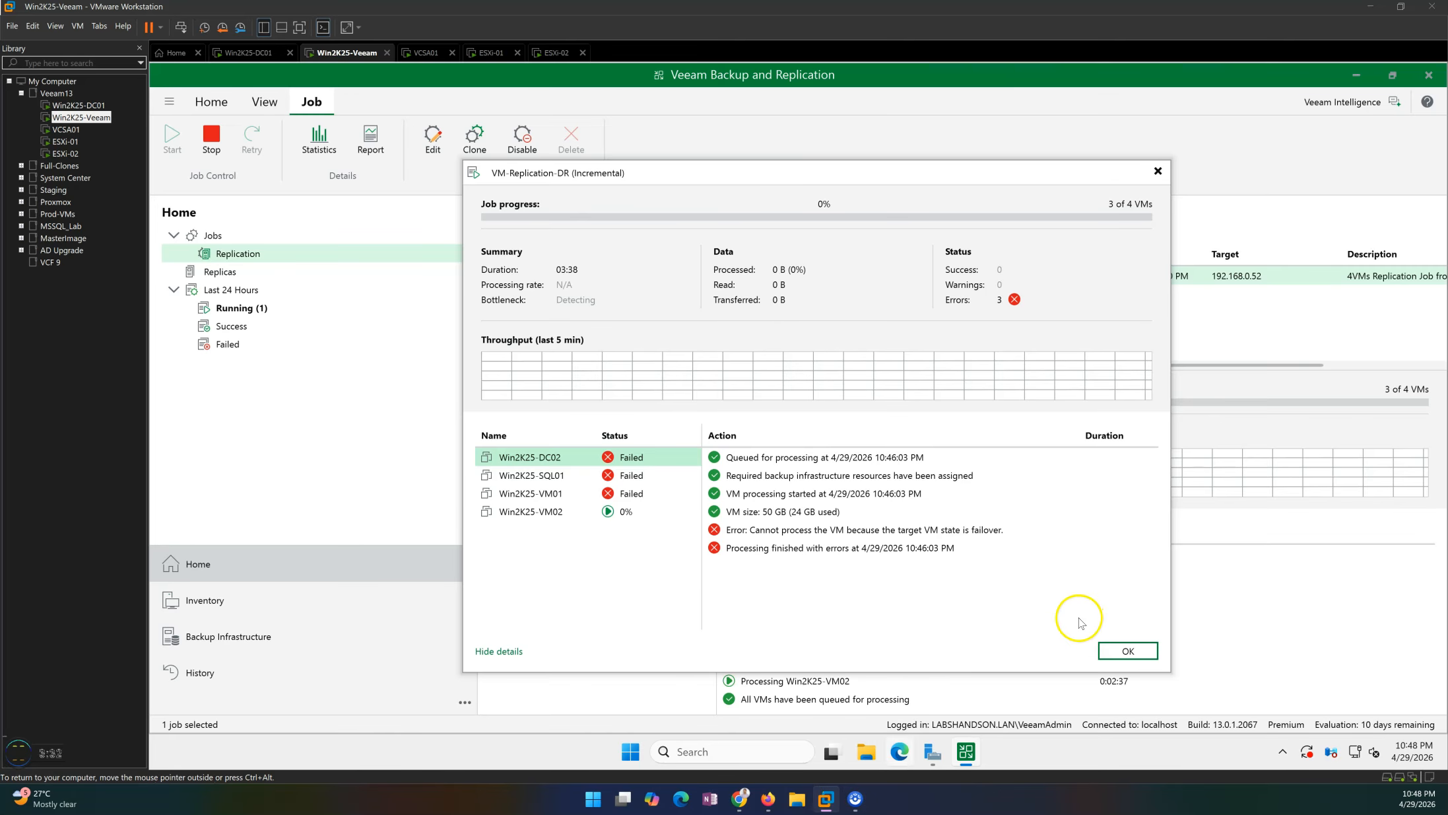
click(578, 519)
click(576, 499)
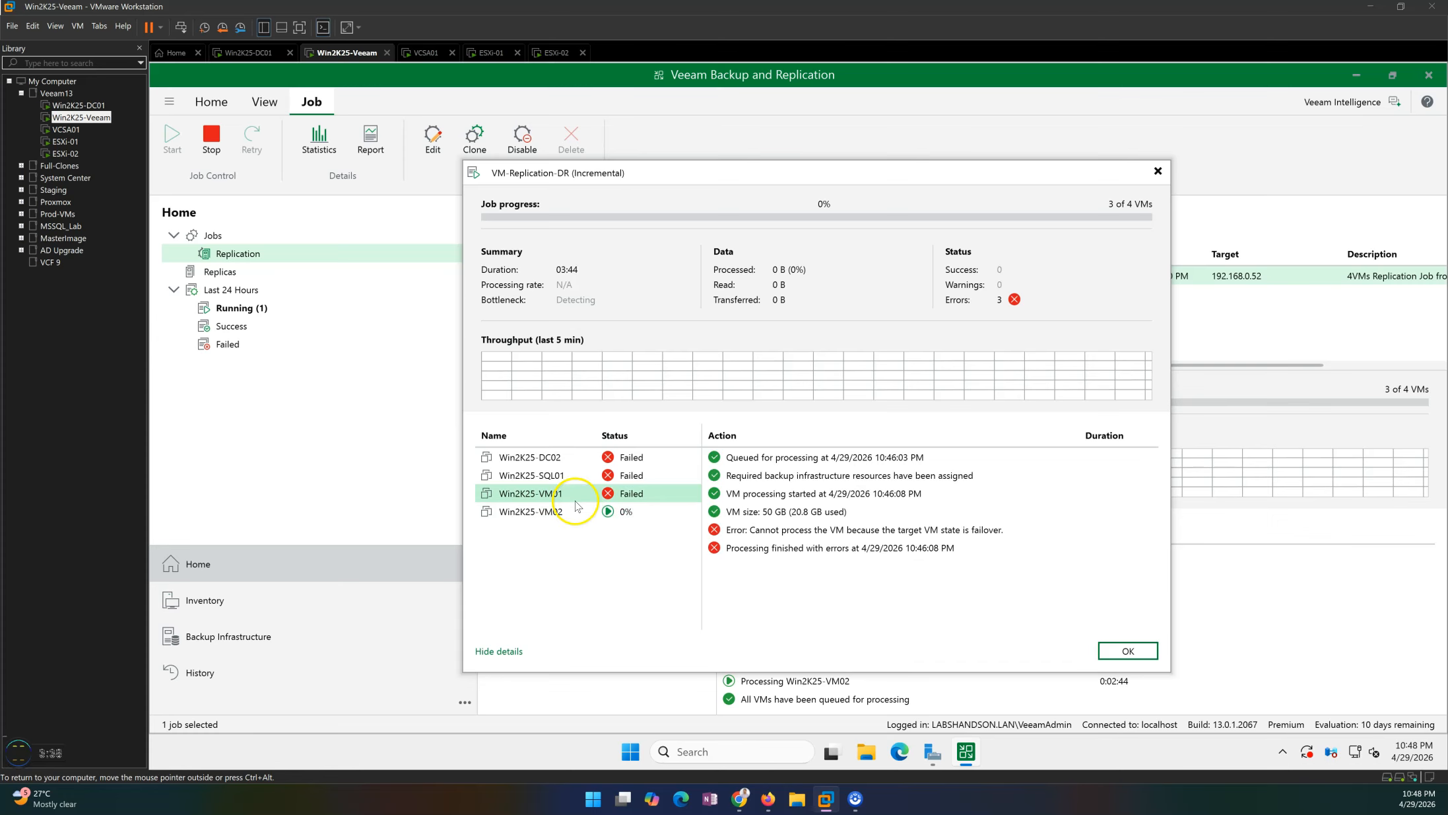
click(596, 552)
click(1127, 648)
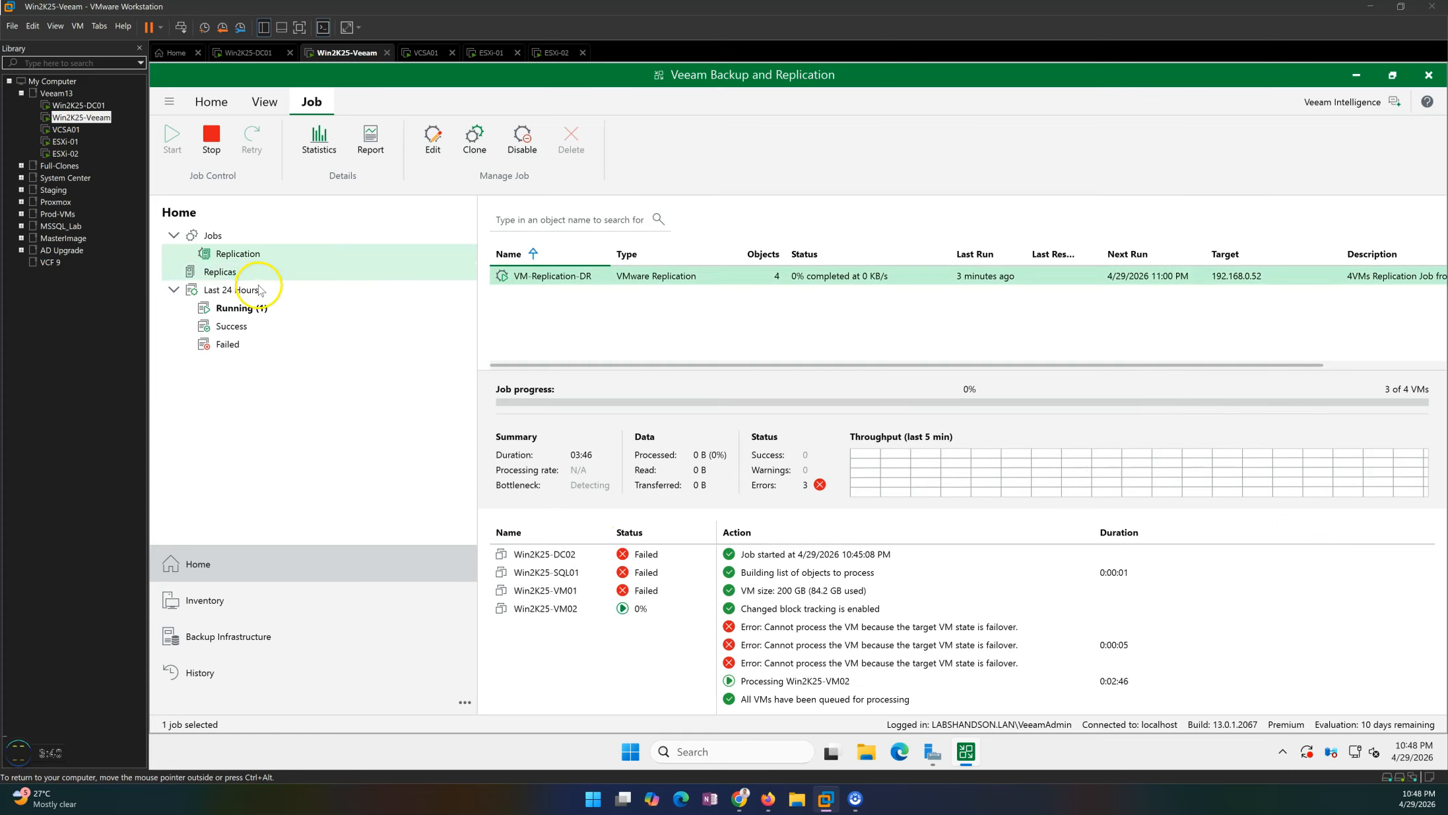
Reopen the VM-Replication-DR session details and monitor the Win2K25-VM02 replication progress against the failed VMs.
click(244, 256)
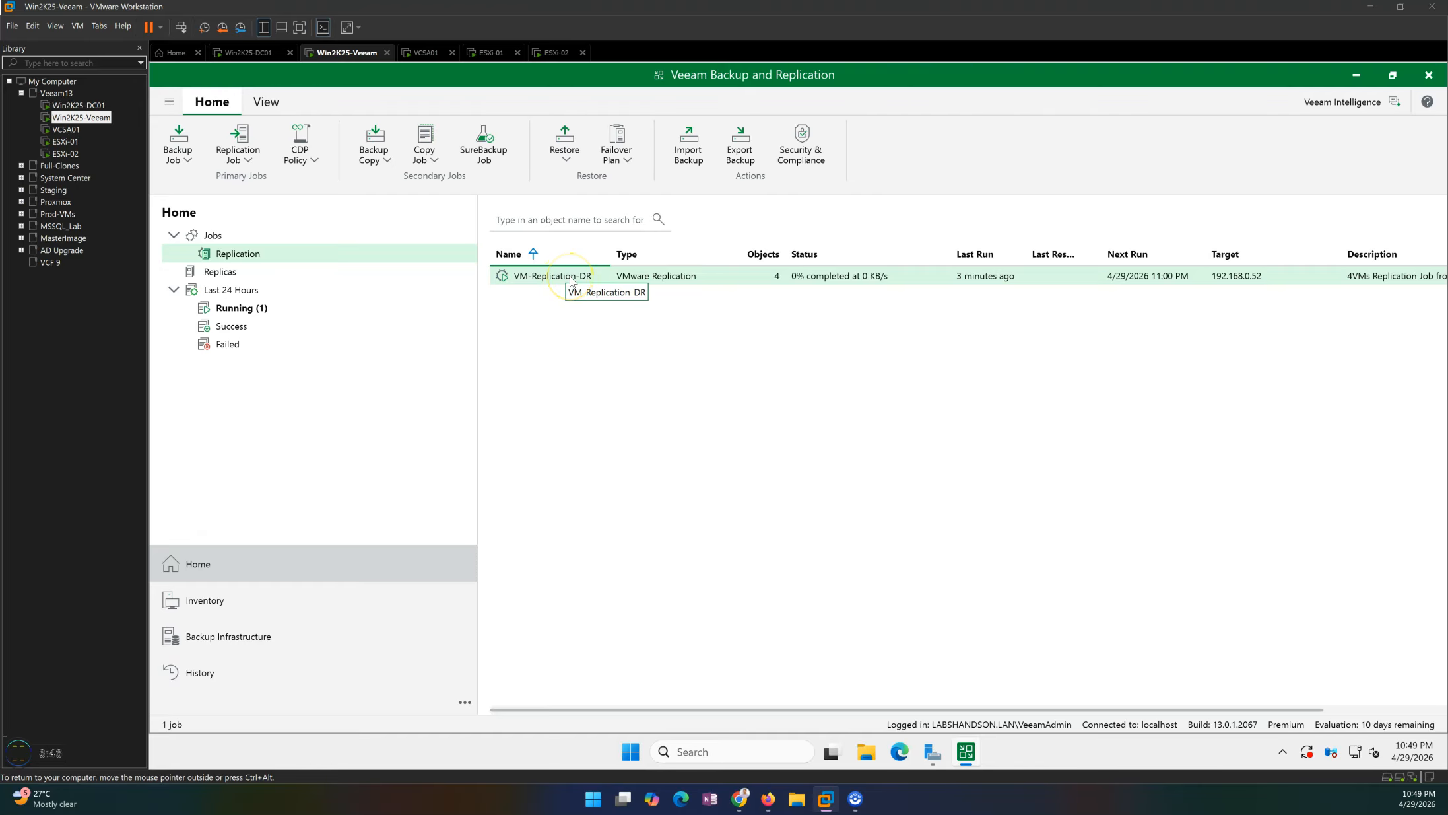
double_click(571, 280)
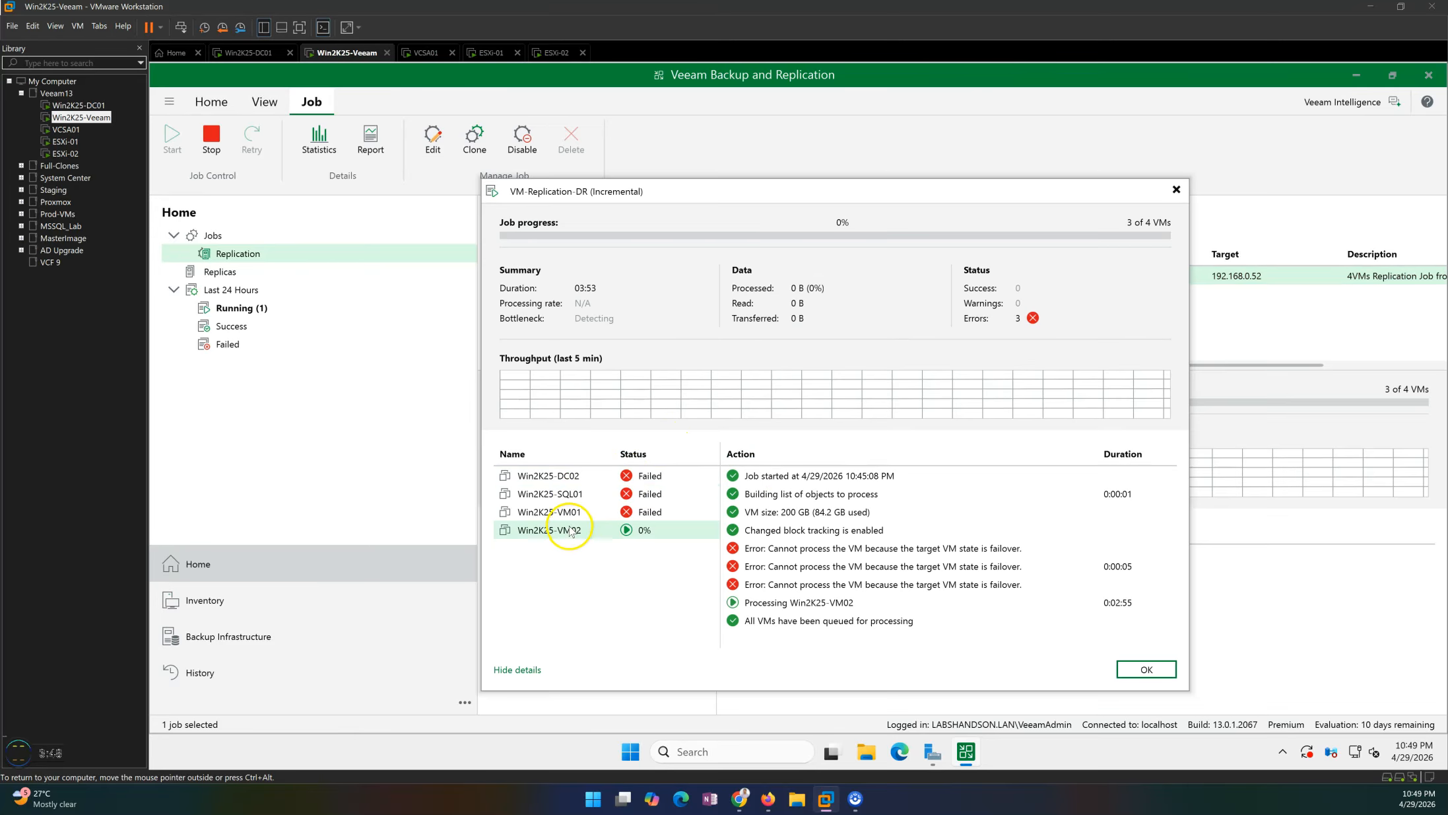
click(571, 531)
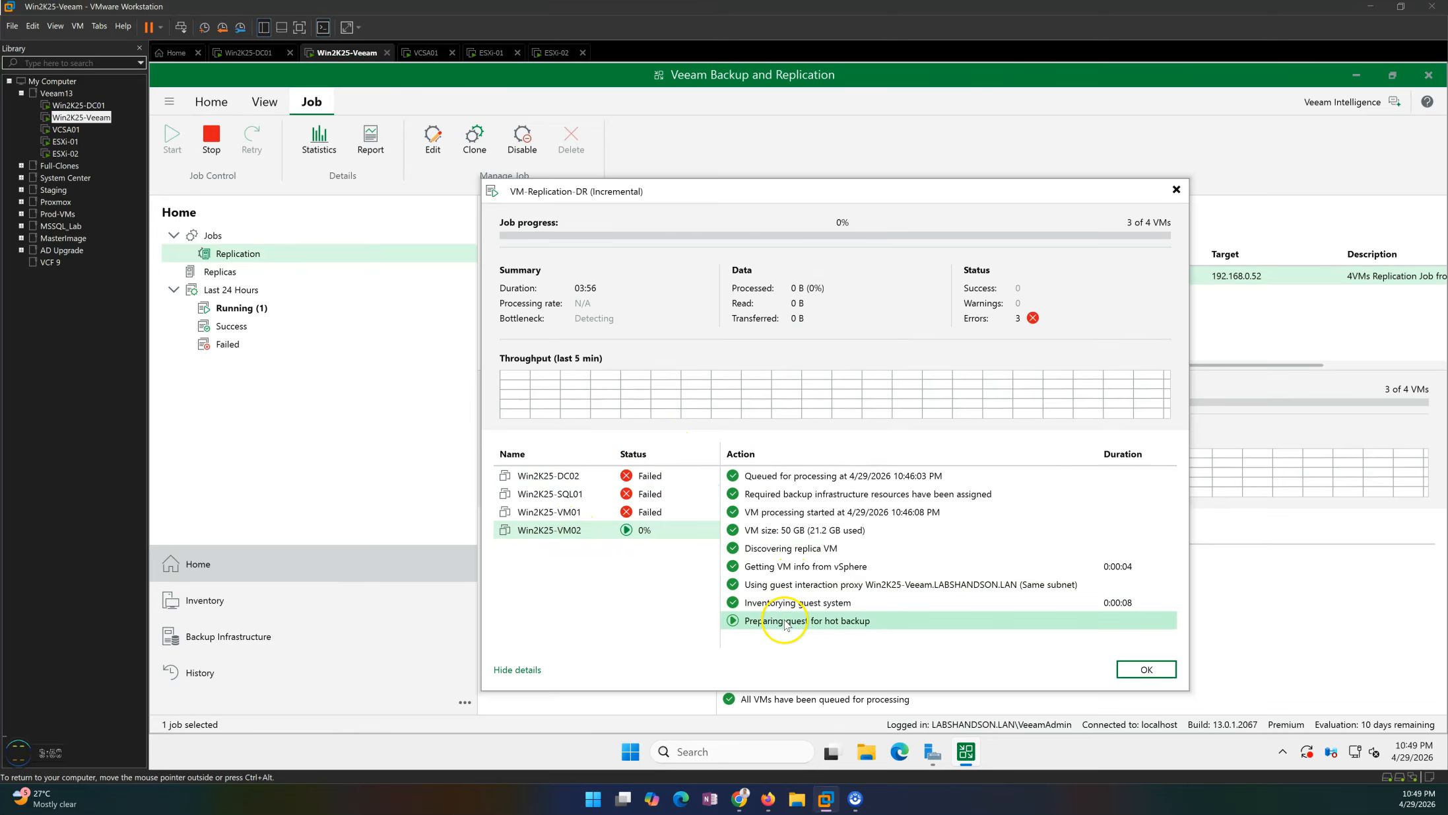
drag(664, 194, 690, 261)
click(595, 561)
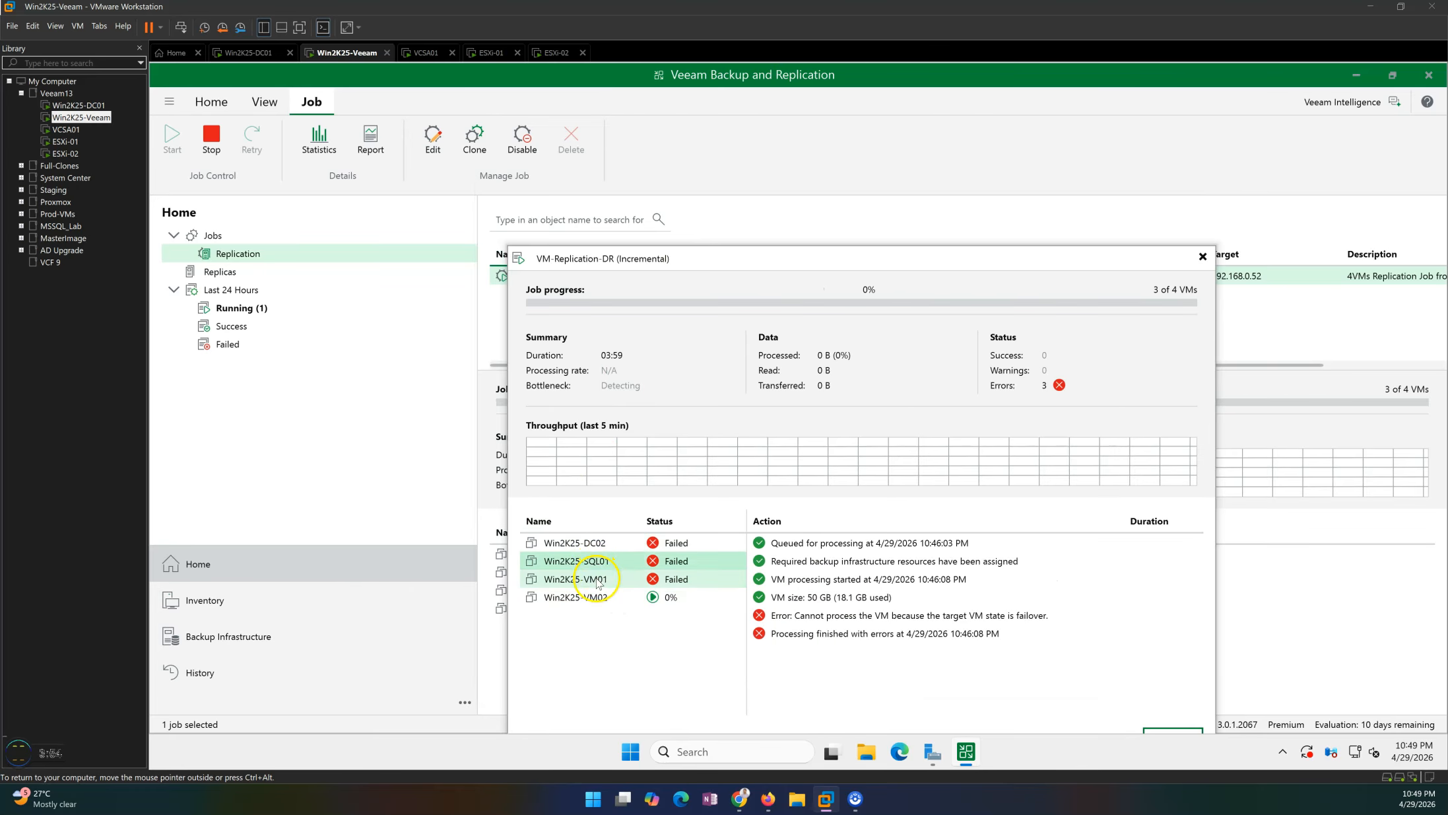
click(592, 544)
click(591, 579)
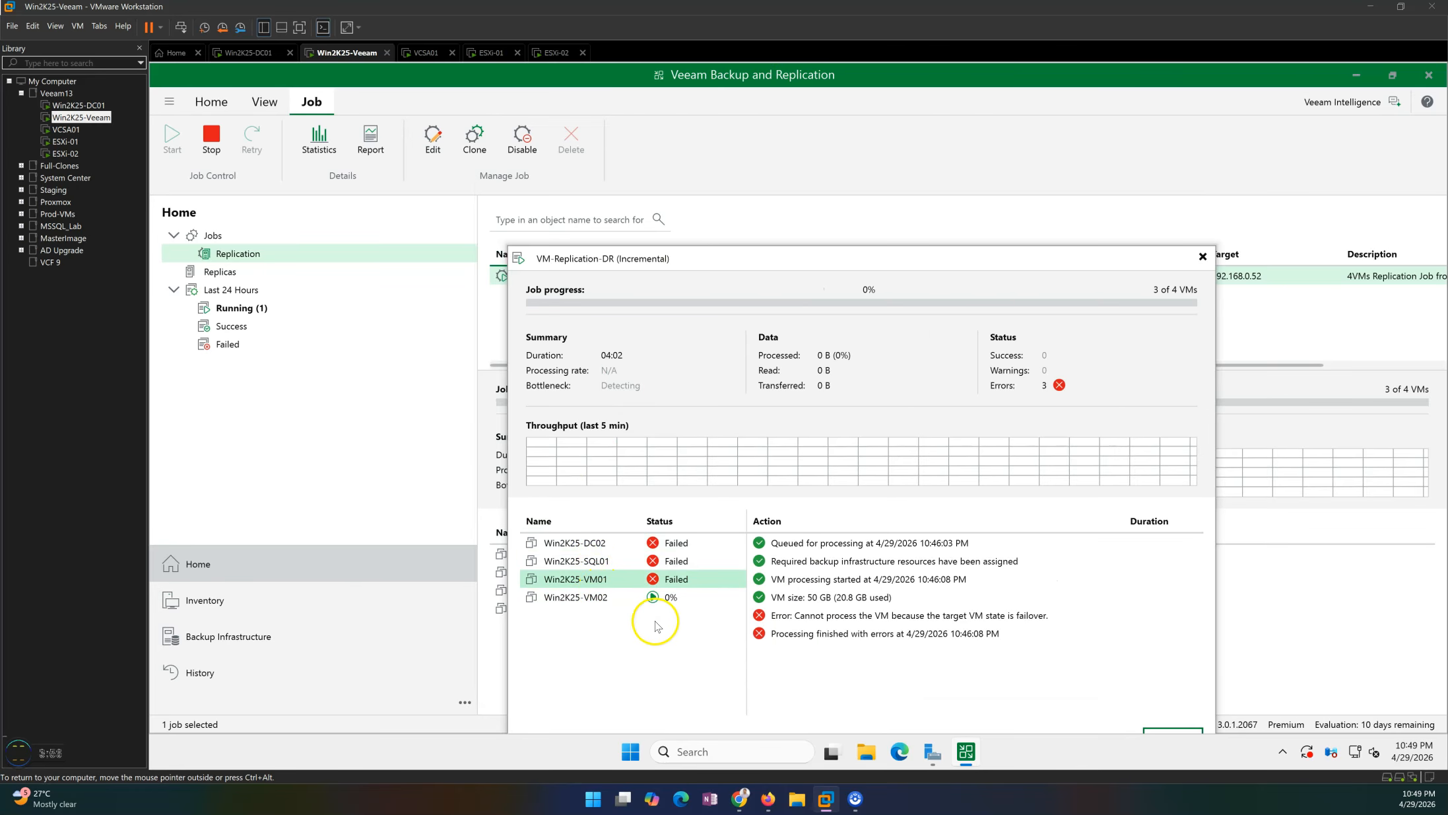
click(594, 599)
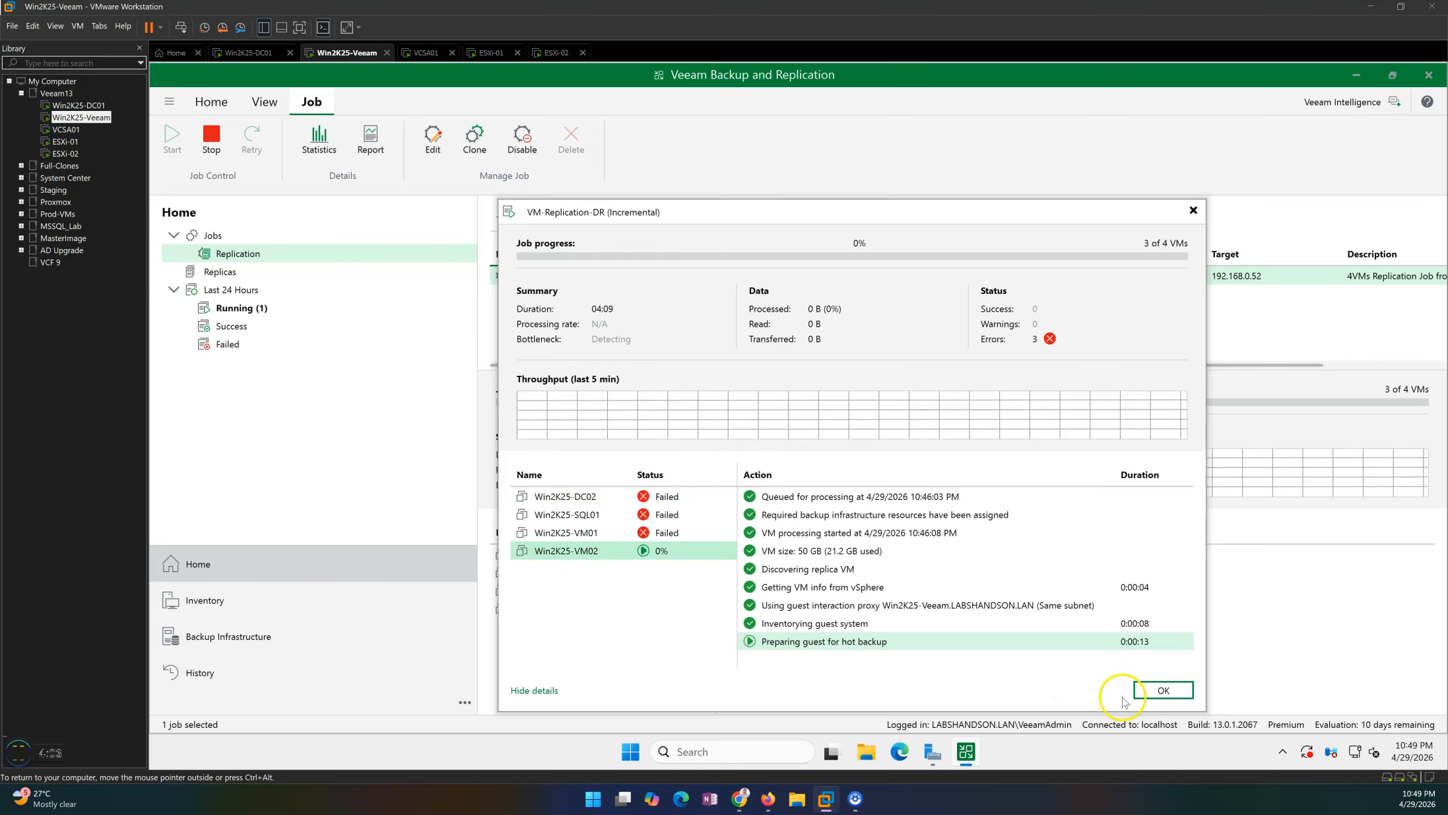
click(564, 534)
click(566, 552)
click(568, 498)
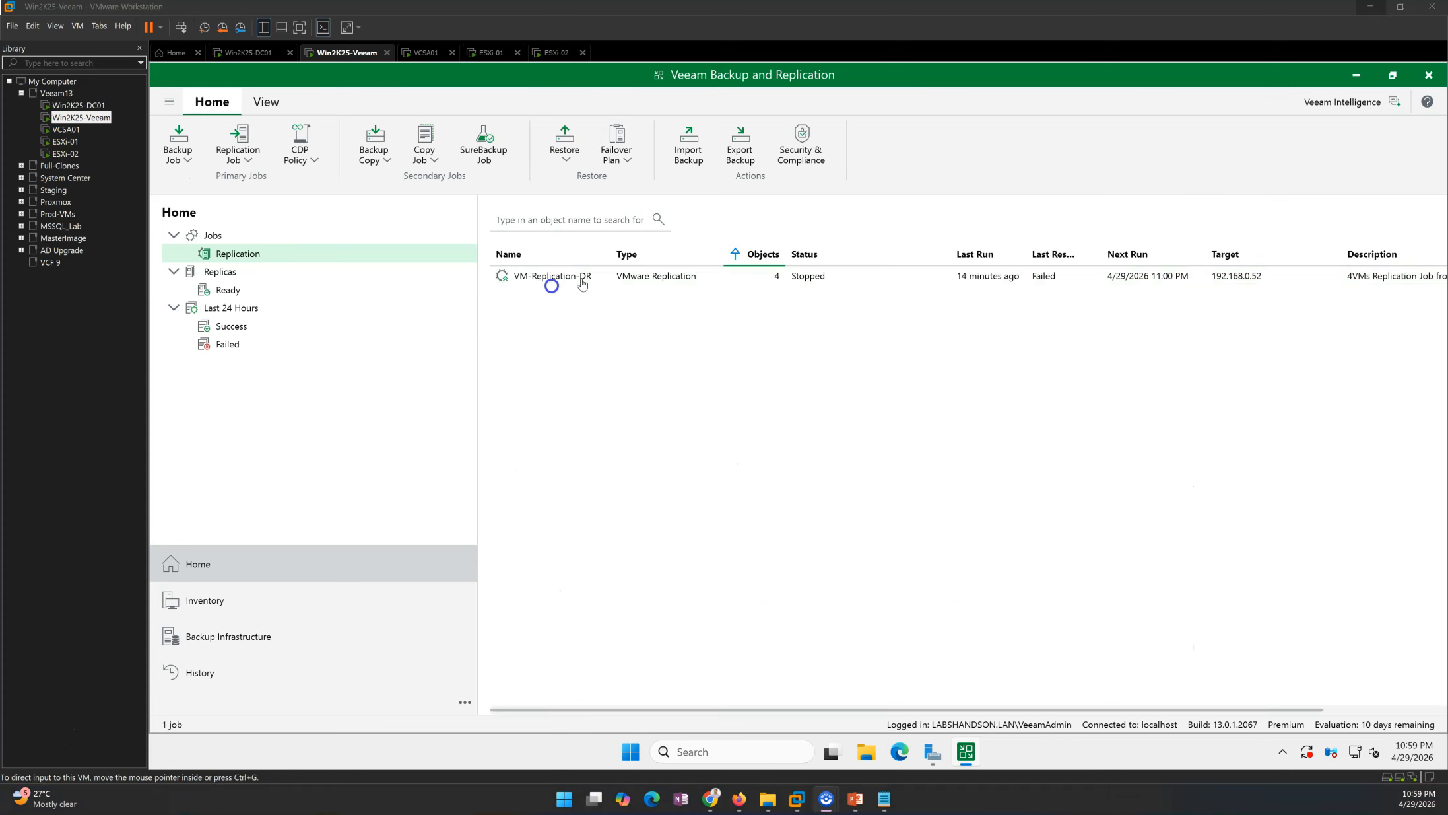
Retry the stopped VM-Replication-DR job after reviewing its per-VM results.
click(587, 283)
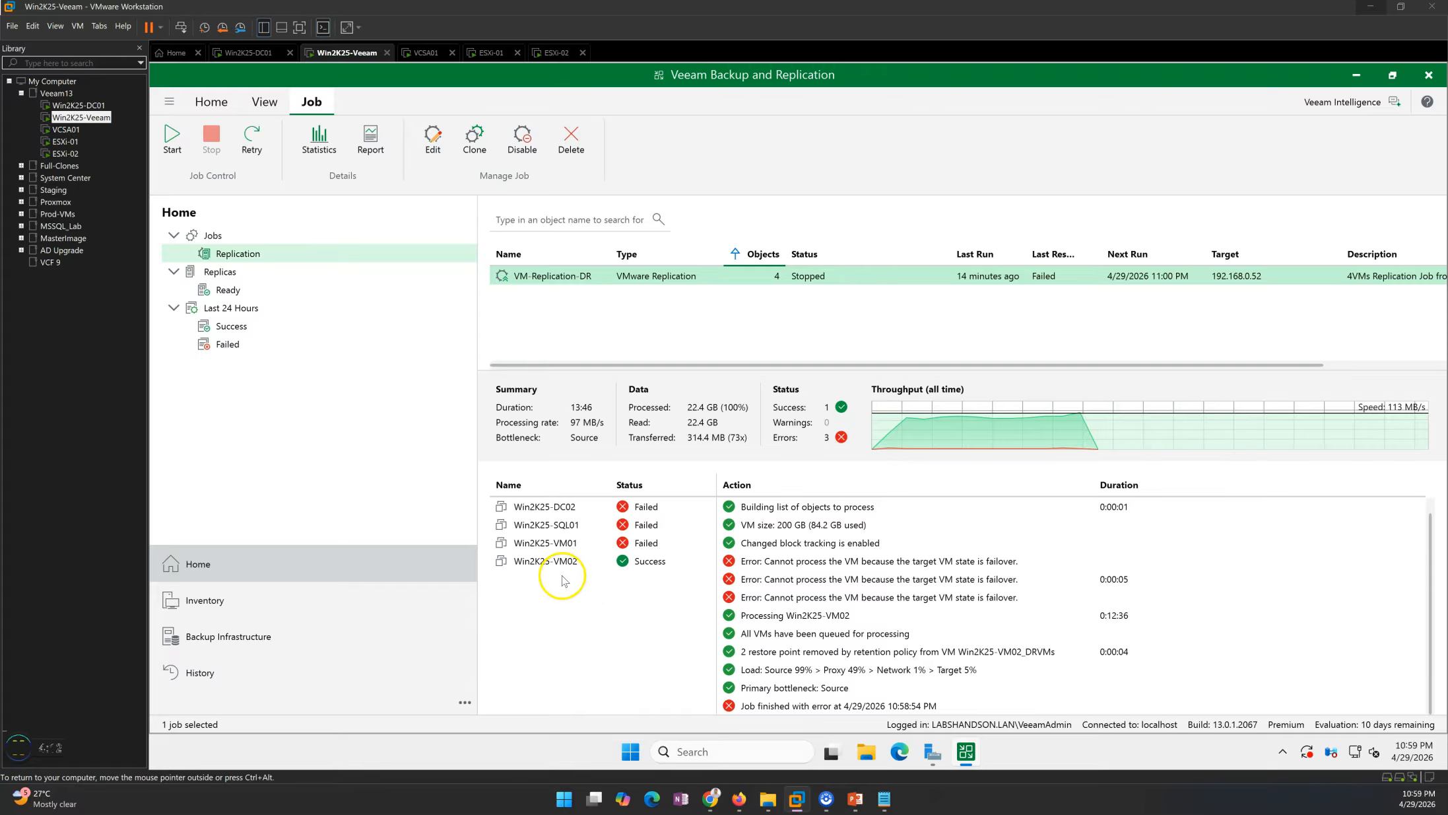
click(614, 562)
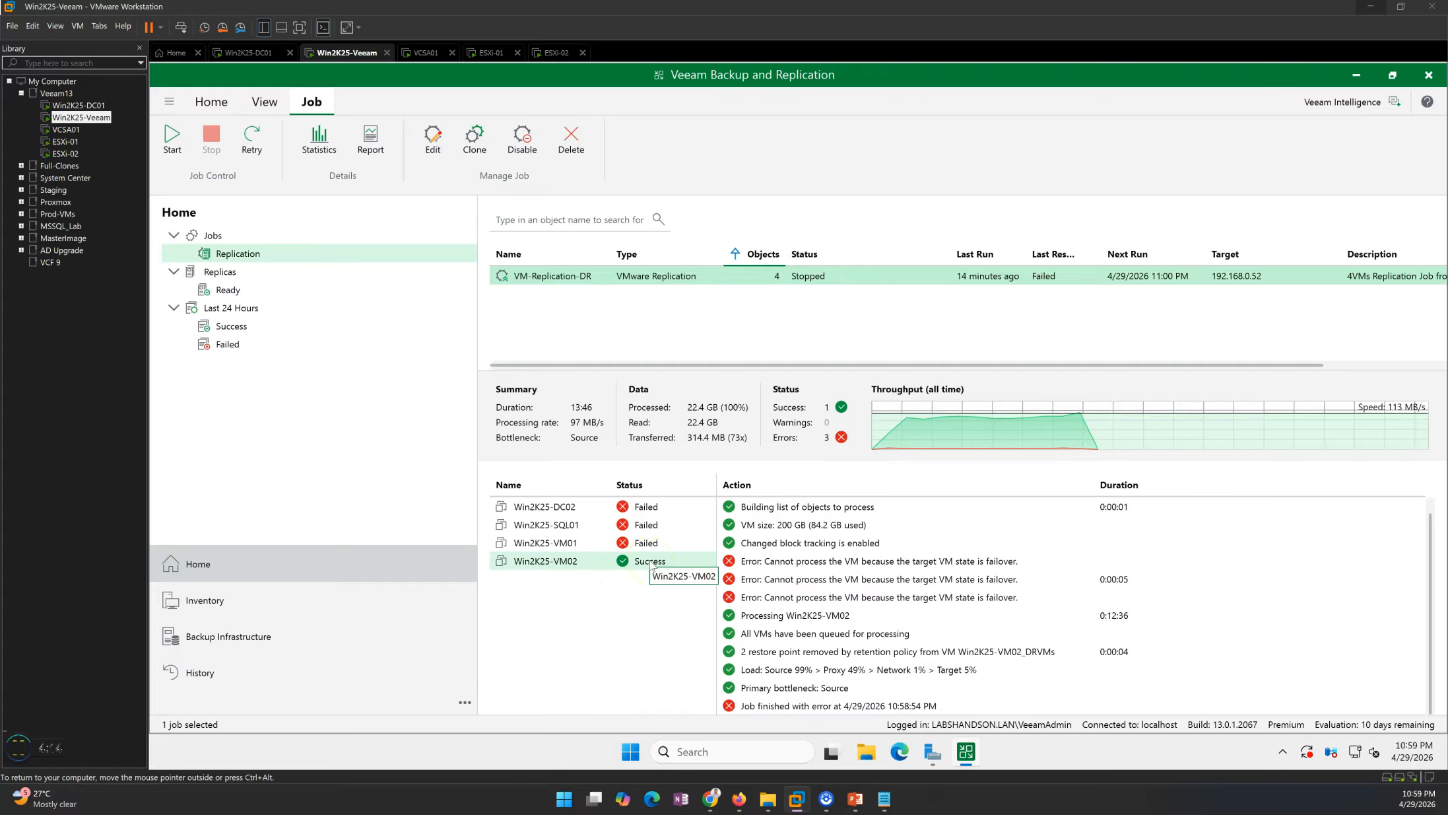
right_click(692, 282)
click(734, 331)
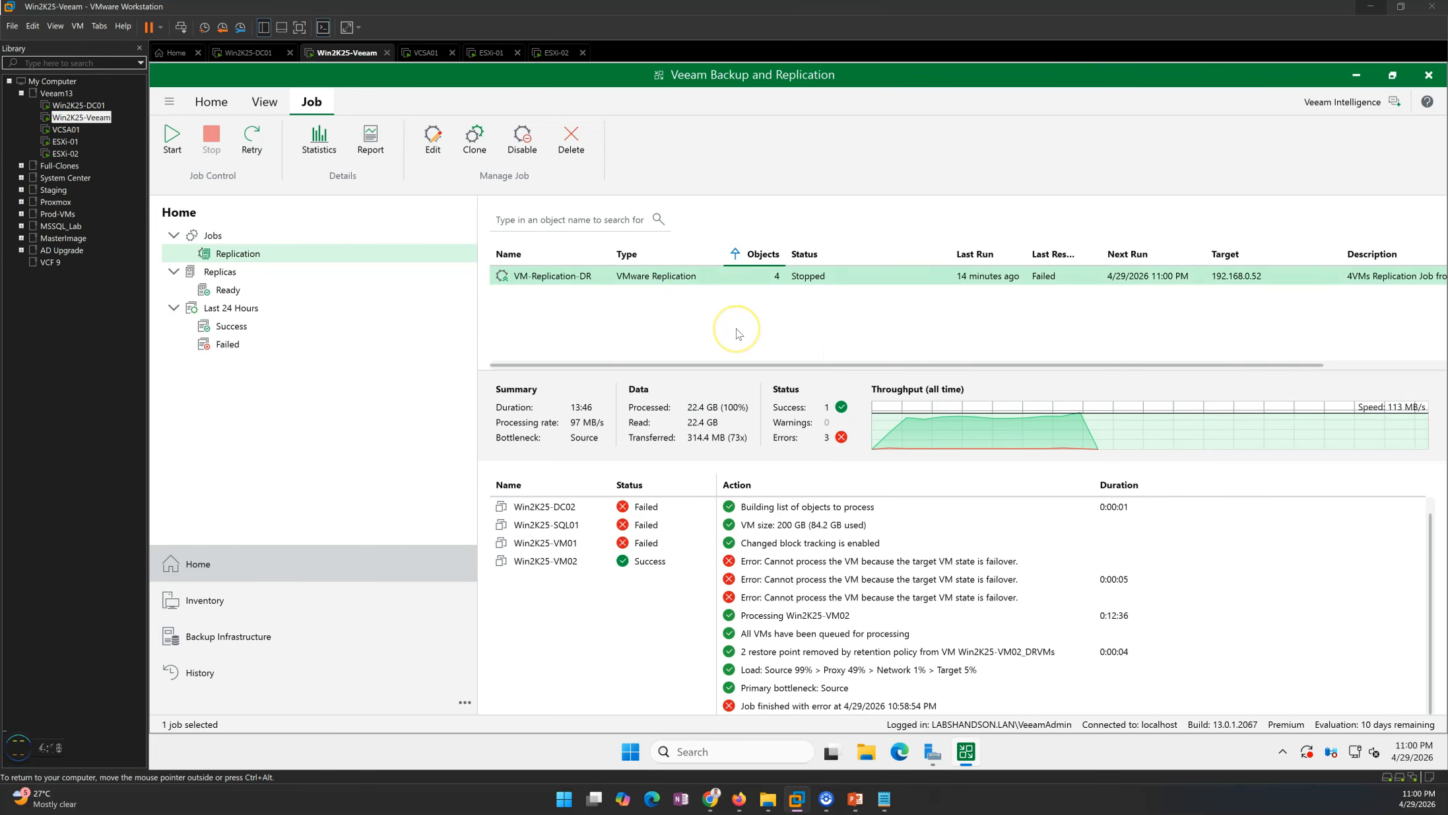
Review the ready replicas list for each VM's replica status.
click(228, 289)
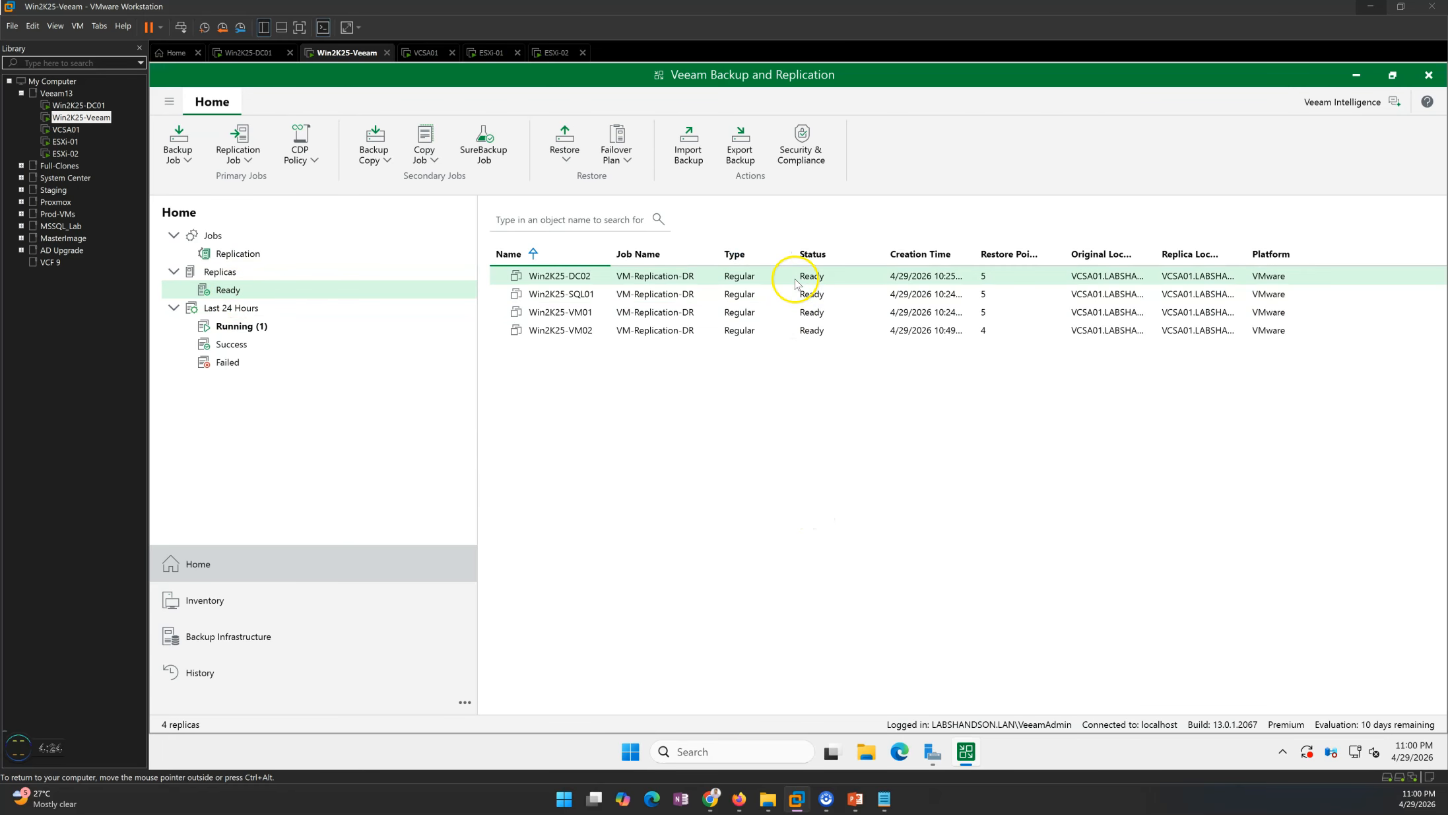
click(810, 295)
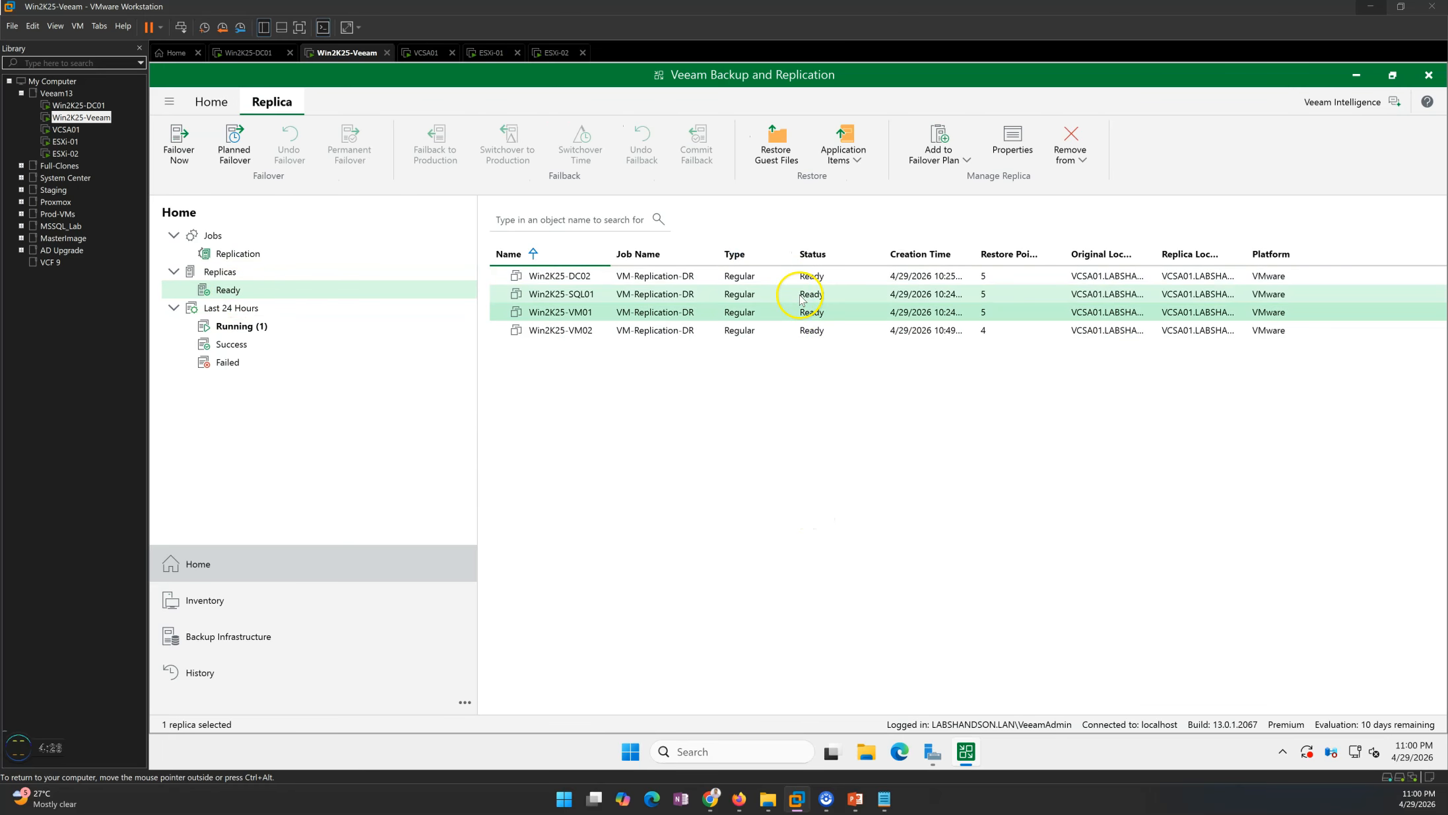
click(239, 262)
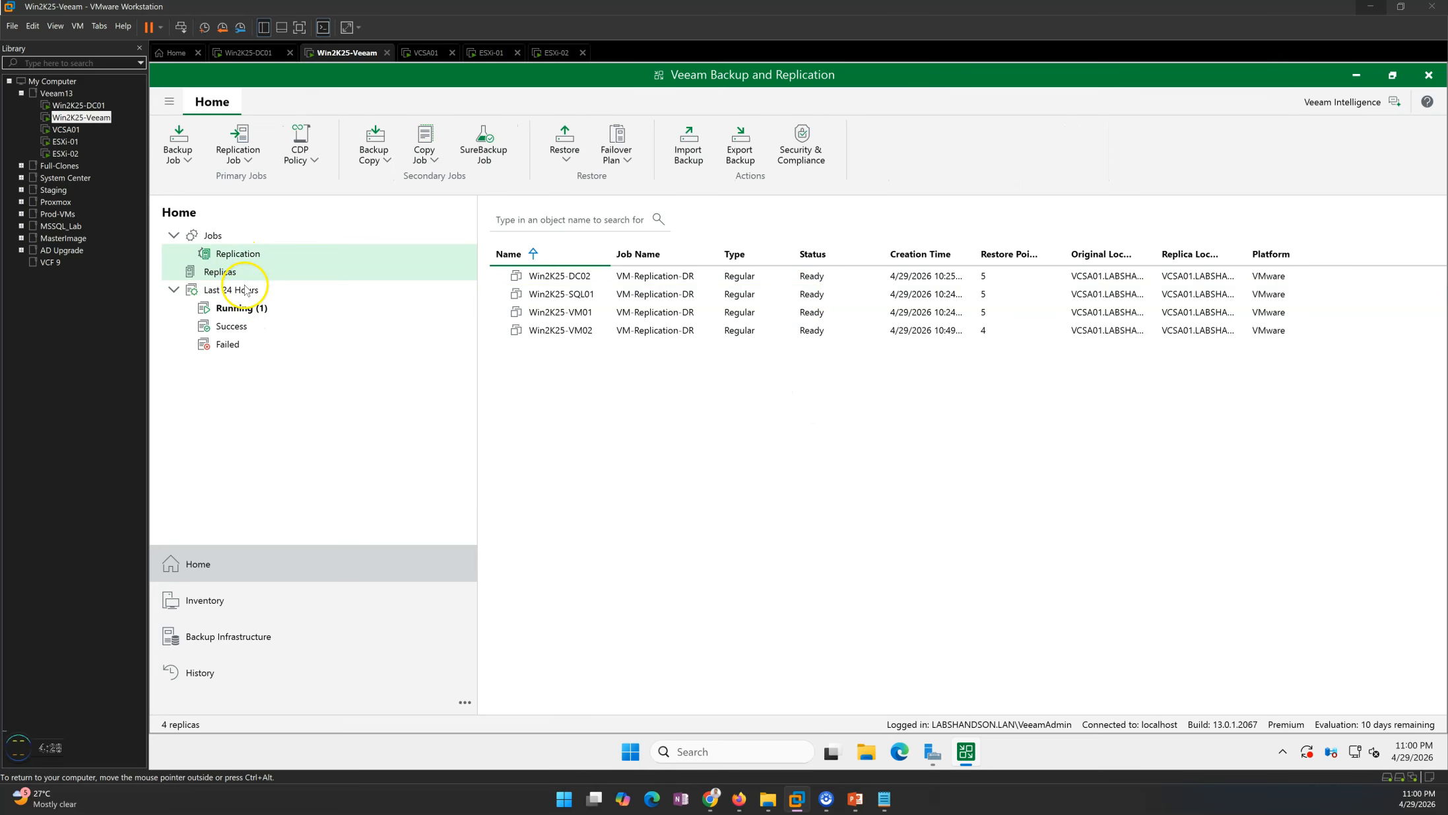
Open the running sessions and select the VM-Replication-DR retry session to view its progress.
click(259, 318)
click(716, 277)
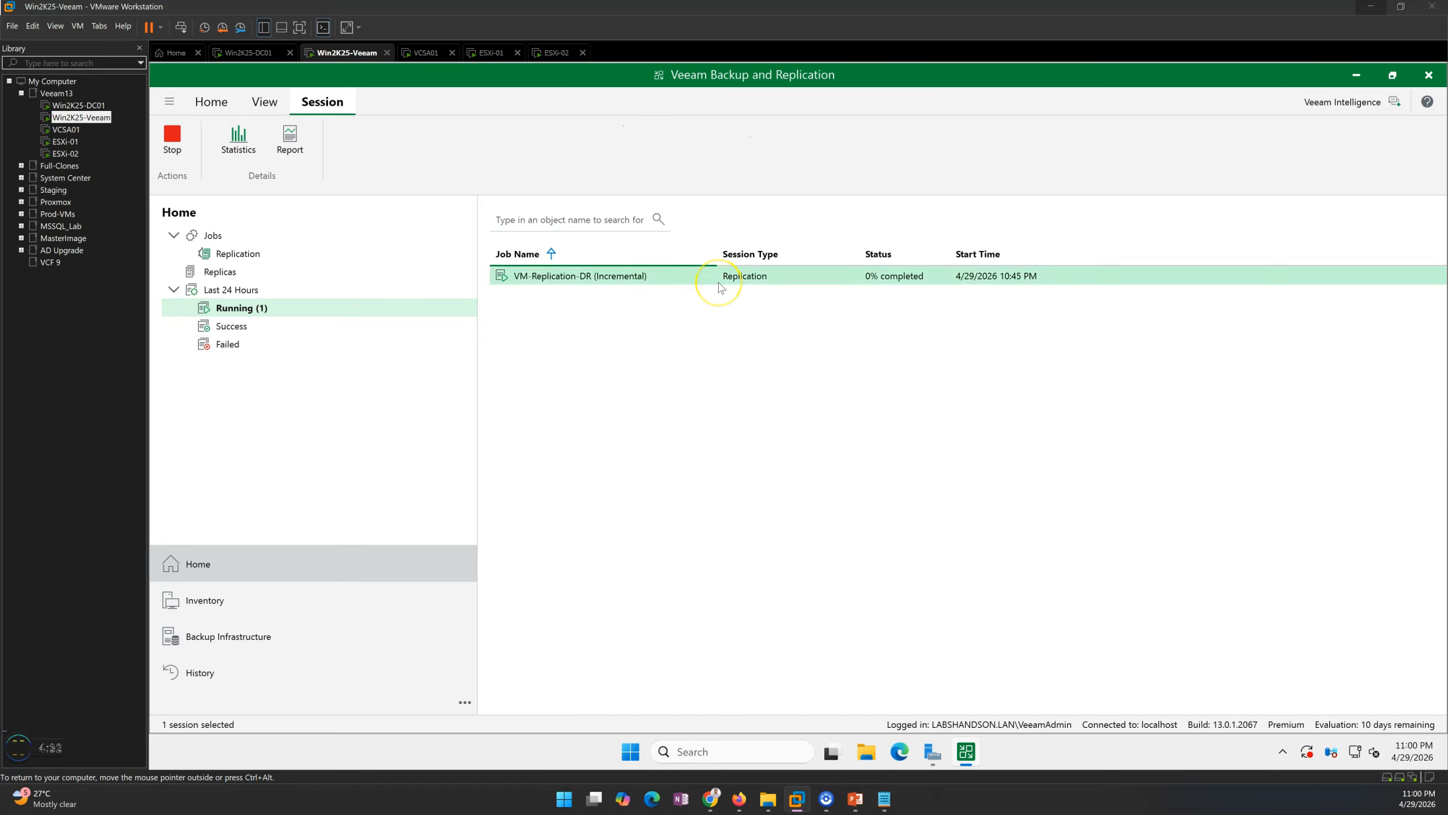
click(610, 278)
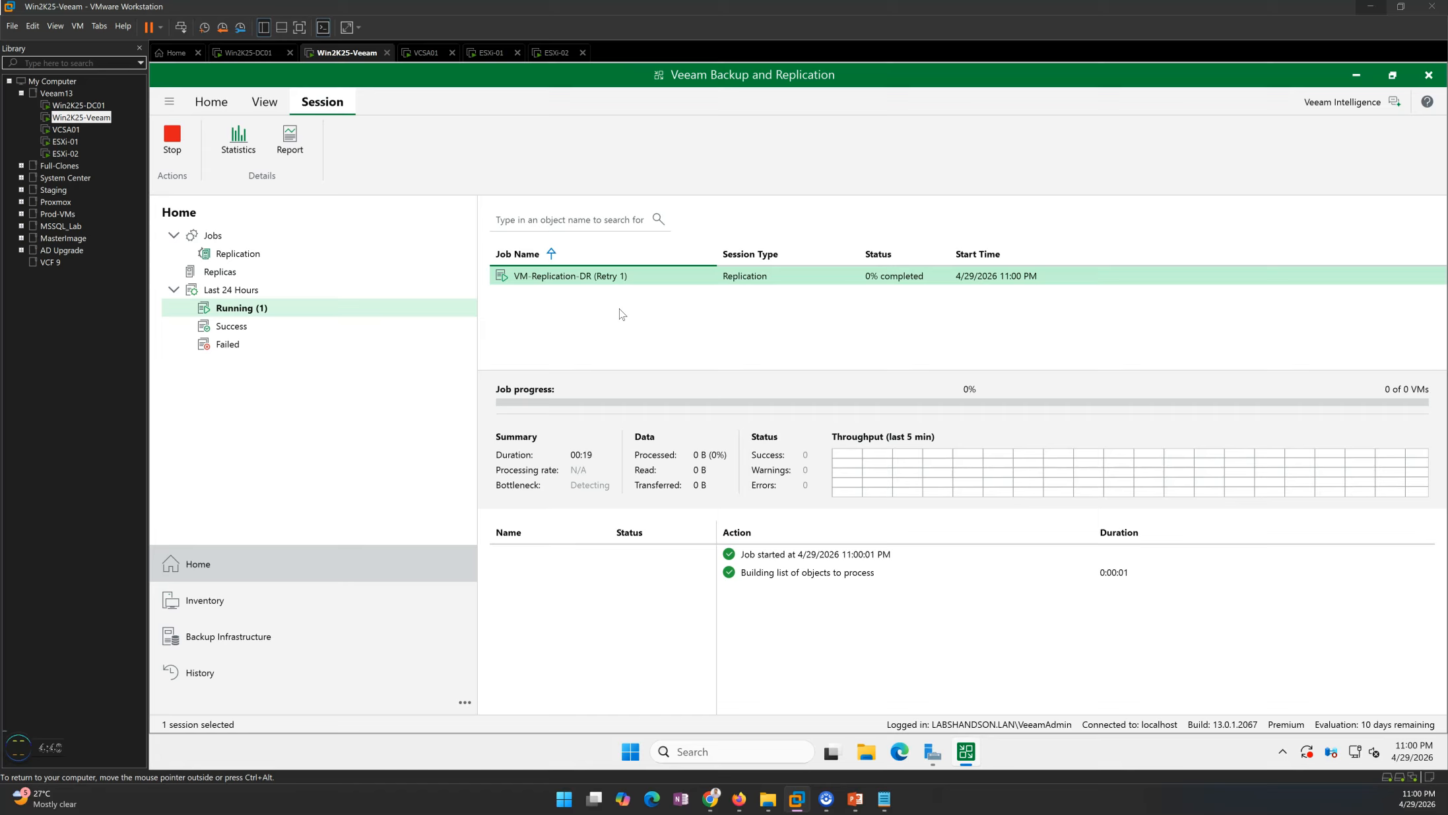
Open the VM-Replication-DR retry session details and monitor each VM's processing steps.
click(256, 257)
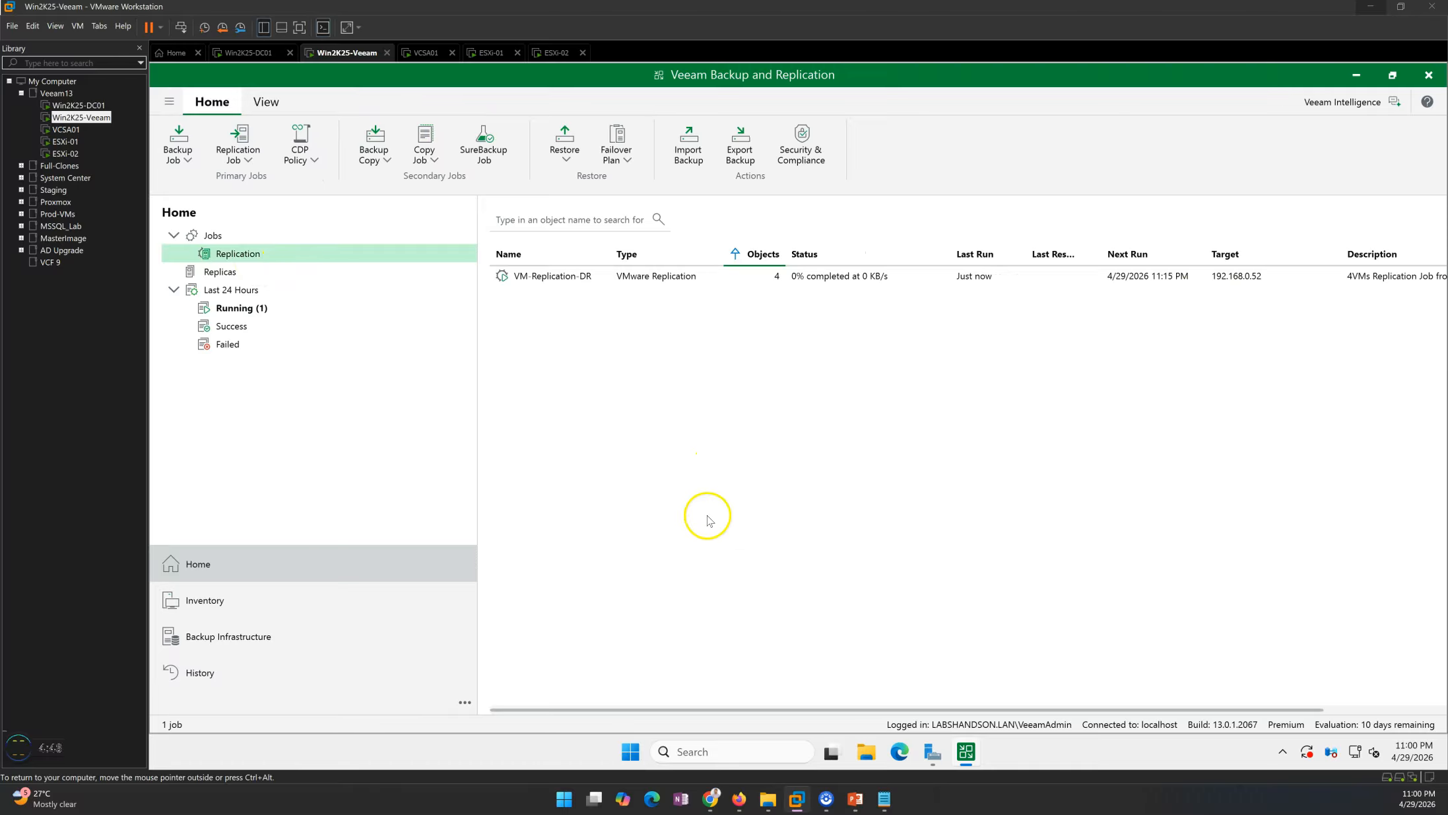
click(592, 278)
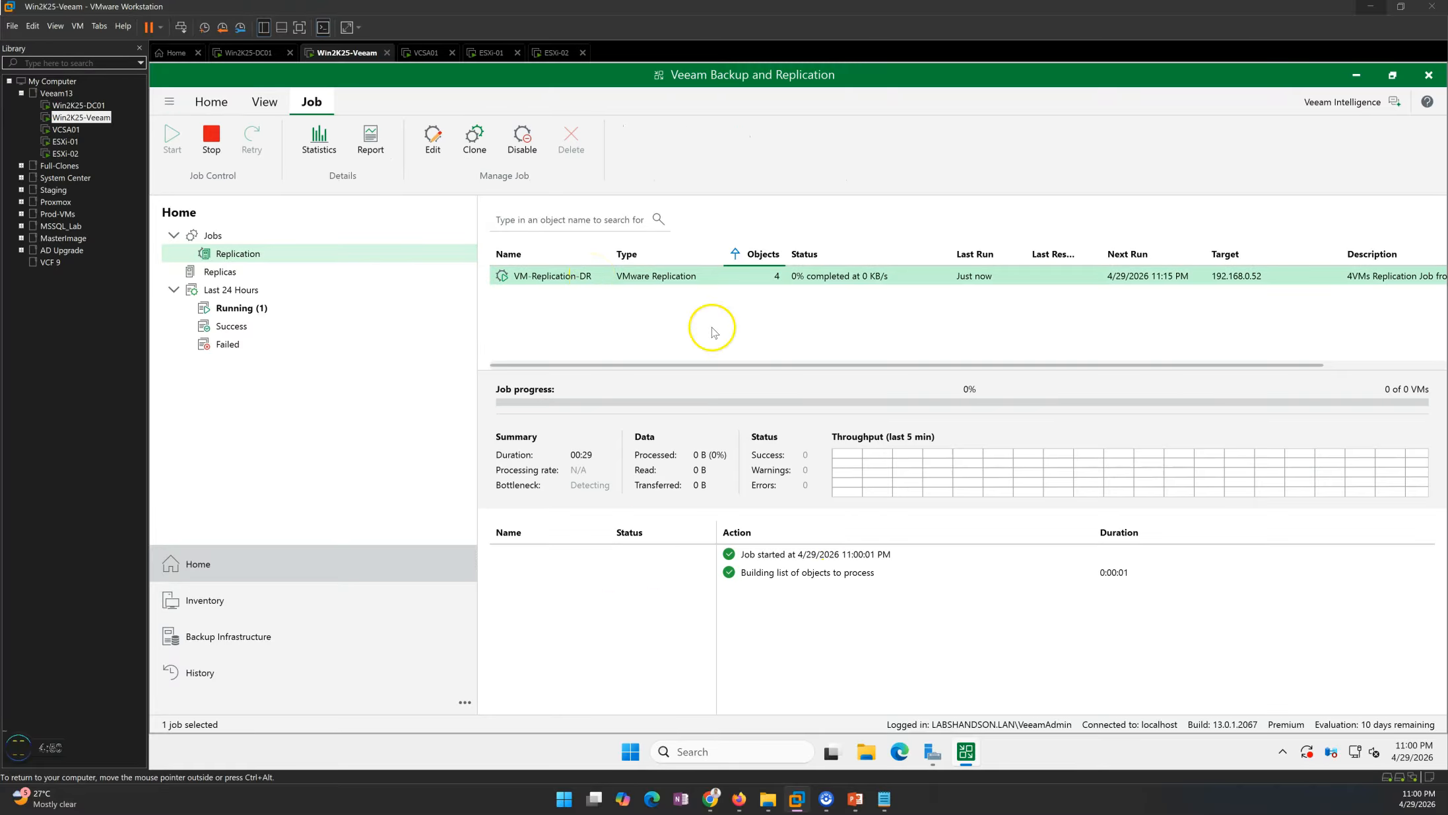
double_click(644, 276)
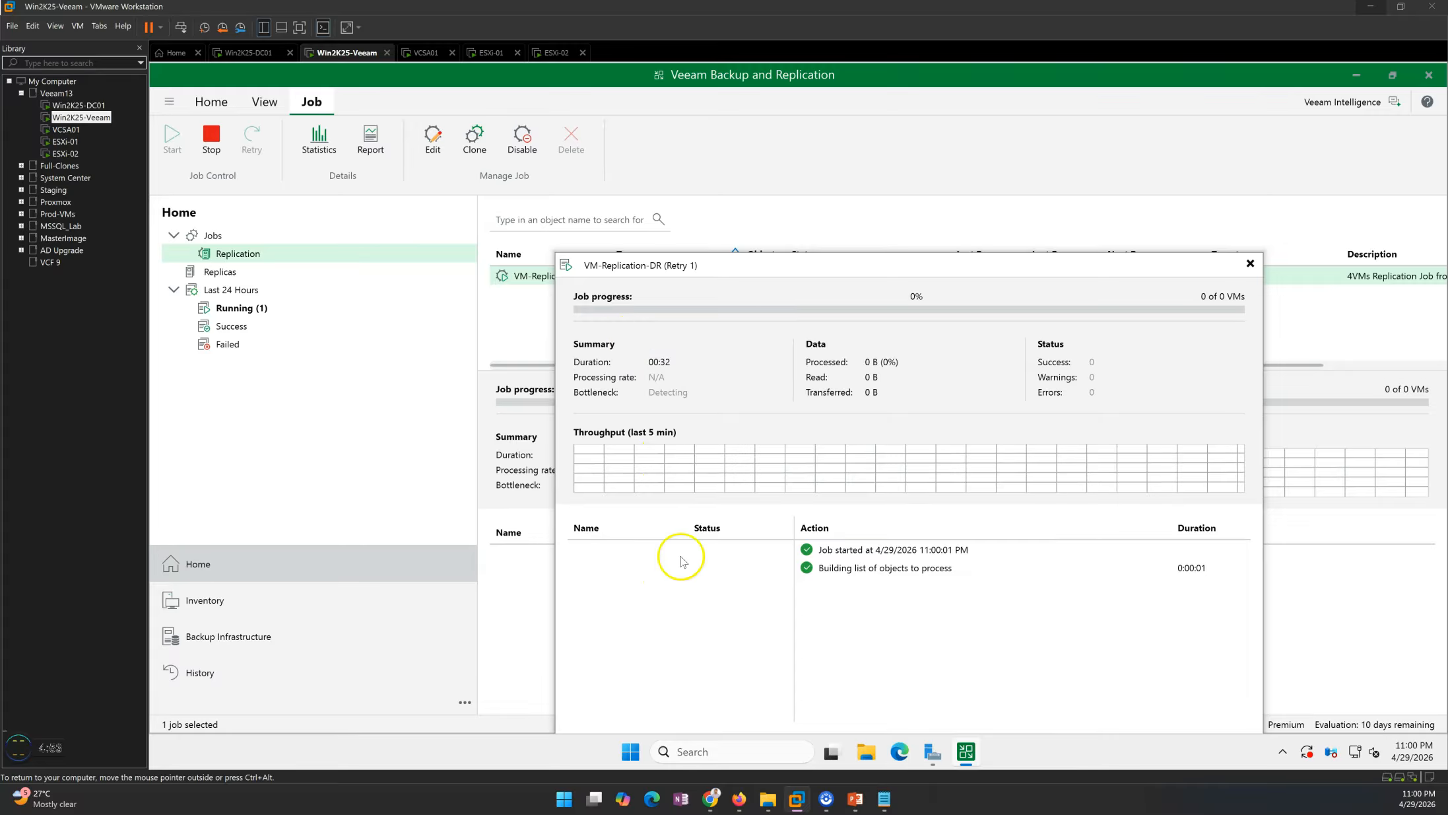
drag(807, 257, 746, 184)
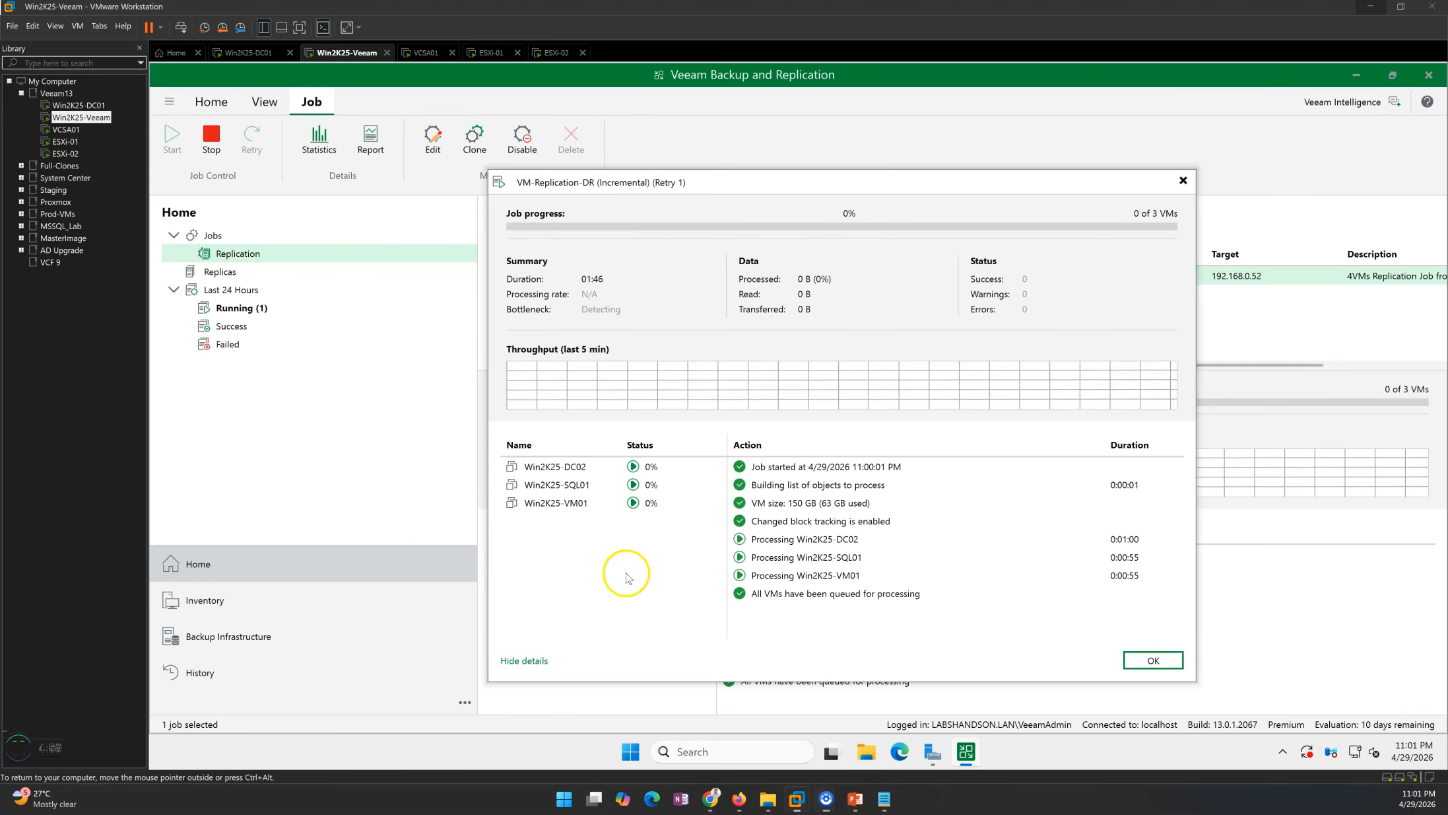
click(584, 466)
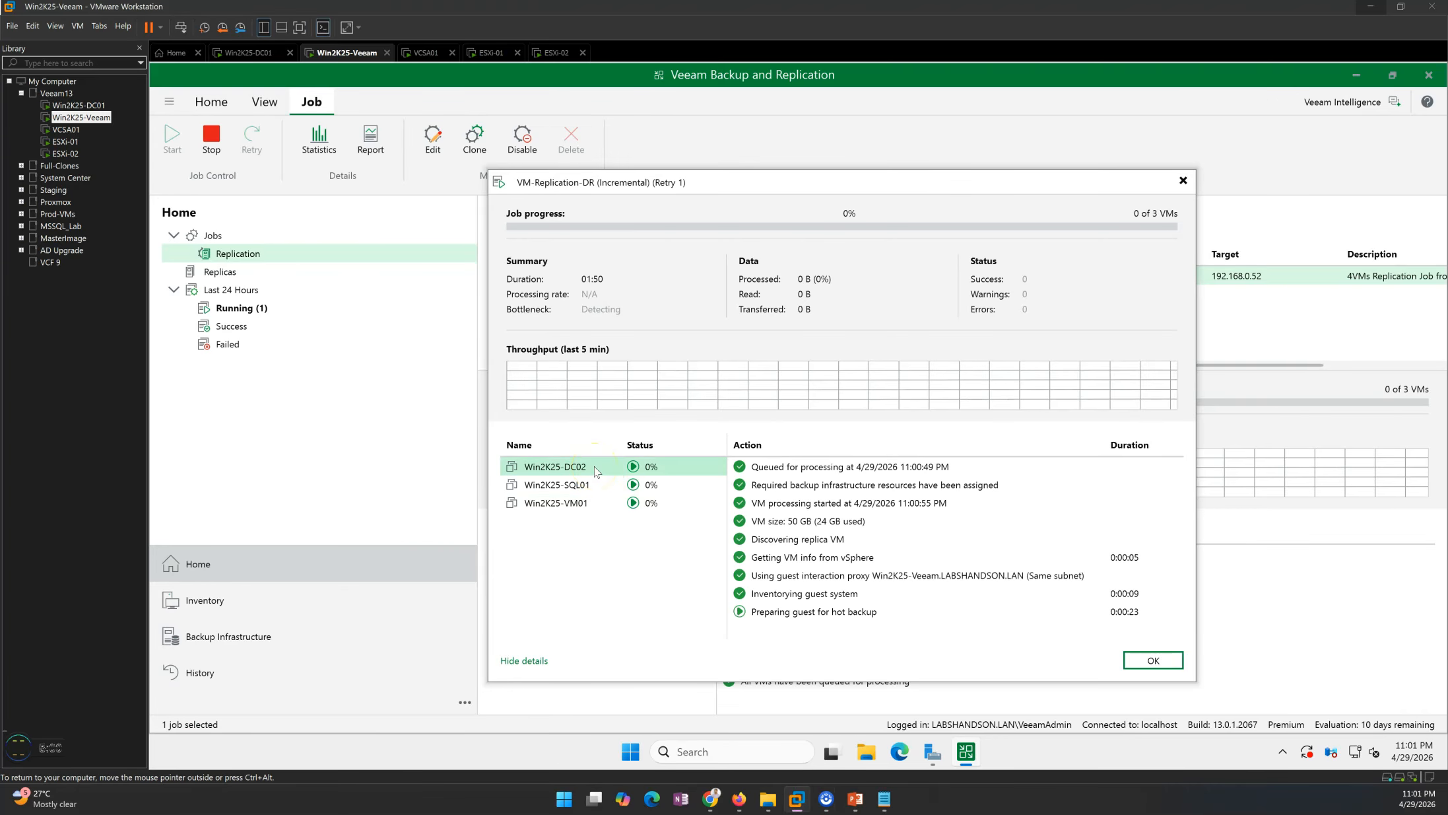
click(597, 506)
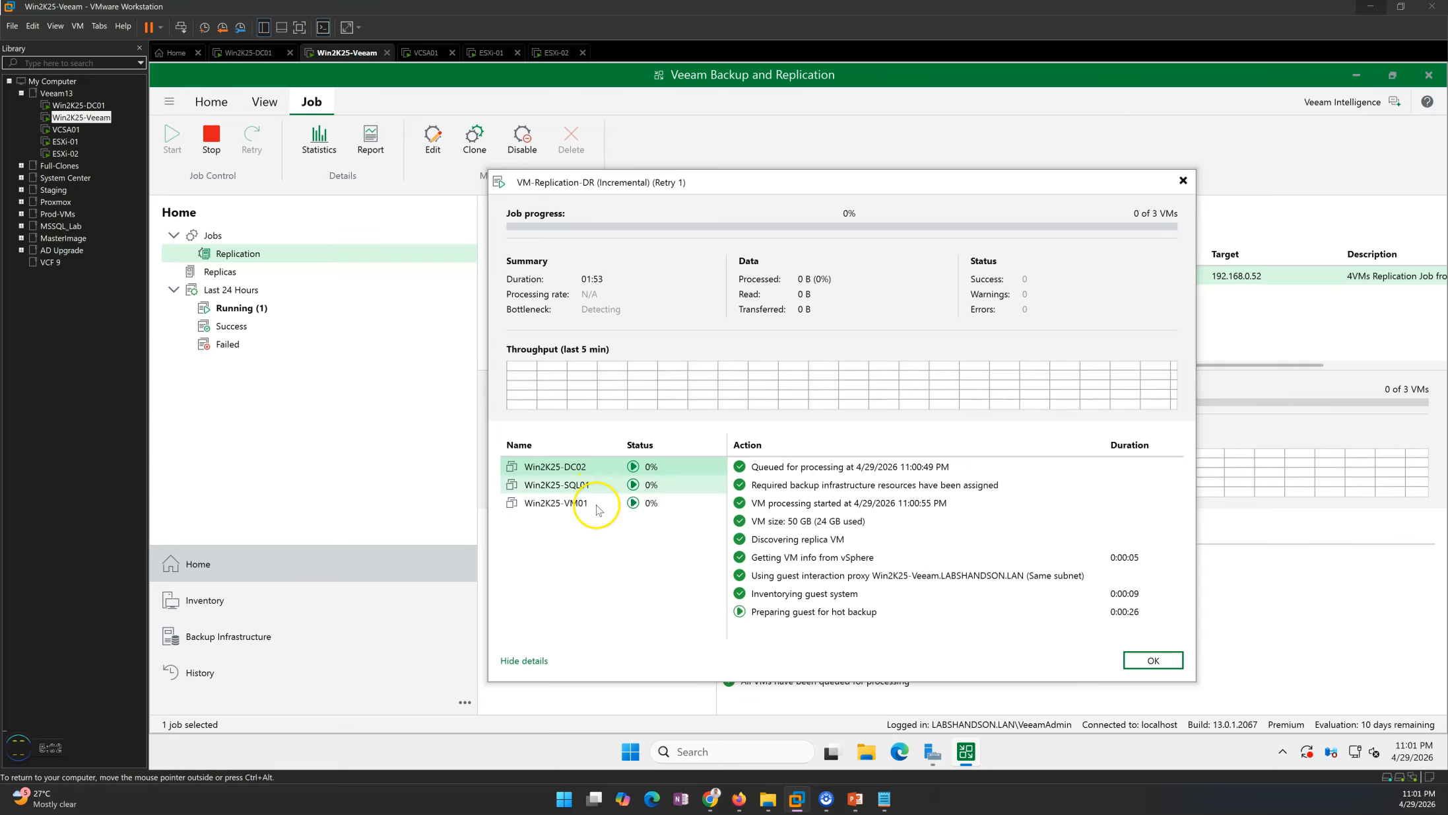
click(591, 467)
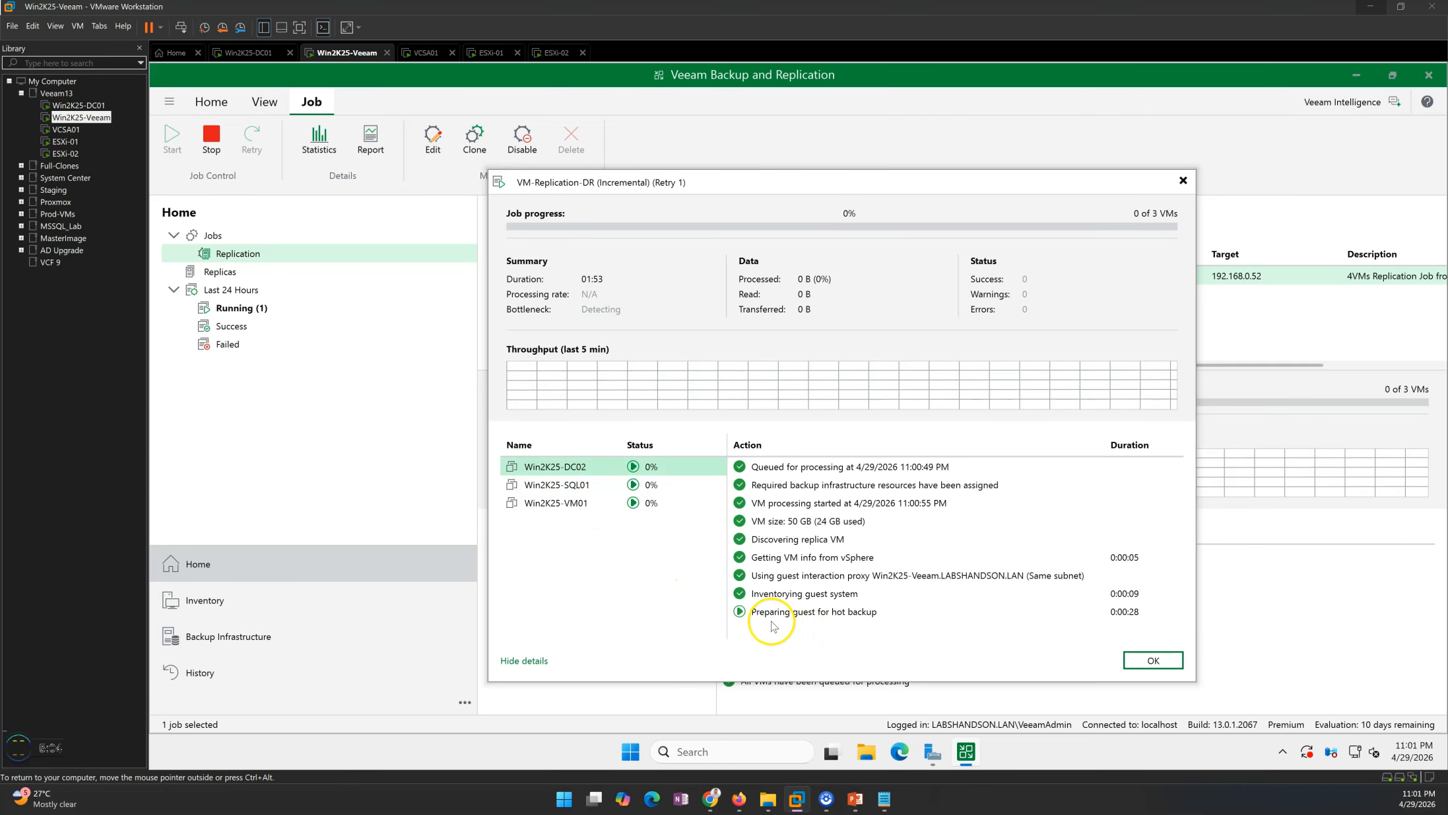
click(825, 621)
click(608, 529)
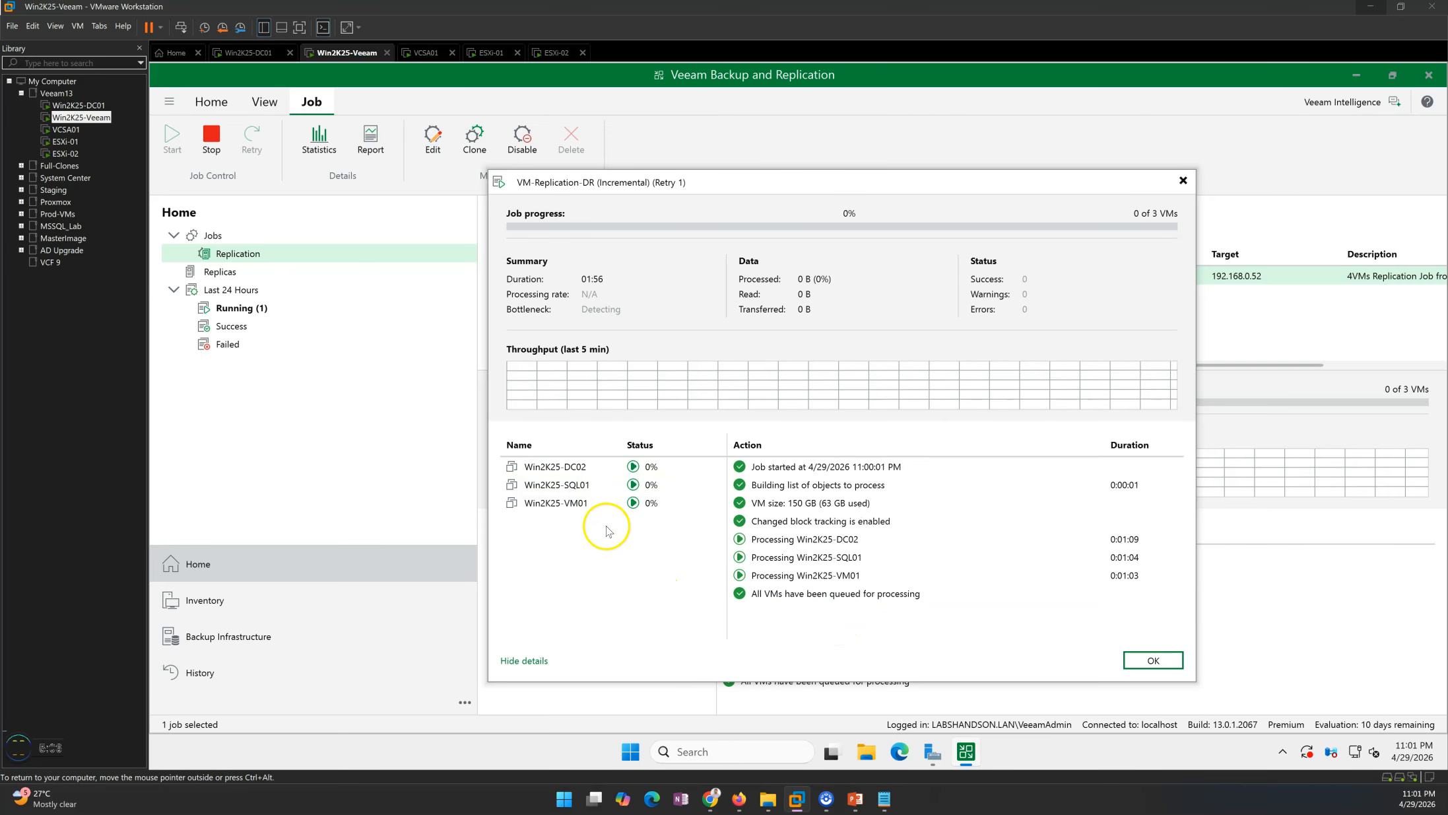
click(584, 484)
click(597, 503)
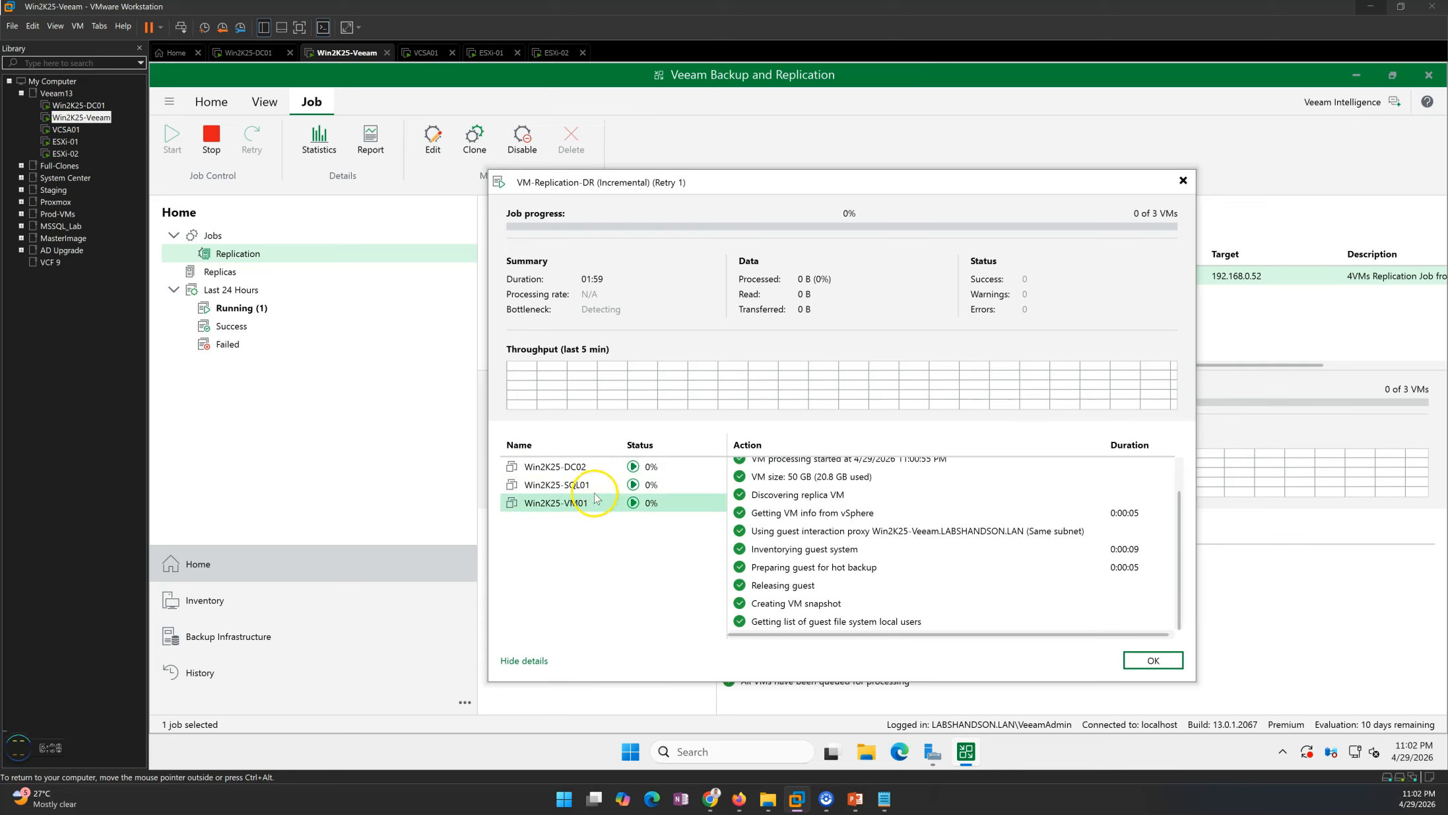
click(596, 485)
click(595, 467)
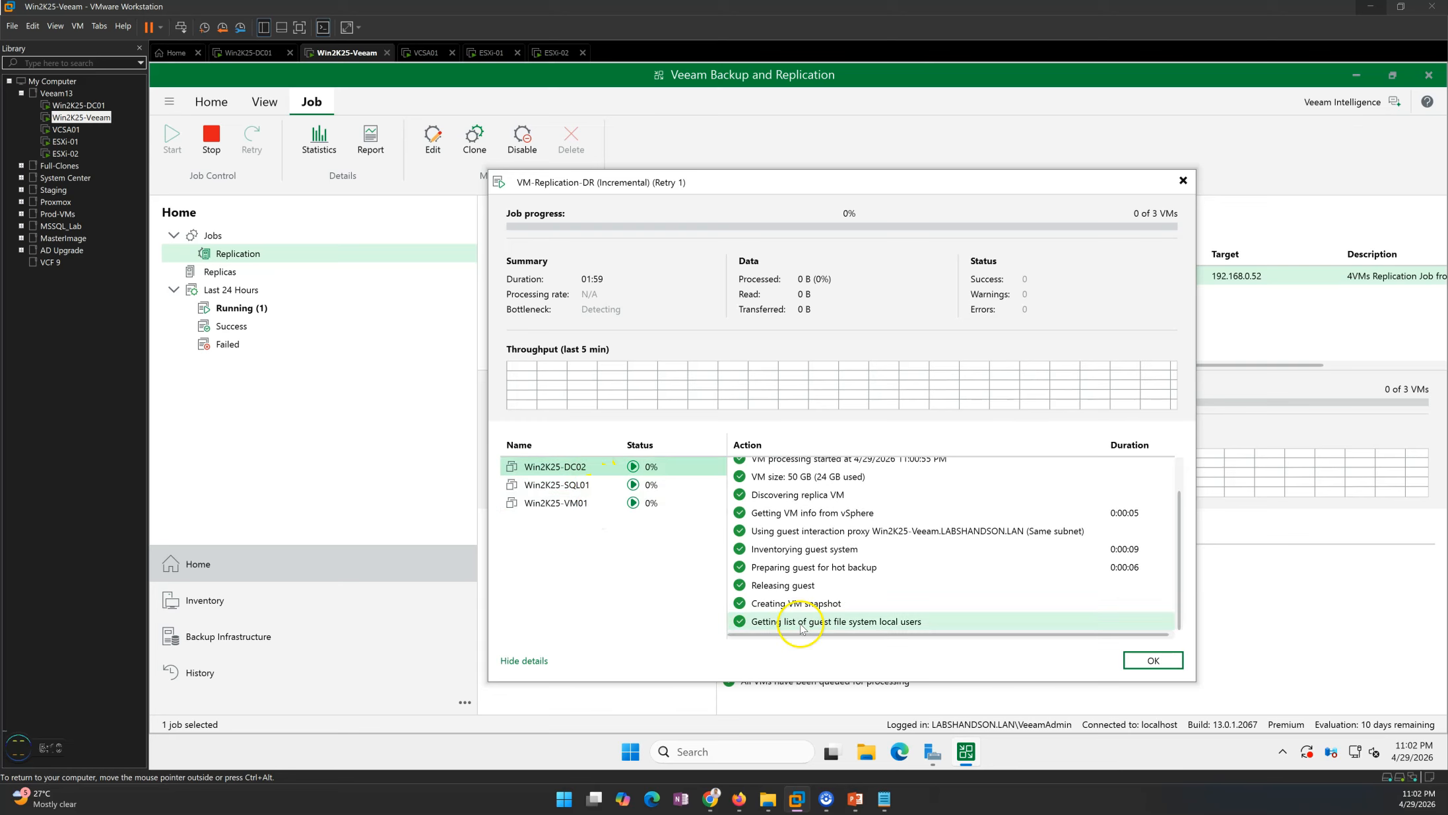
click(782, 607)
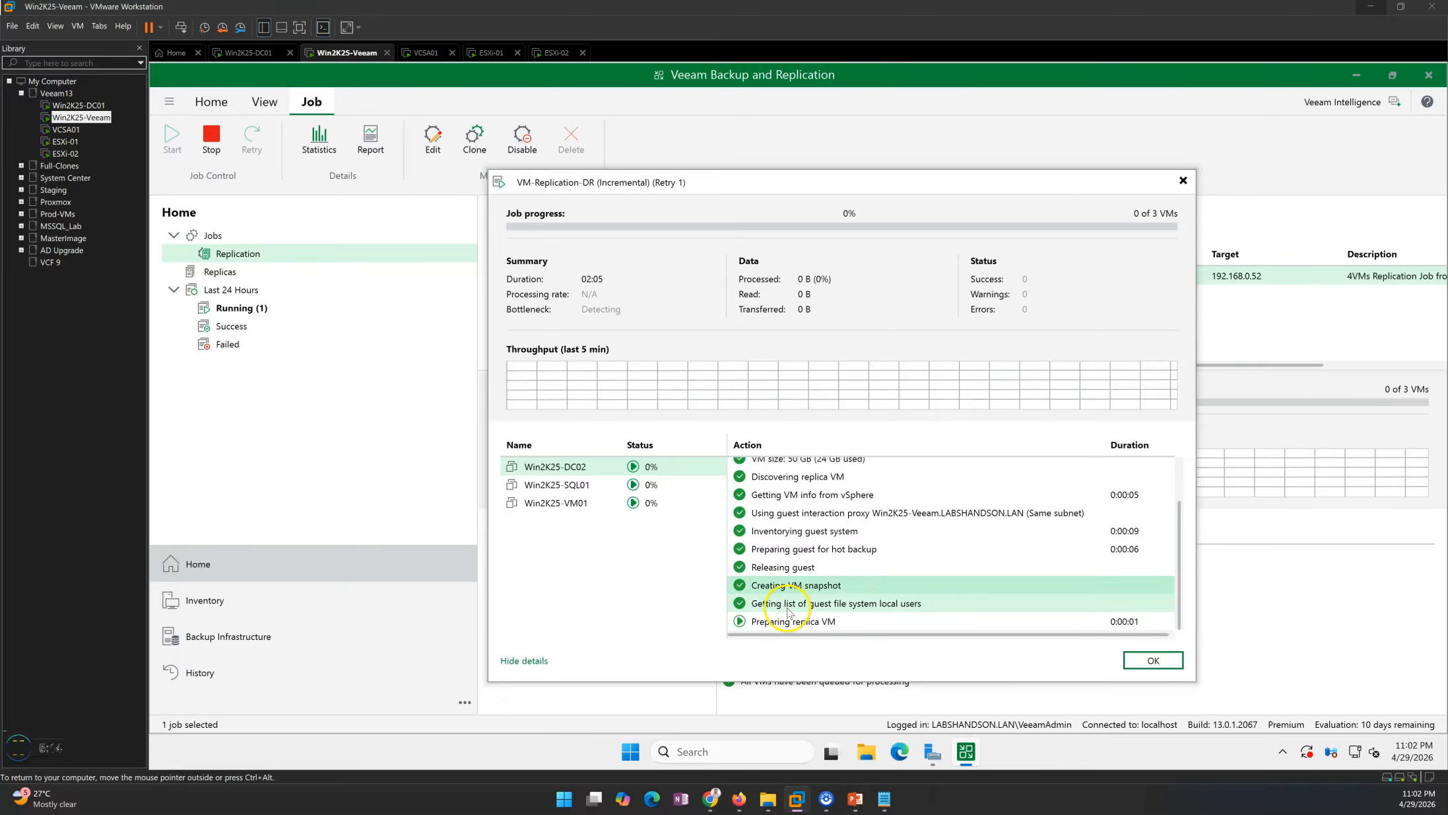
Switch between the three VMs in the retry session to compare their processing steps.
click(781, 606)
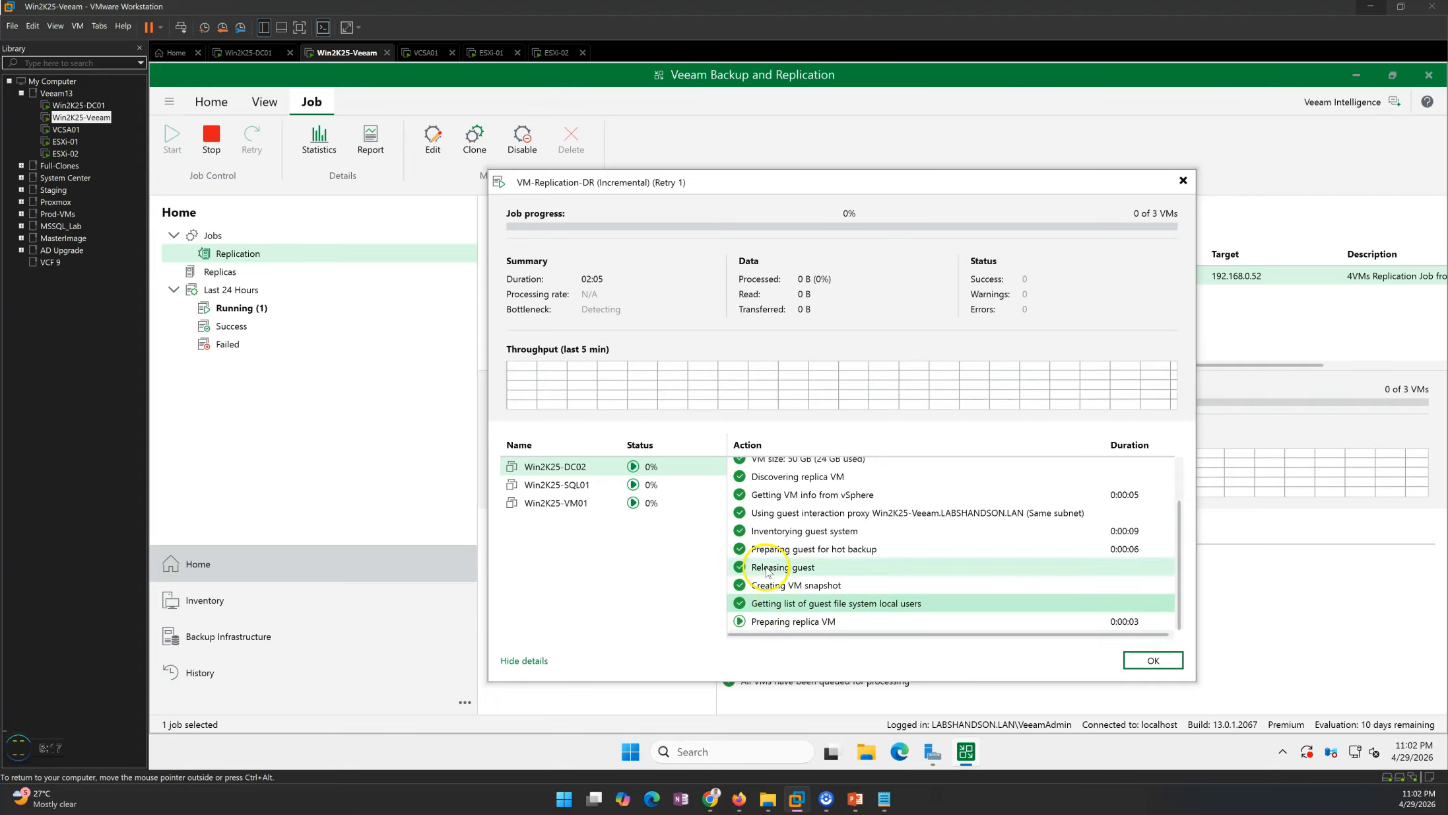
click(598, 490)
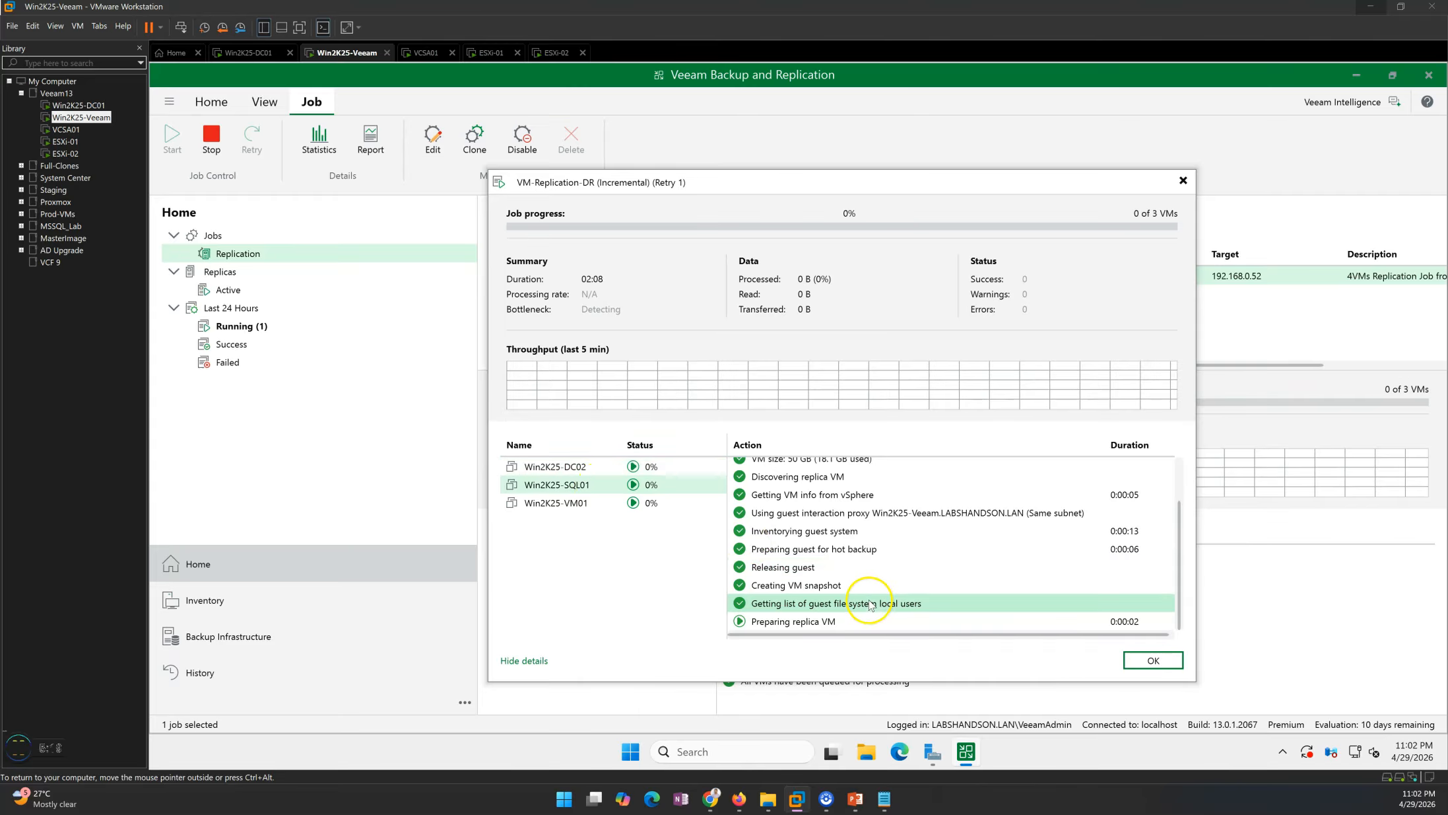
click(562, 505)
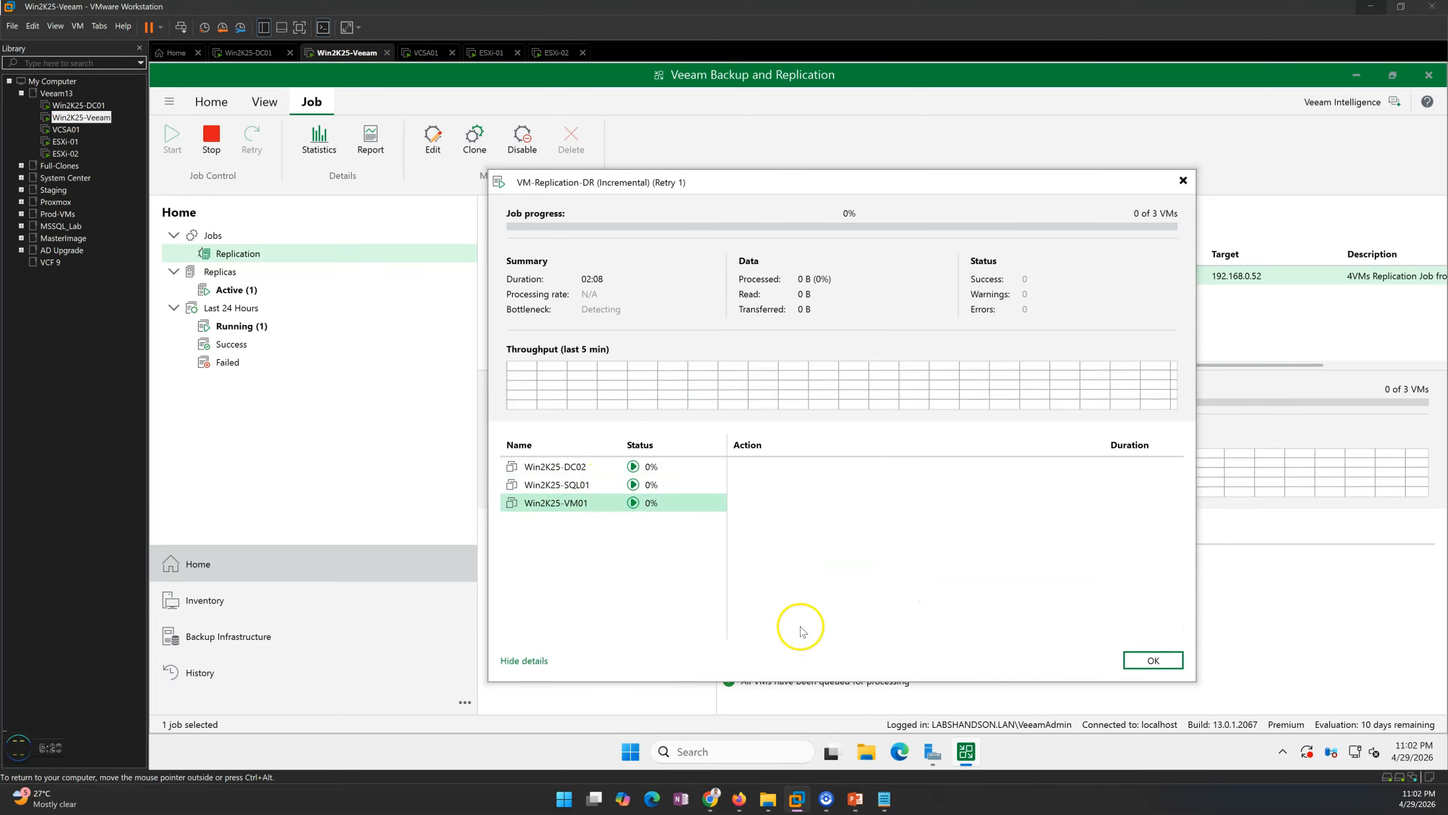
click(588, 488)
click(584, 501)
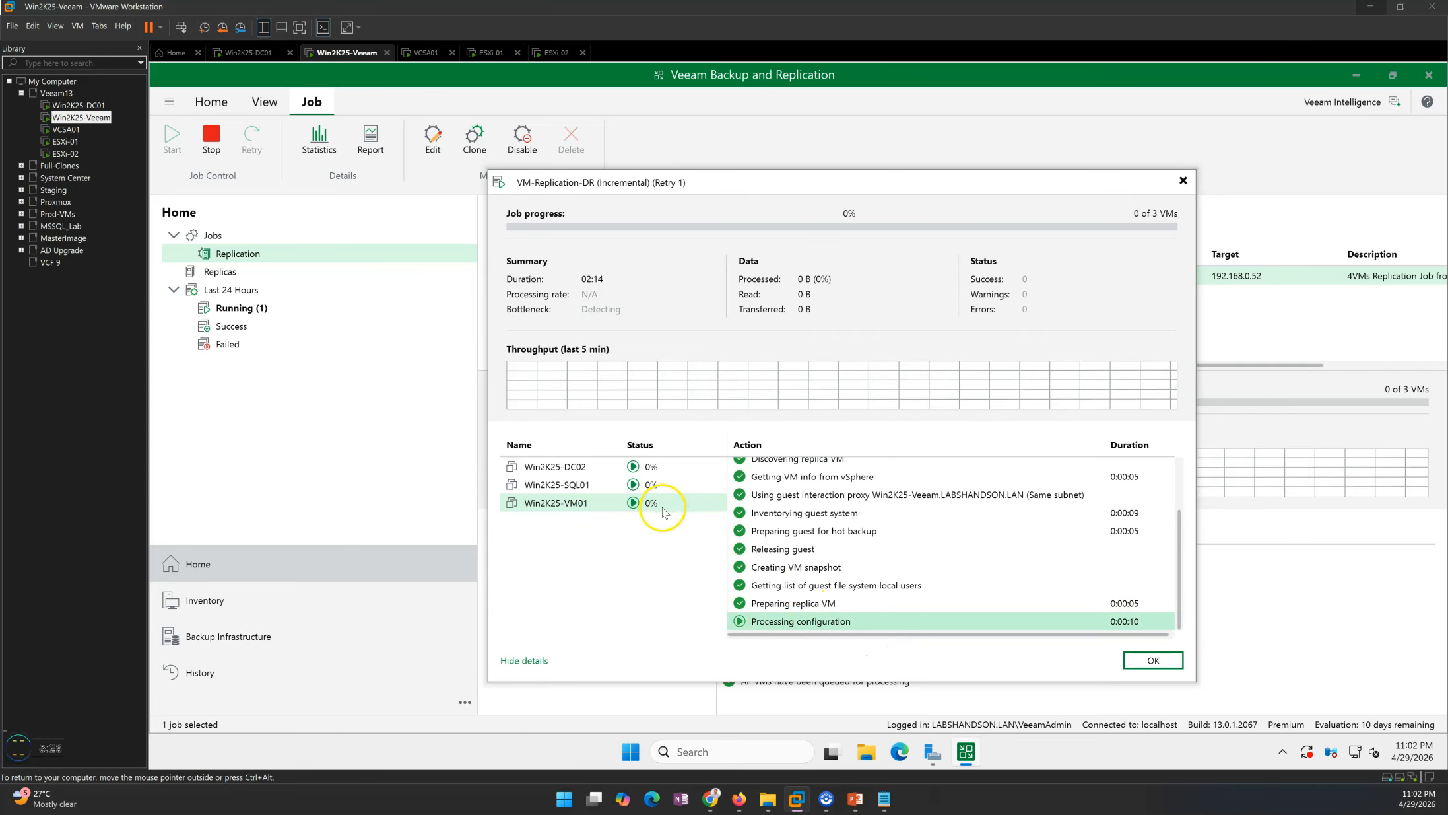
click(614, 484)
click(569, 466)
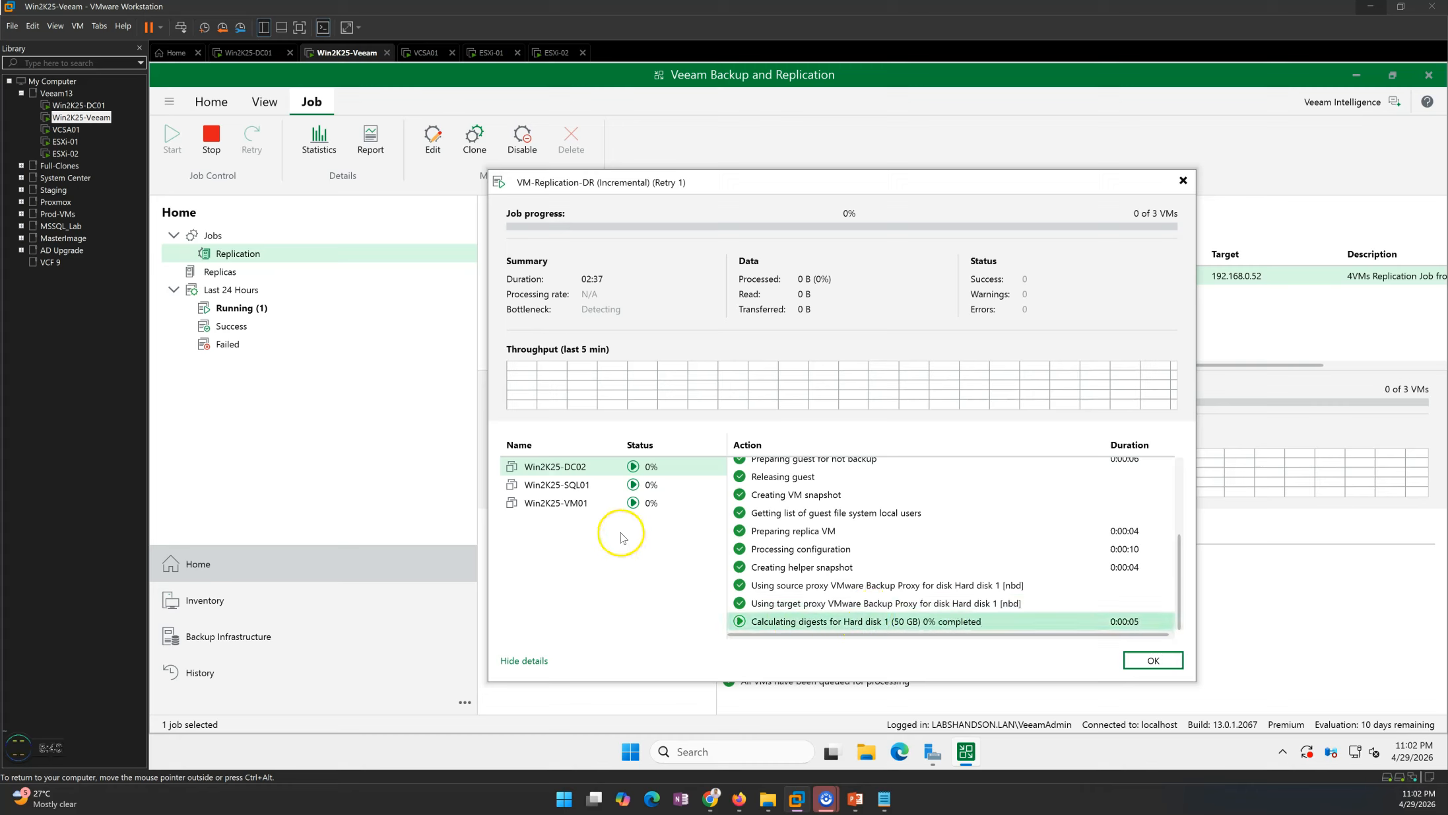
click(576, 484)
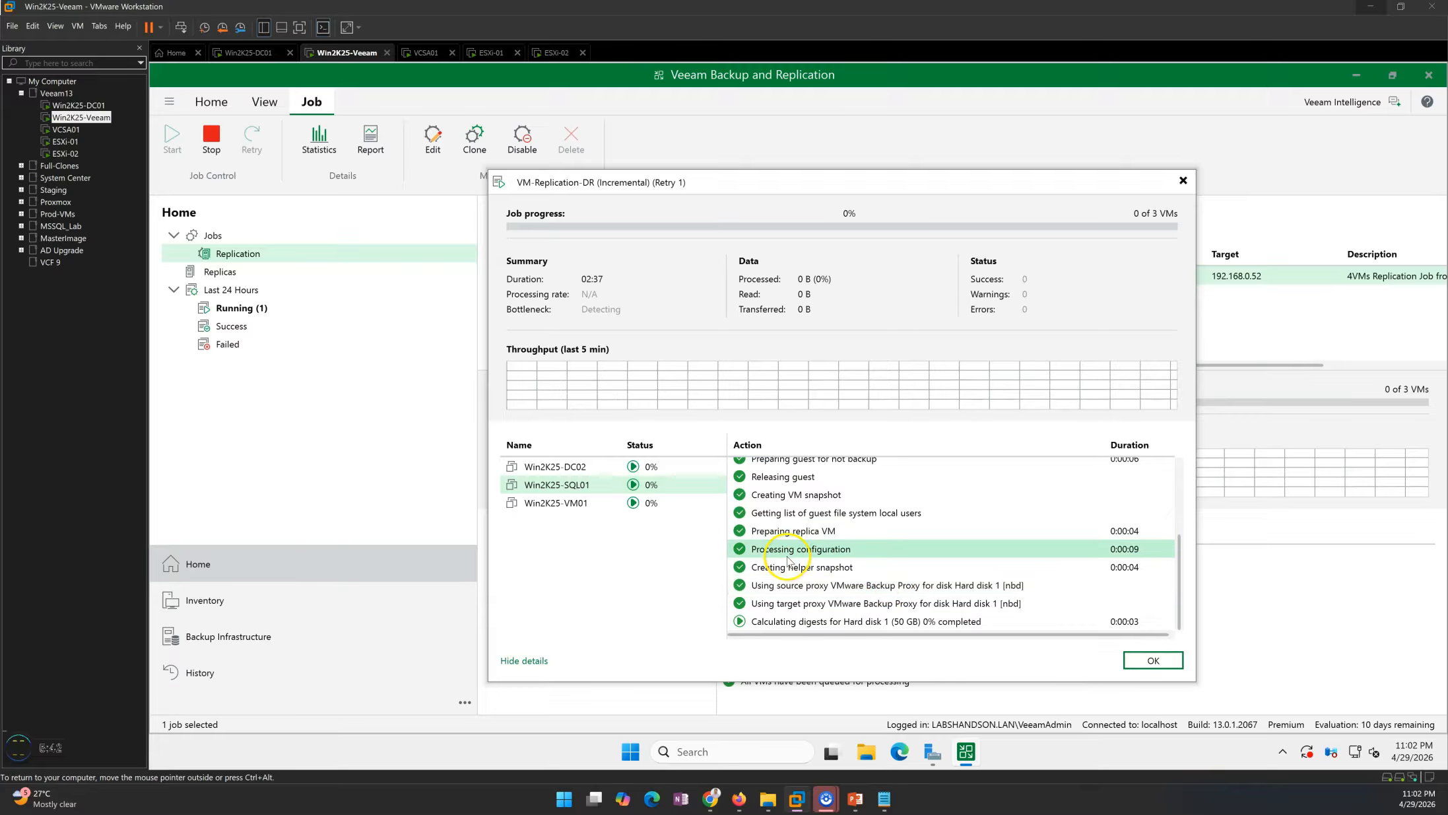
click(569, 505)
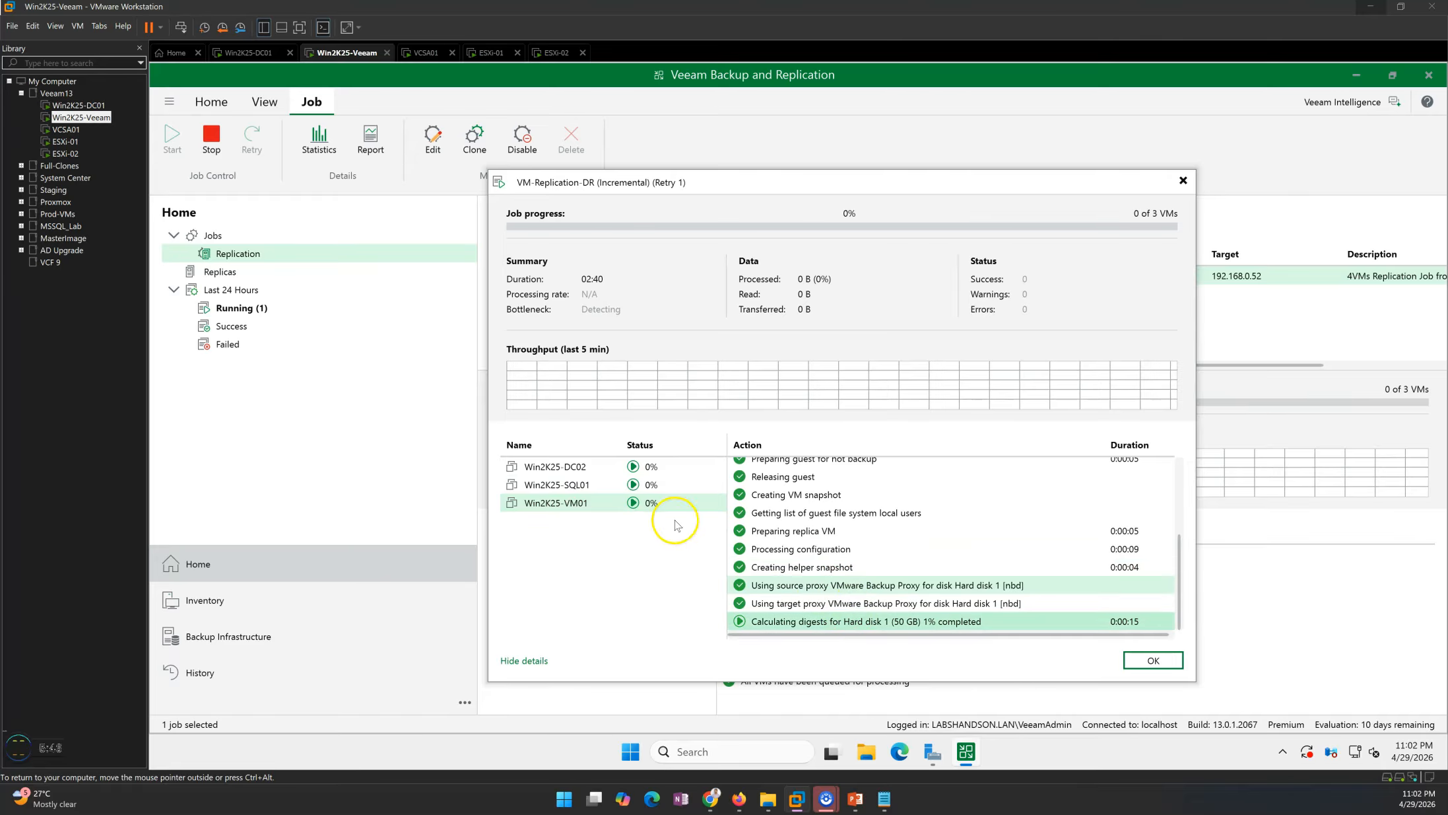
Keep checking each VM's action log while the hard disk digest calculation runs.
click(586, 487)
click(583, 470)
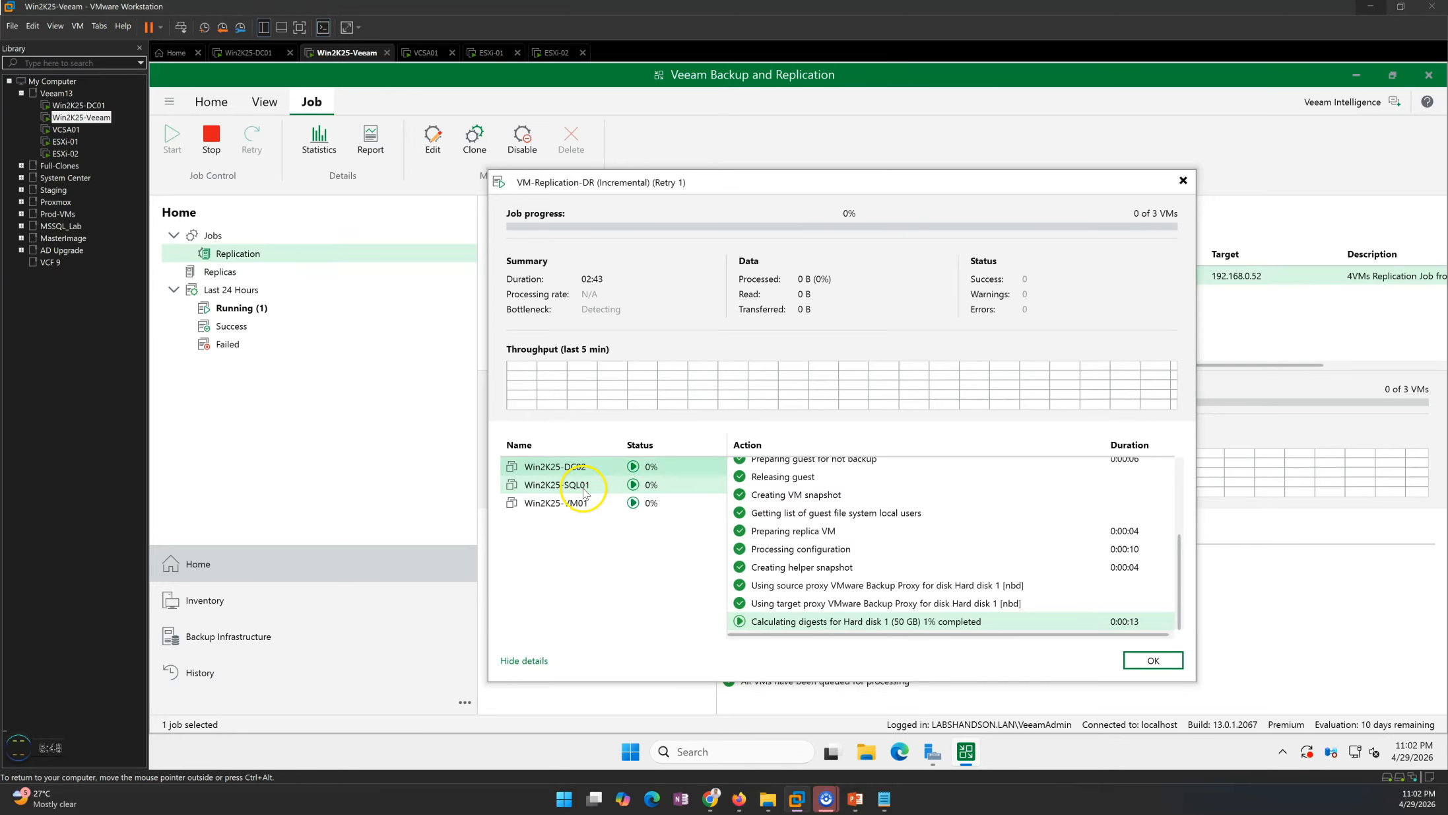
click(585, 506)
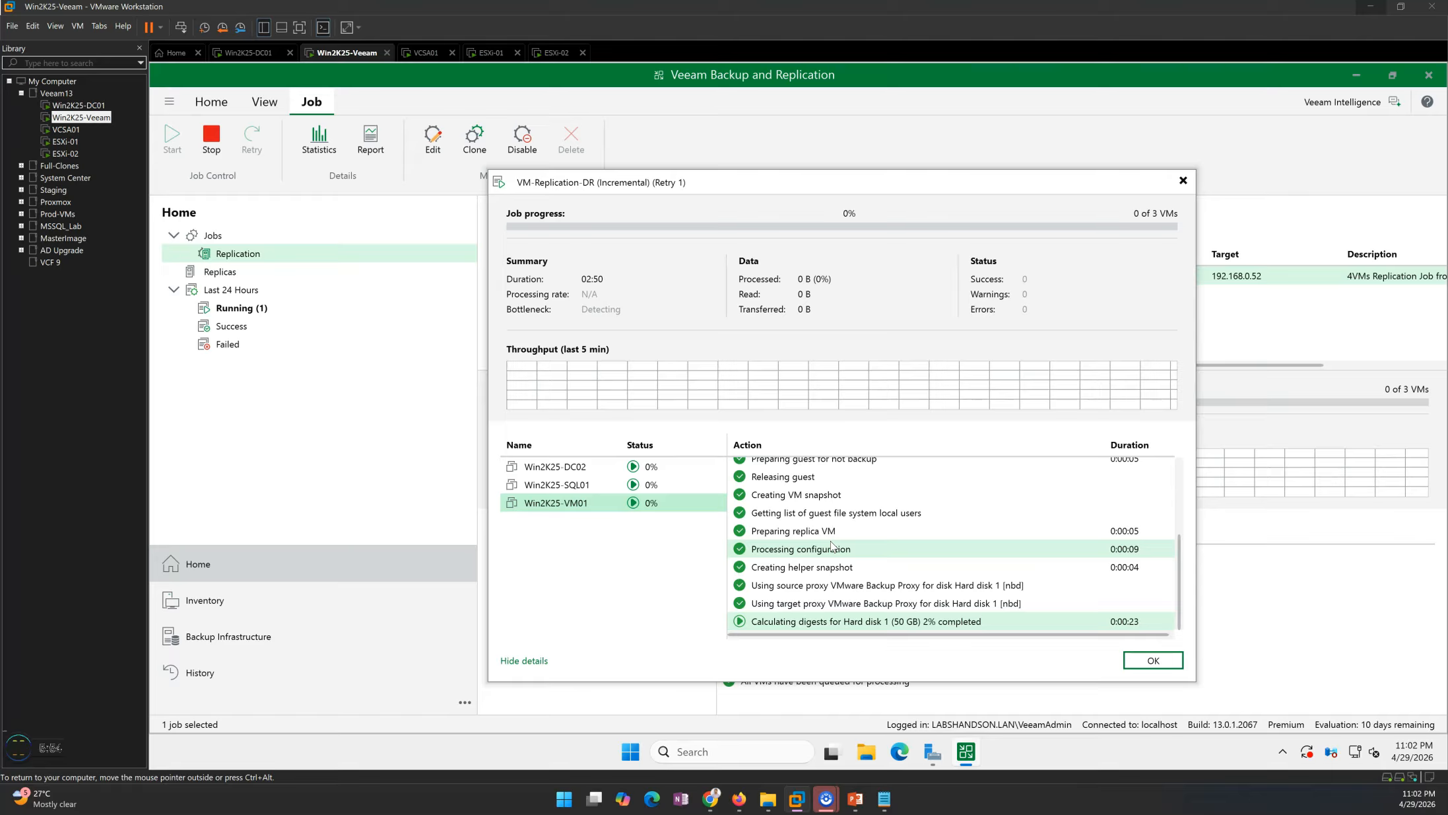
click(595, 486)
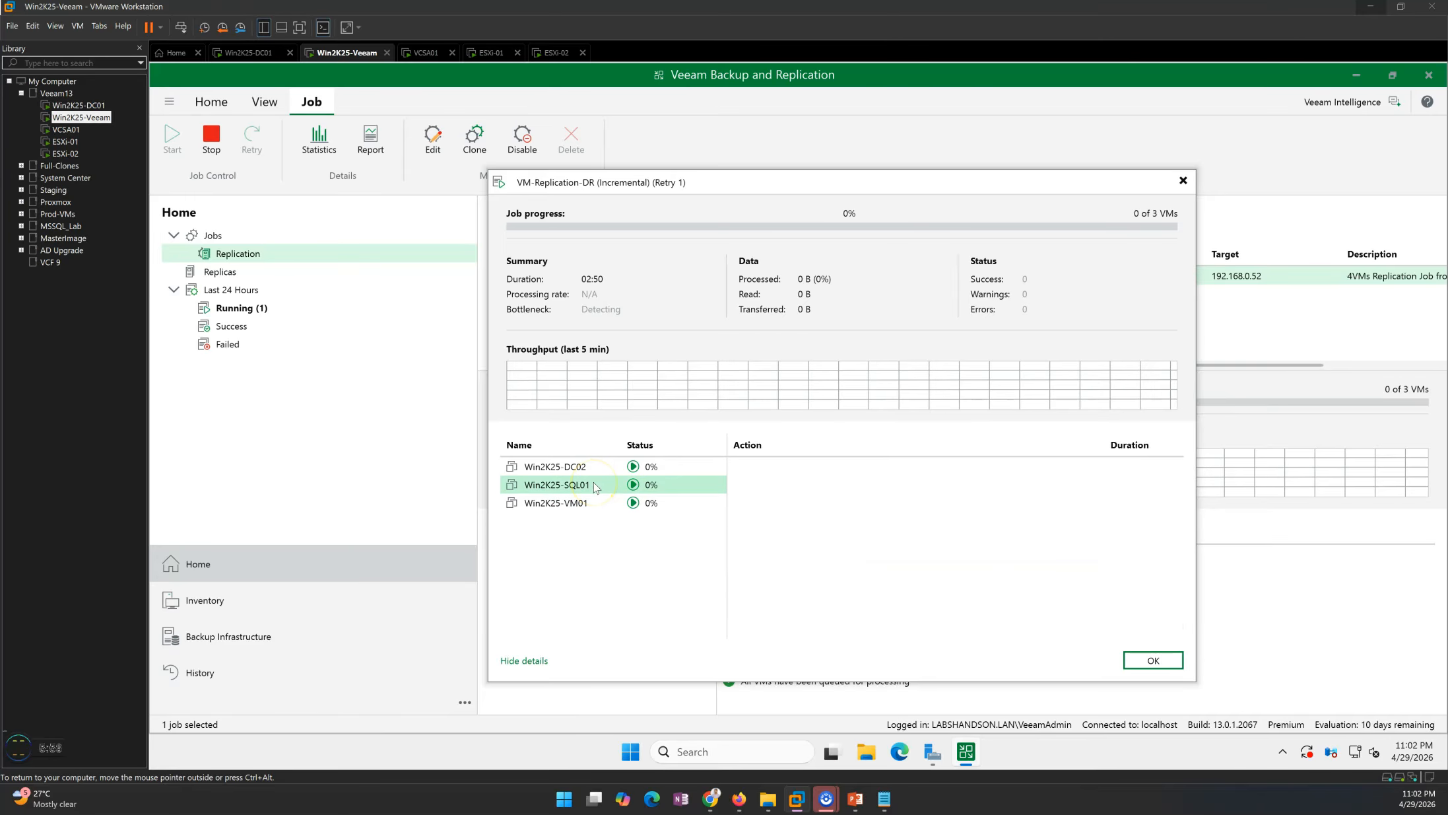
click(574, 466)
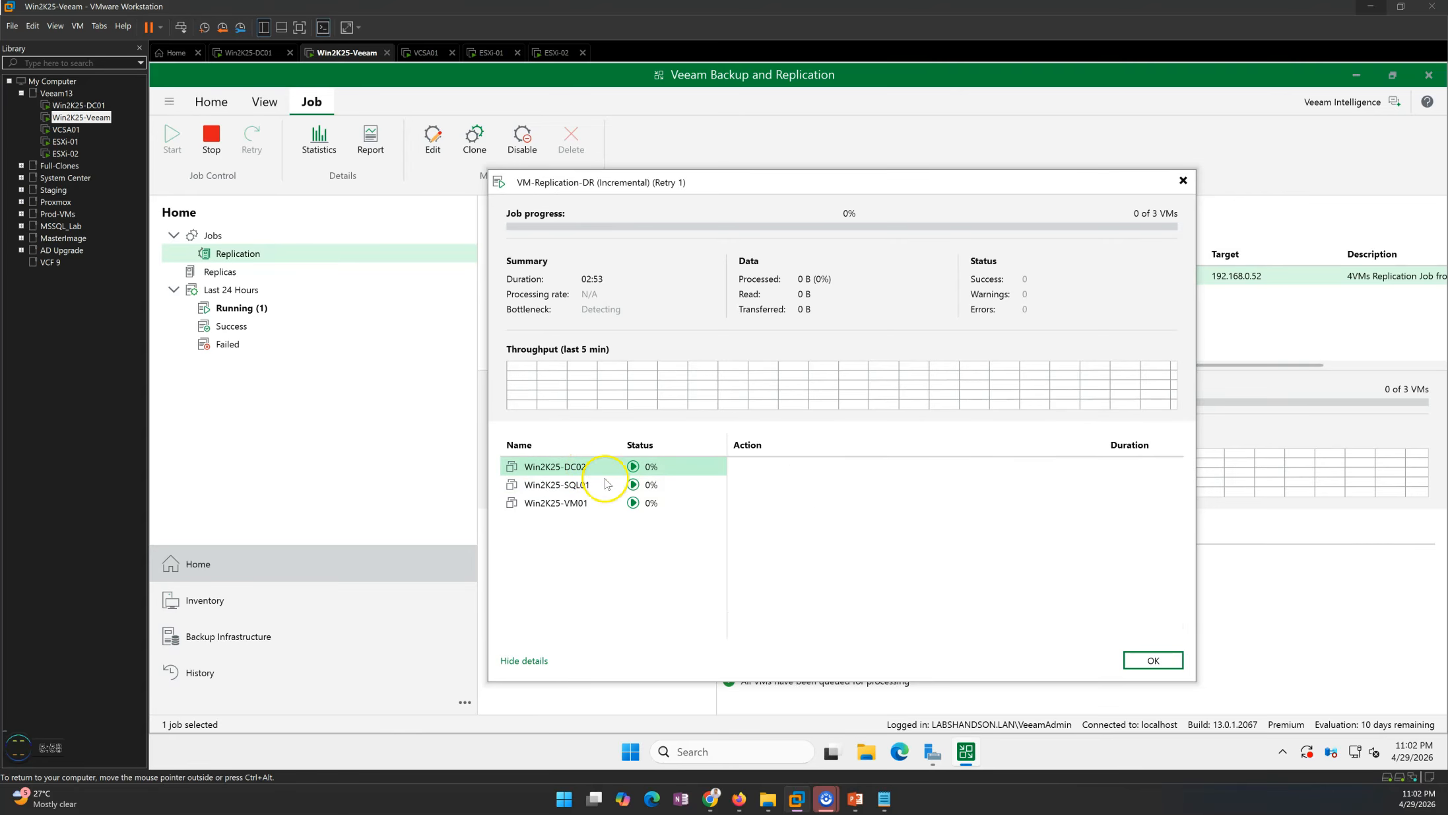
click(921, 585)
click(908, 621)
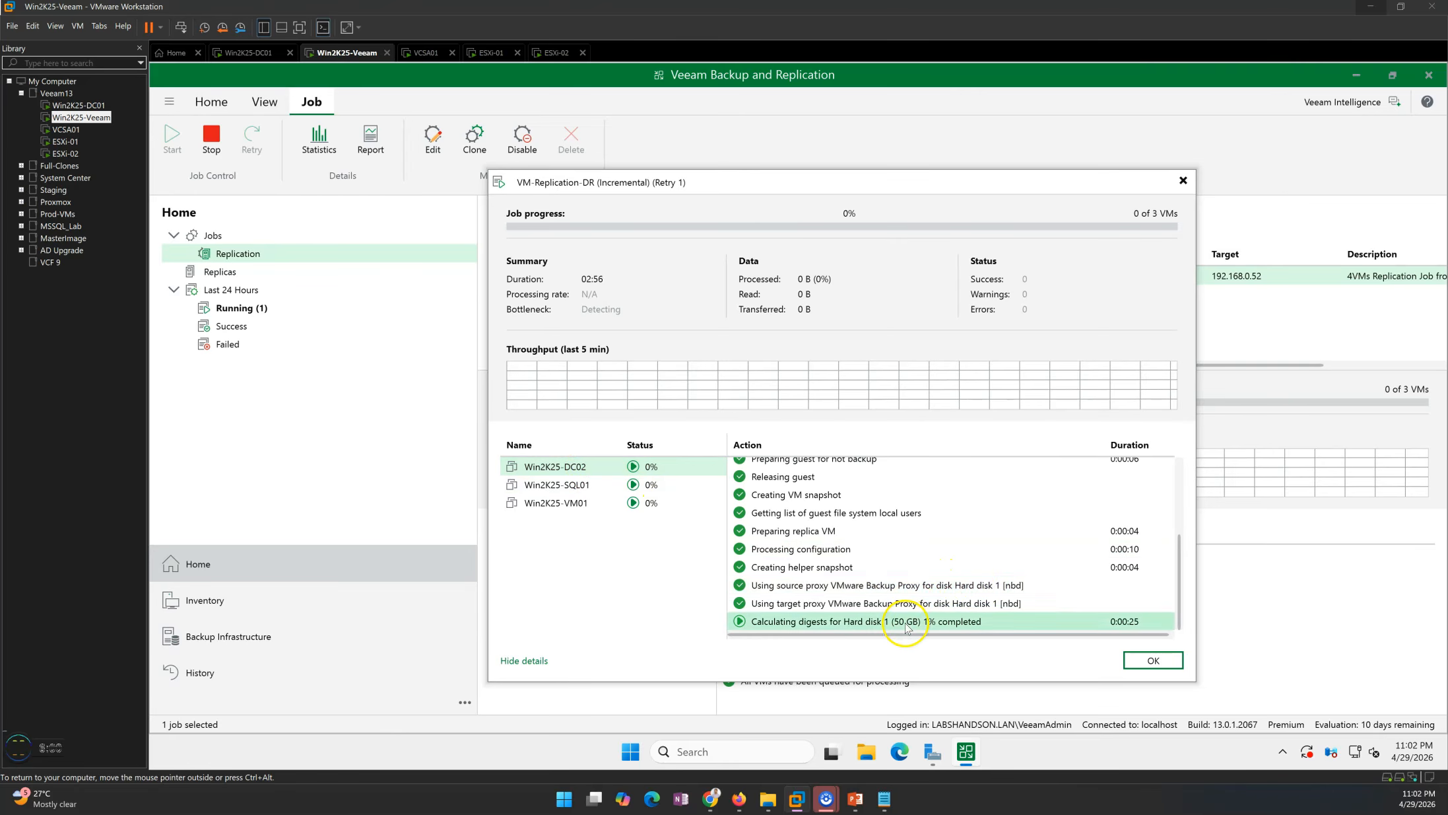
click(850, 532)
click(842, 566)
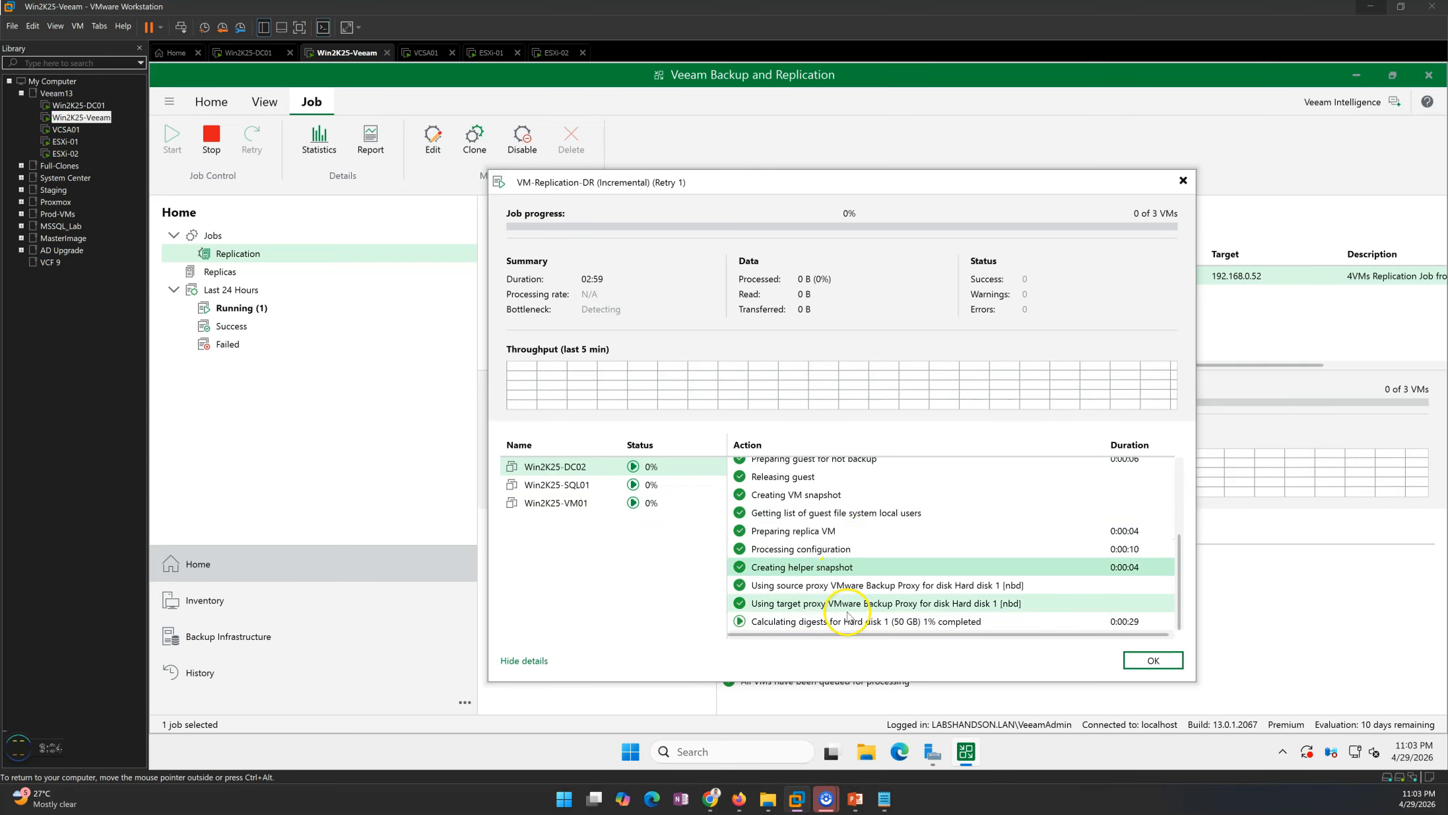
click(558, 486)
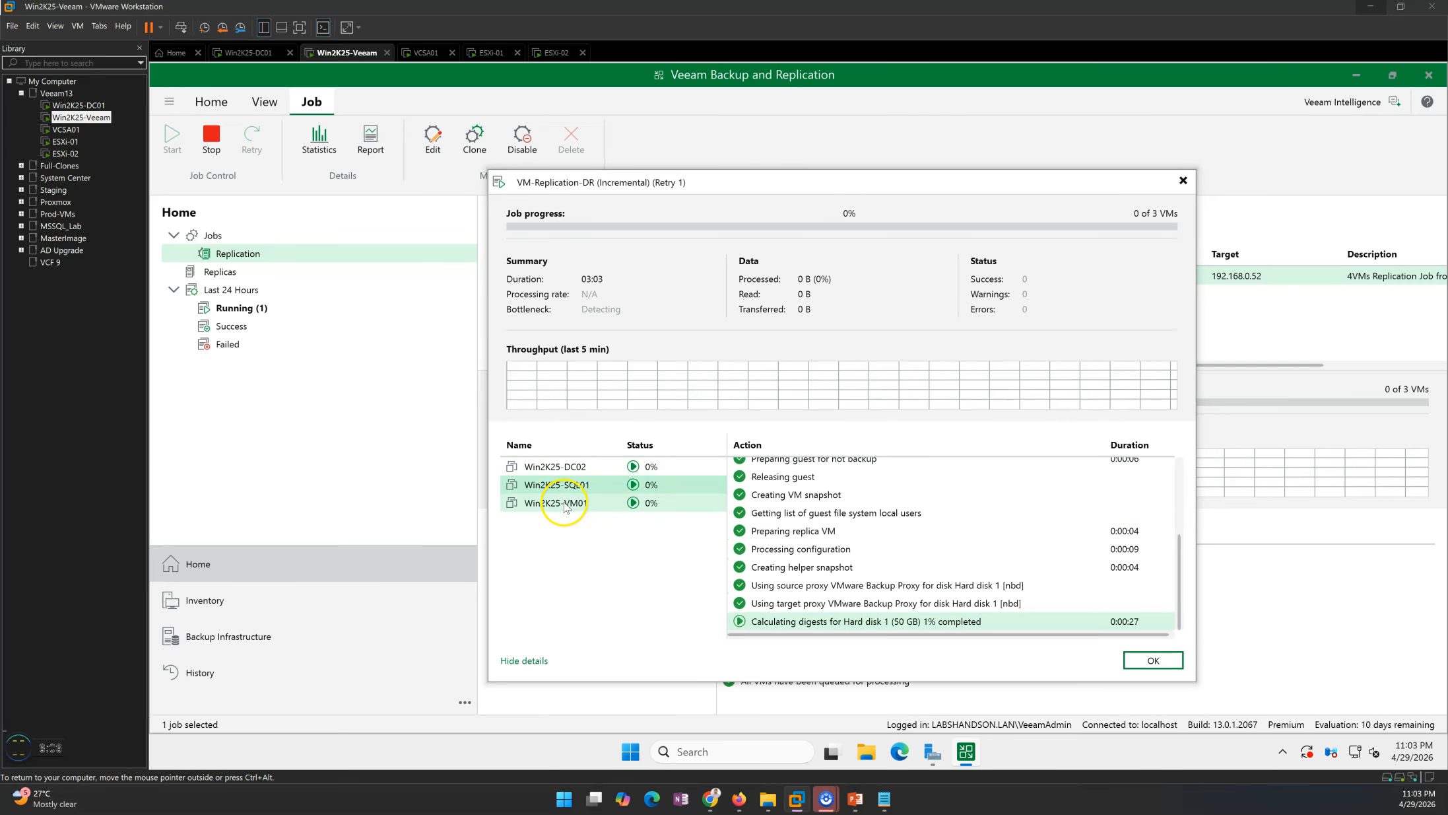
click(557, 502)
click(847, 624)
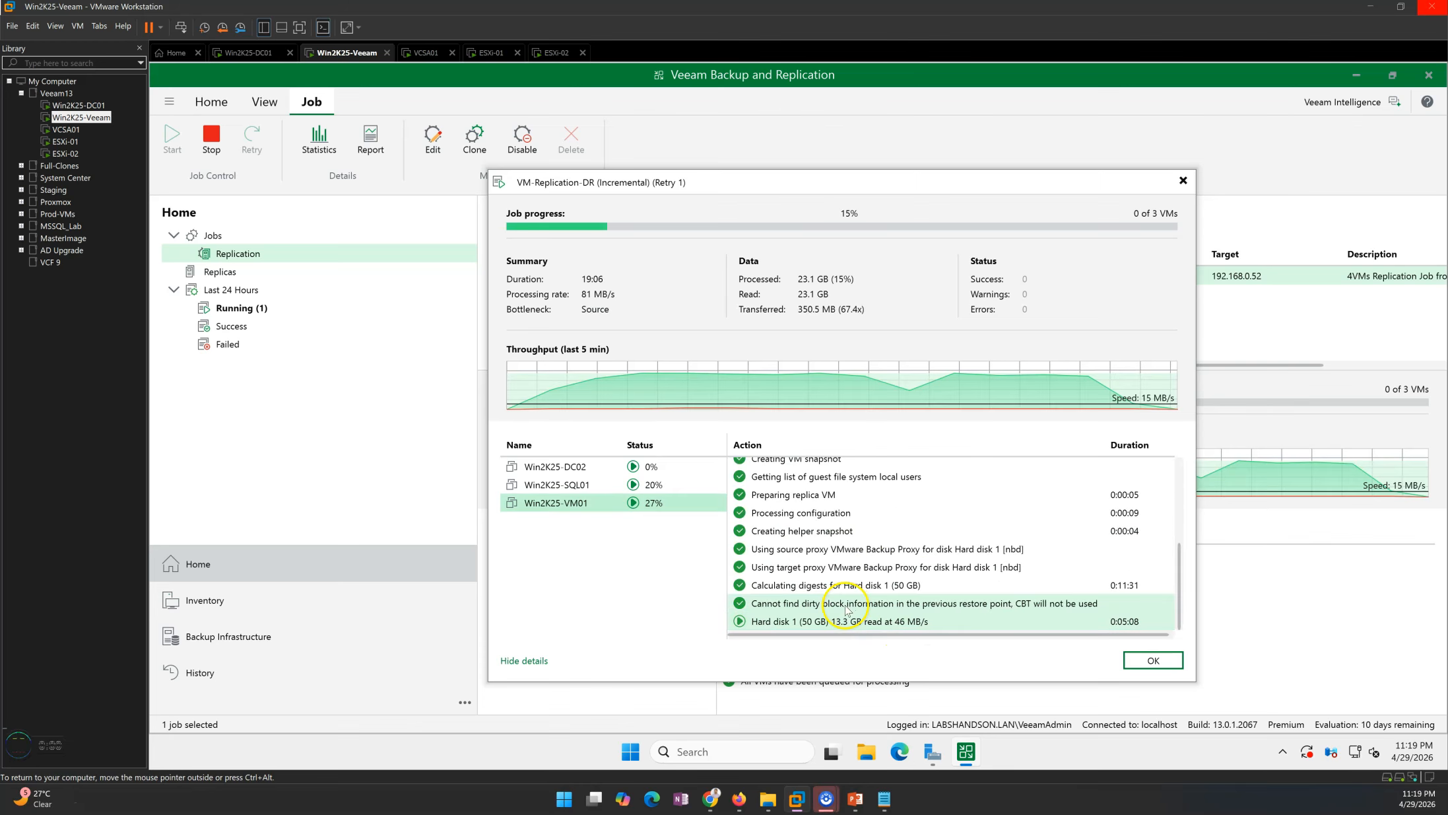
click(825, 626)
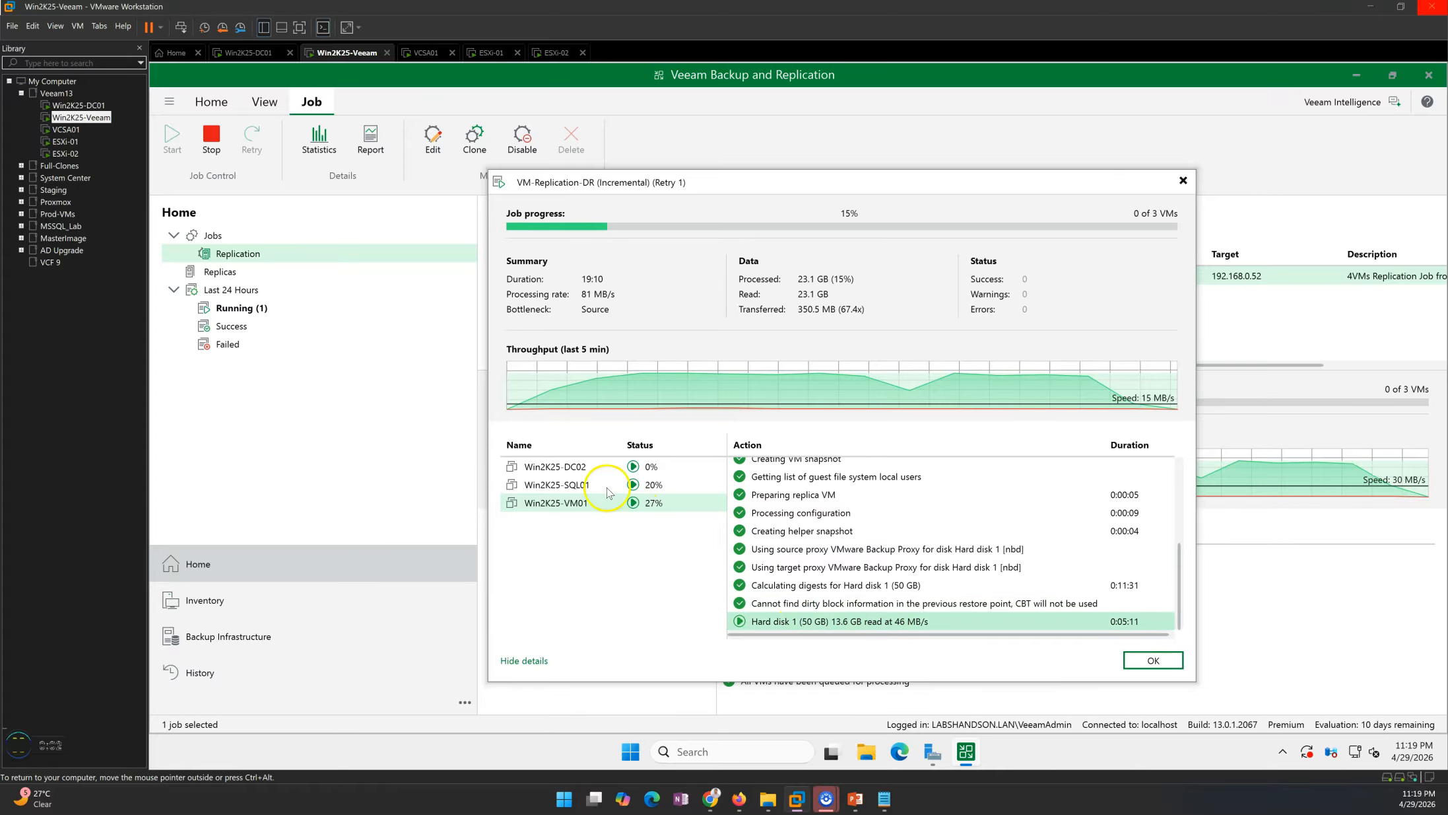
Check each VM's replication progress and hard disk read rate in the session details.
click(583, 486)
click(598, 504)
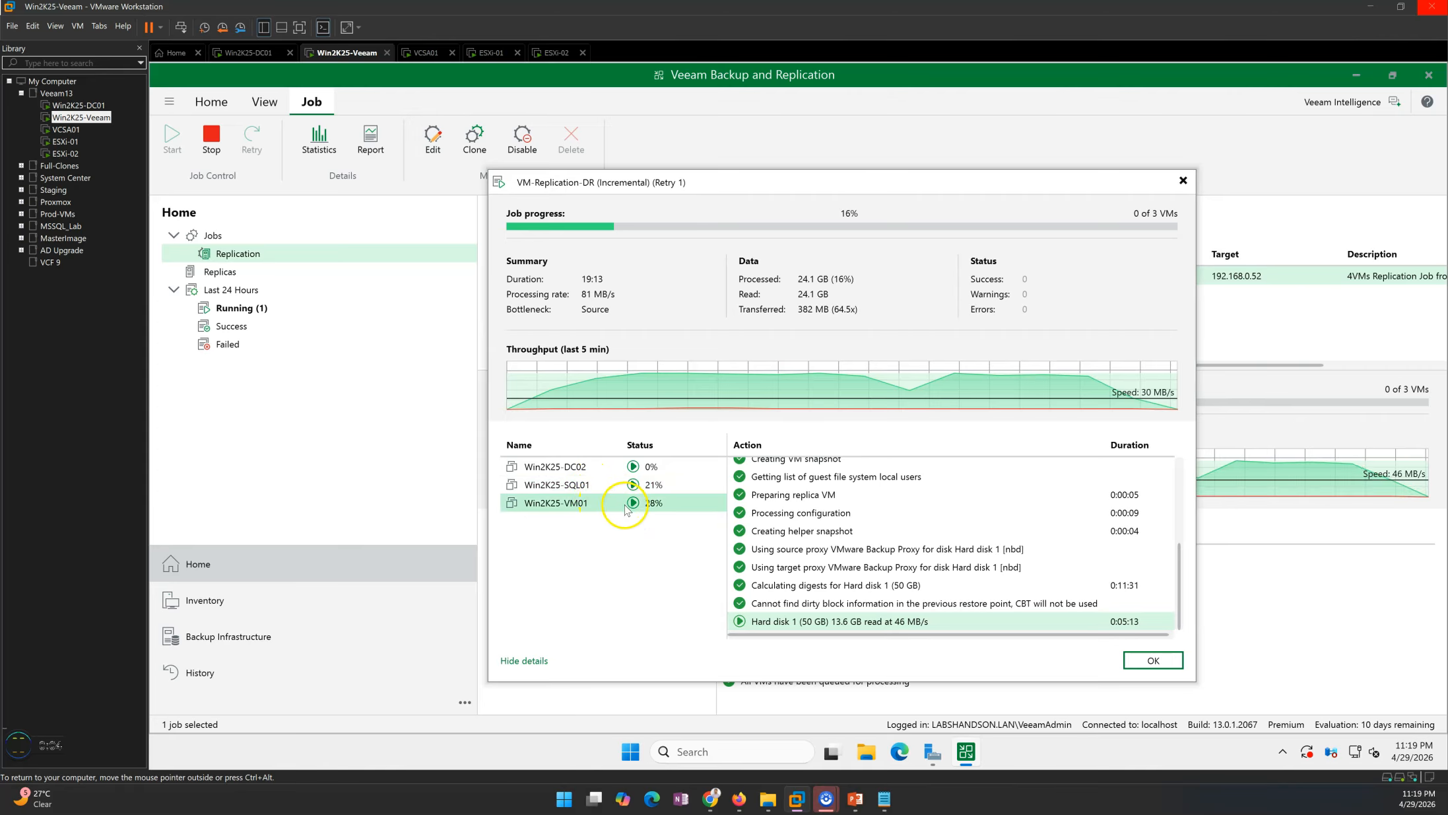
click(653, 487)
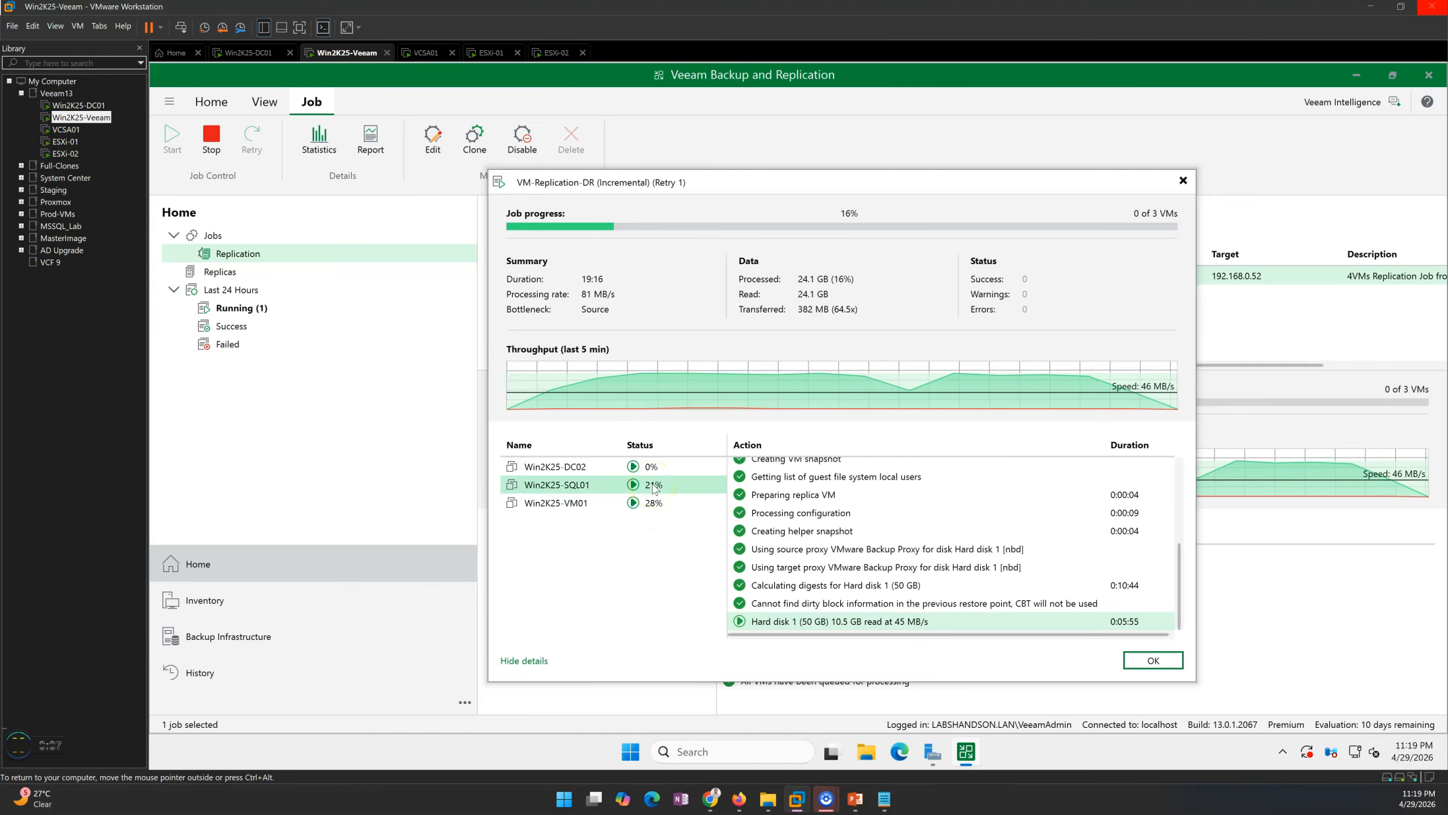
click(581, 465)
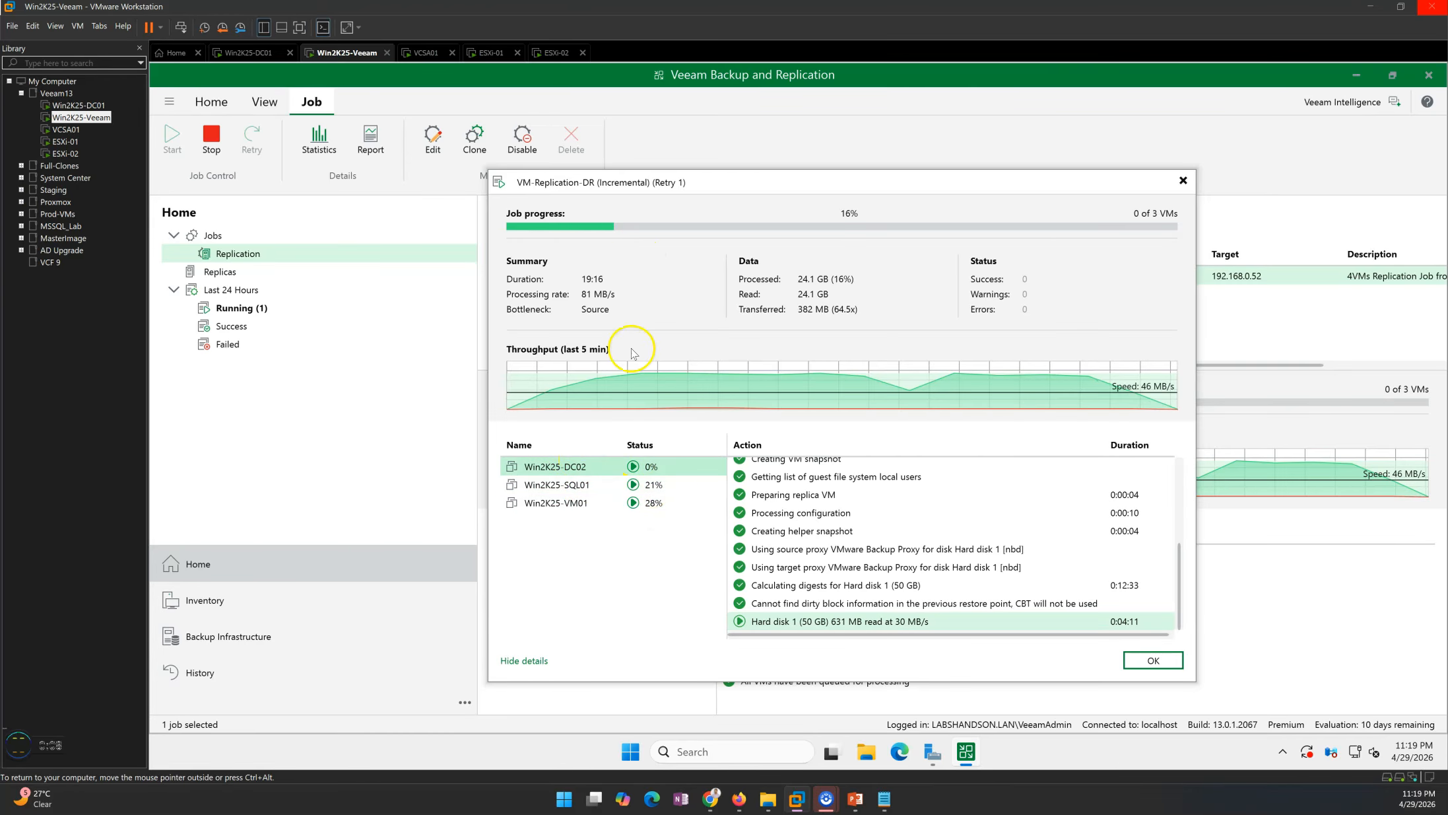
click(594, 487)
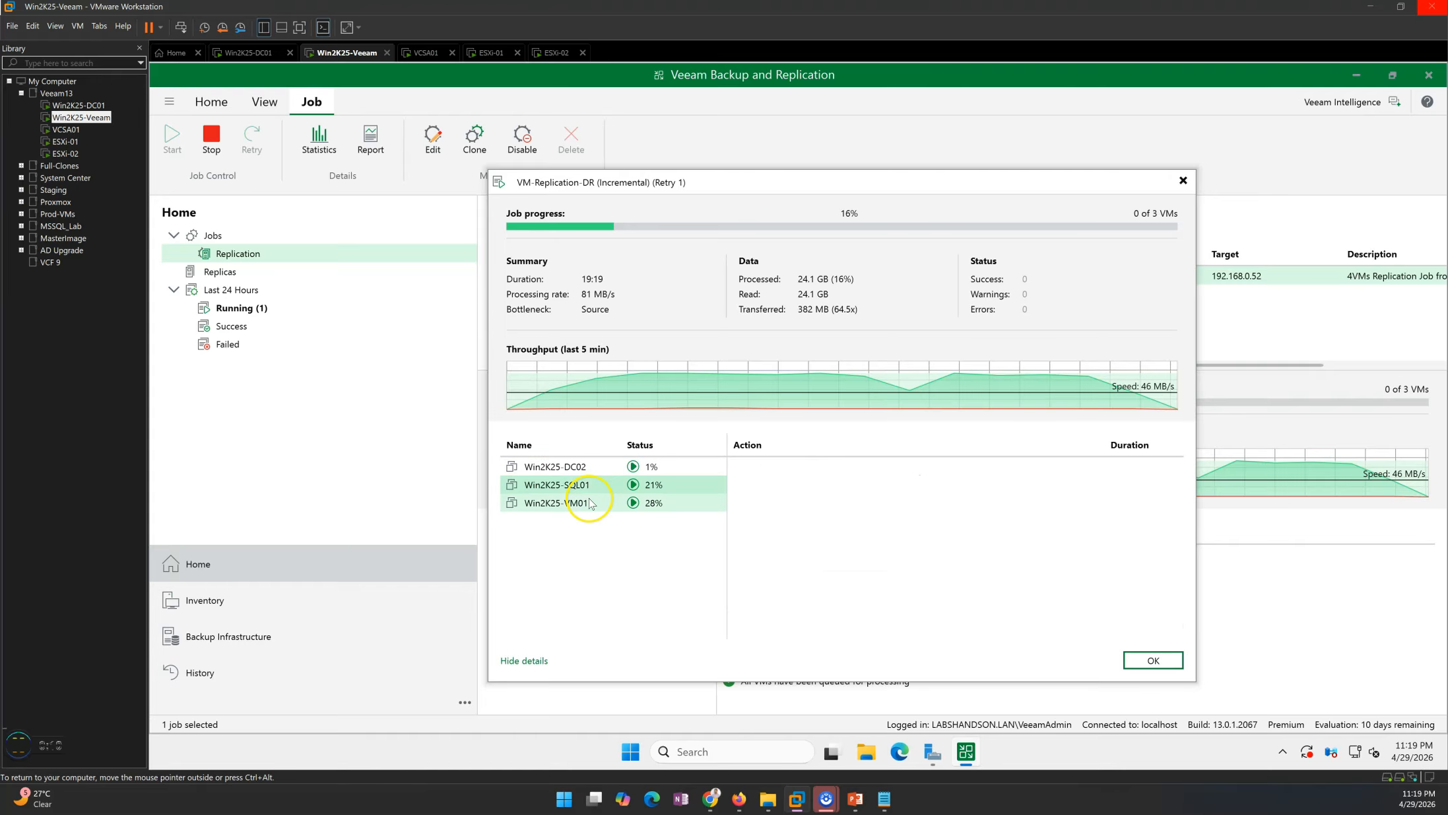